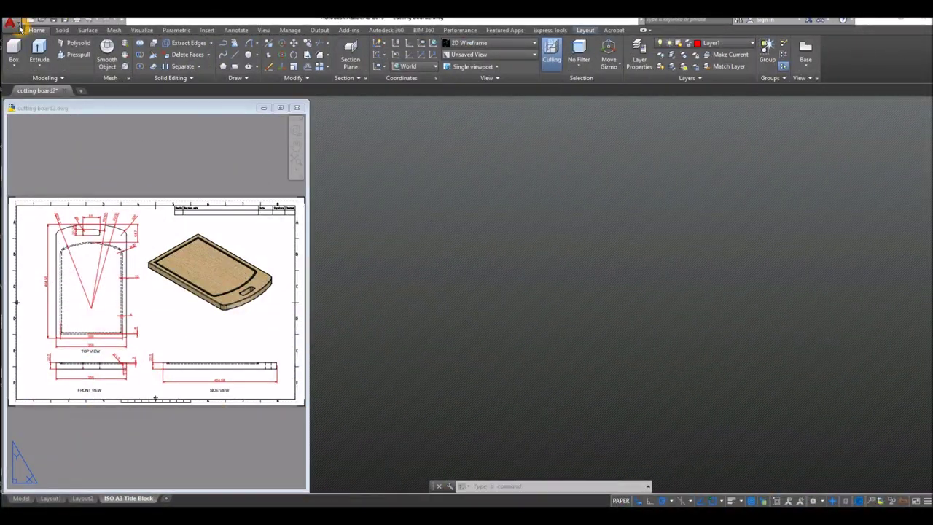
# Step: Create a new drawing from the acadiso3D template
pyautogui.click(10, 23)
pyautogui.click(30, 75)
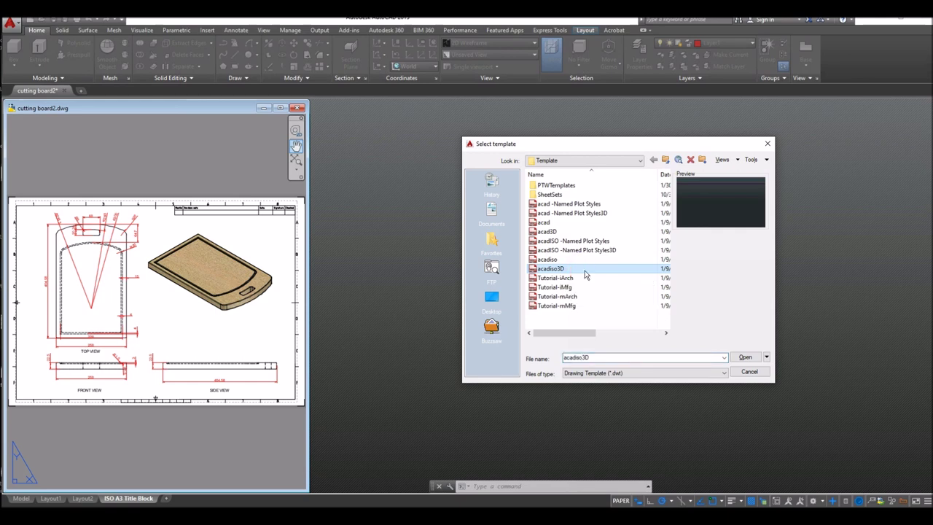
pyautogui.click(745, 357)
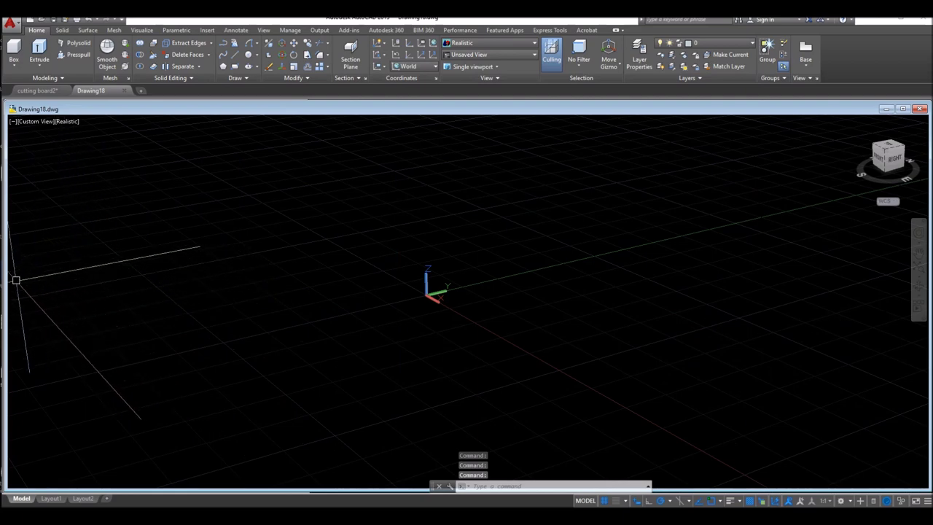
# Step: Narrow the new drawing's window so it sits beside the cutting board2 reference drawing, and check both windows
pyautogui.moveTo(7, 280)
pyautogui.mouseDown()
pyautogui.moveTo(337, 313)
pyautogui.moveTo(313, 313)
pyautogui.mouseUp()
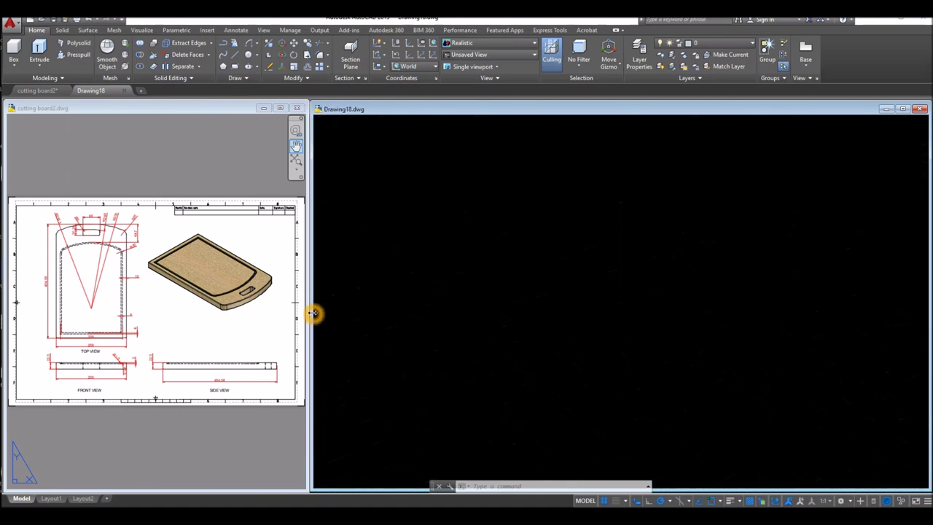
pyautogui.click(149, 314)
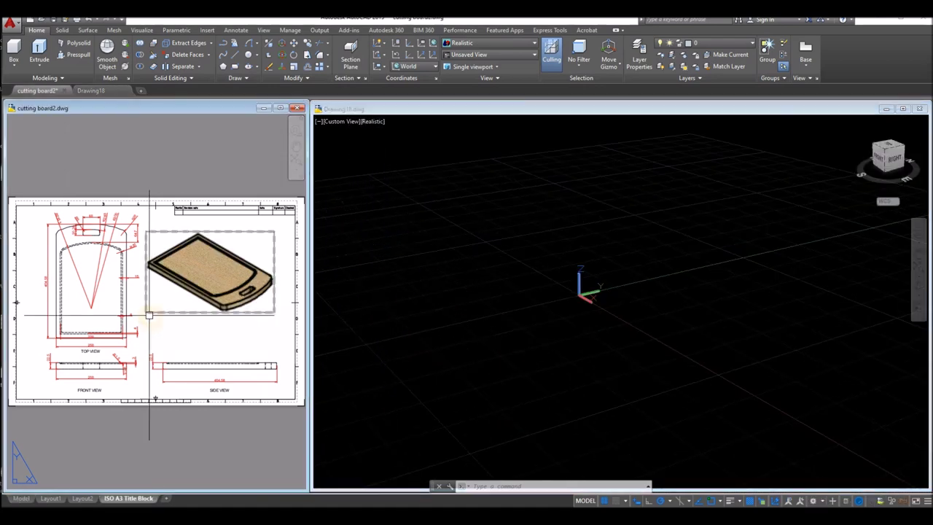
pyautogui.click(363, 217)
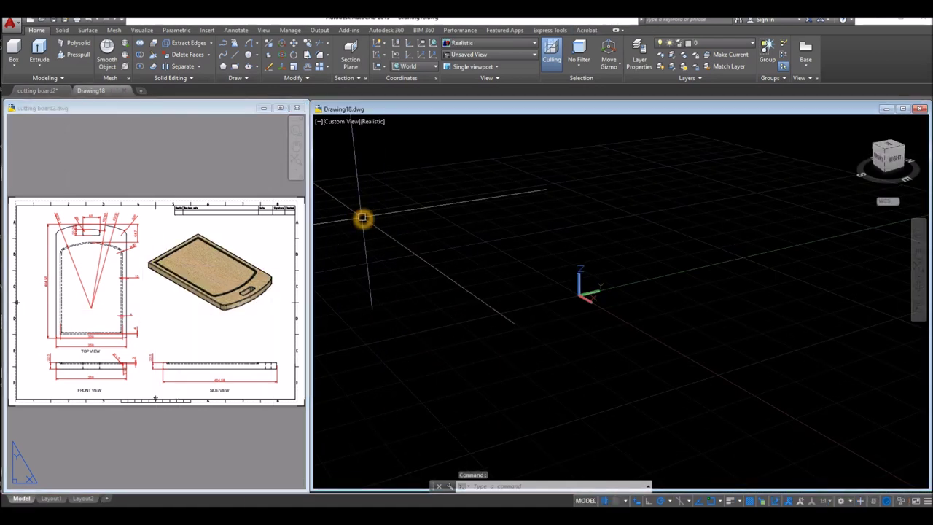
pyautogui.click(94, 324)
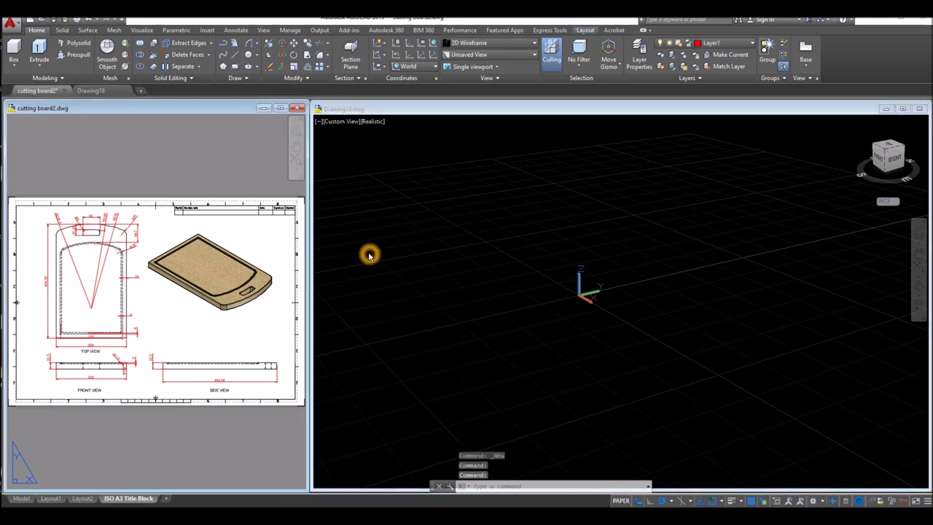
# Step: Set the new drawing to the Top view
pyautogui.click(340, 125)
pyautogui.click(346, 122)
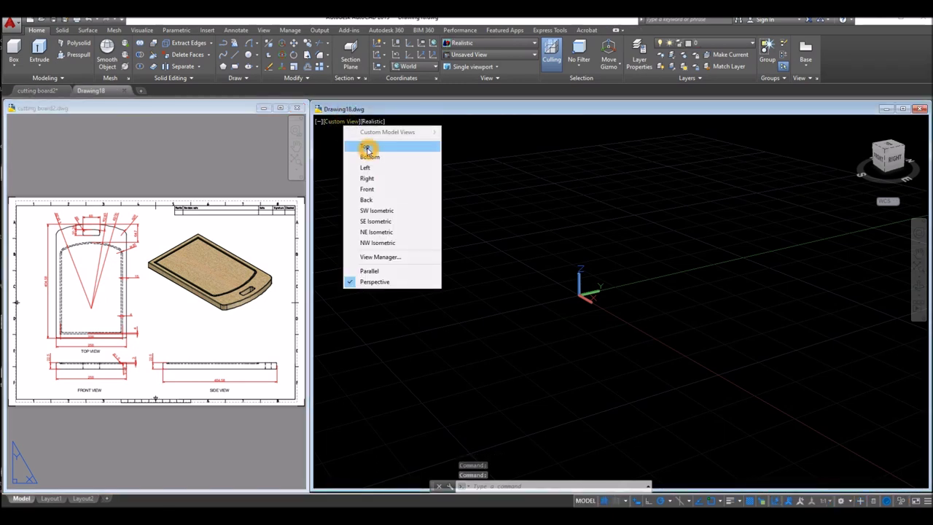
pyautogui.click(366, 148)
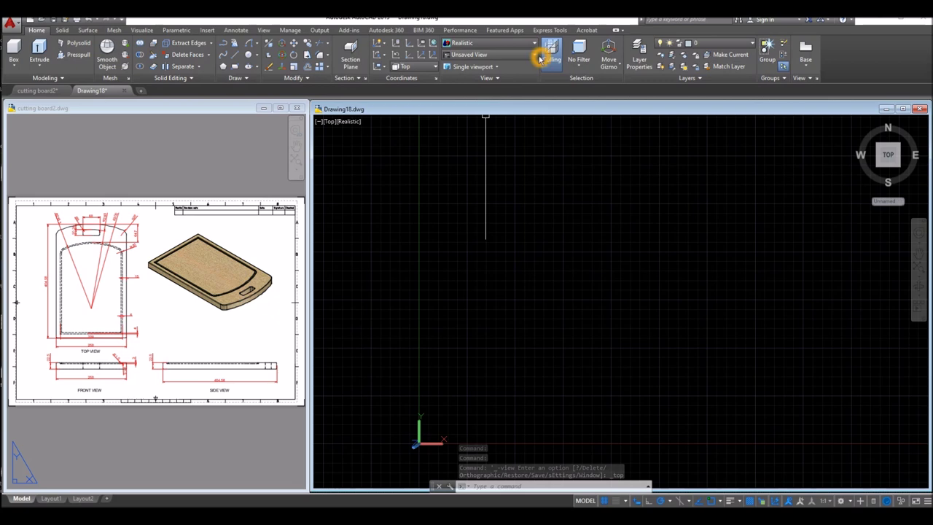
pyautogui.click(534, 57)
pyautogui.click(467, 66)
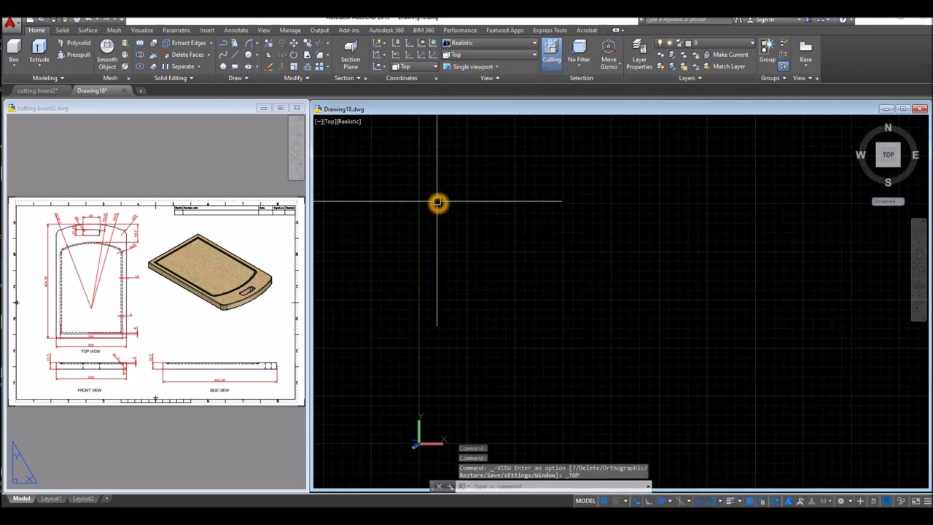
# Step: Using the reference top view's overall width, draw a horizontal line of length 250 in the new drawing
pyautogui.click(200, 333)
pyautogui.scroll(5, 91, 366)
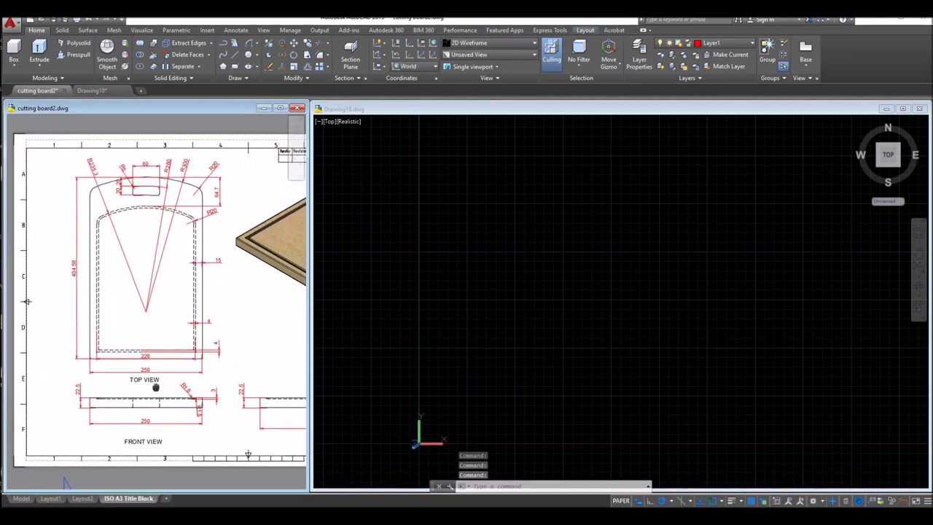
pyautogui.moveTo(155, 387); pyautogui.dragTo(145, 391, button='middle')
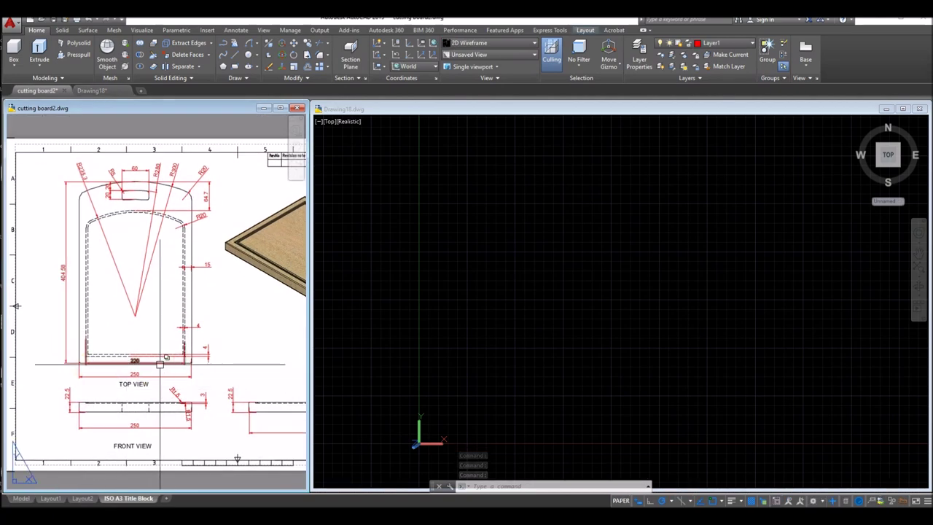
pyautogui.click(527, 279)
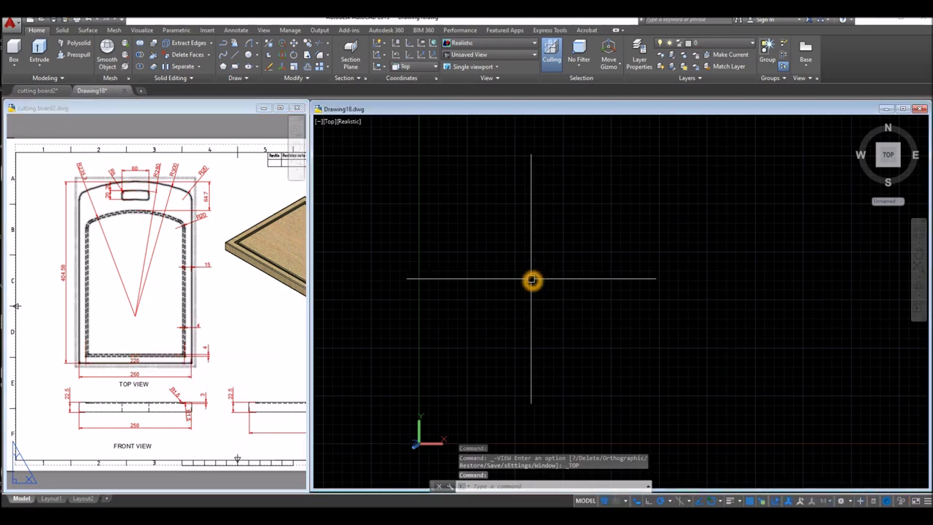
pyautogui.scroll(3, 421, 309)
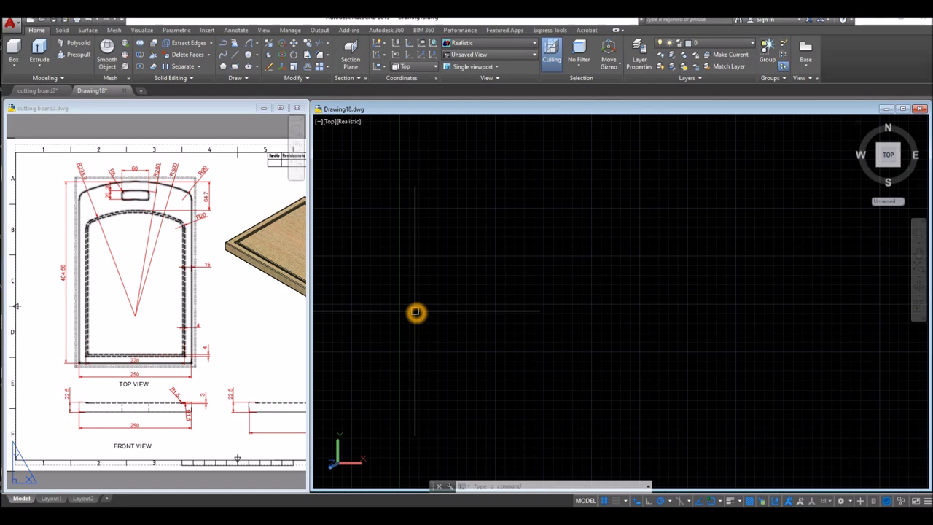
pyautogui.write('L')
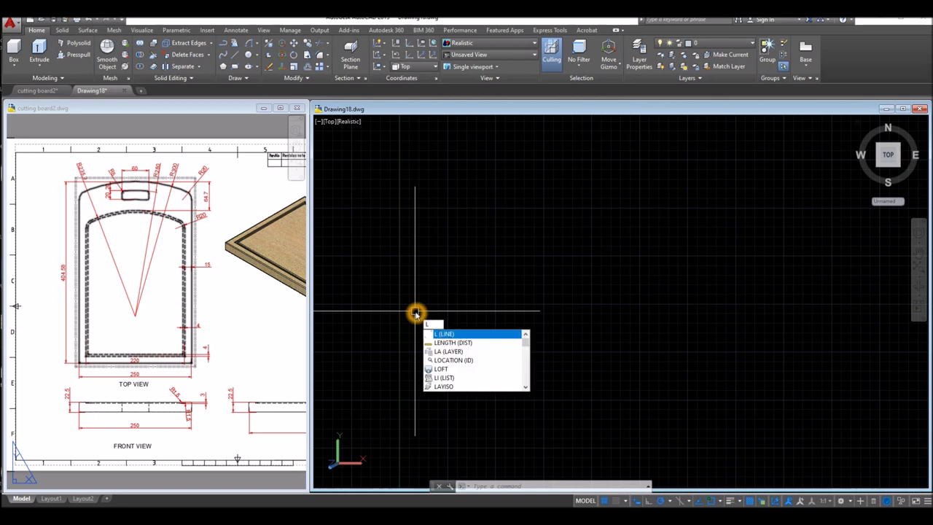
pyautogui.press('Return')
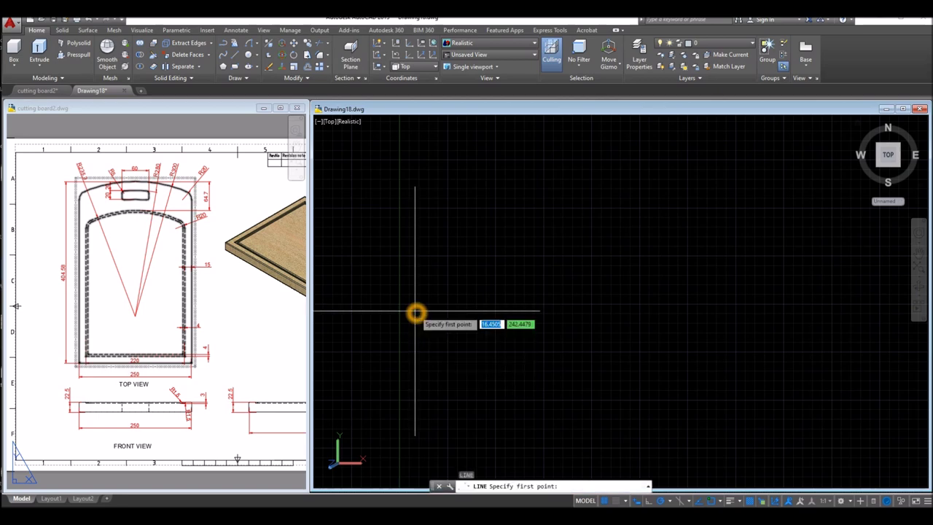
pyautogui.click(482, 251)
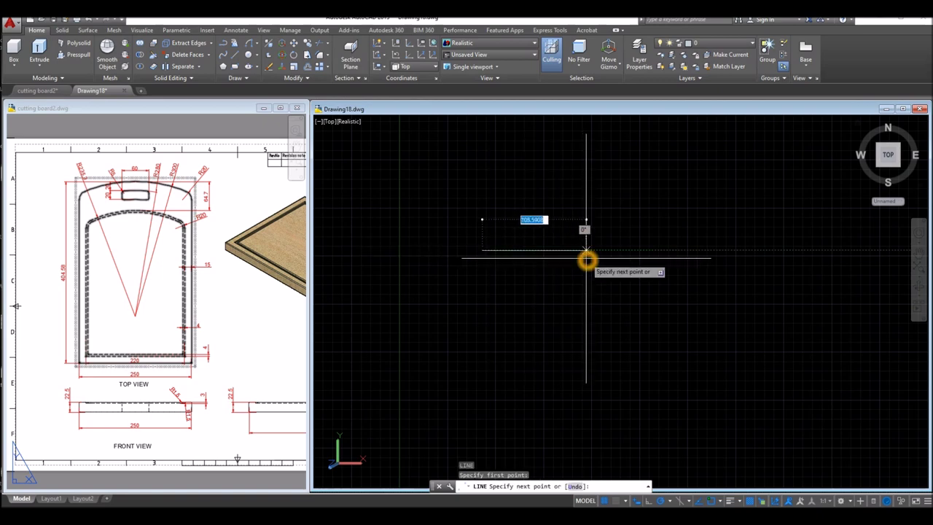
pyautogui.press('Return')
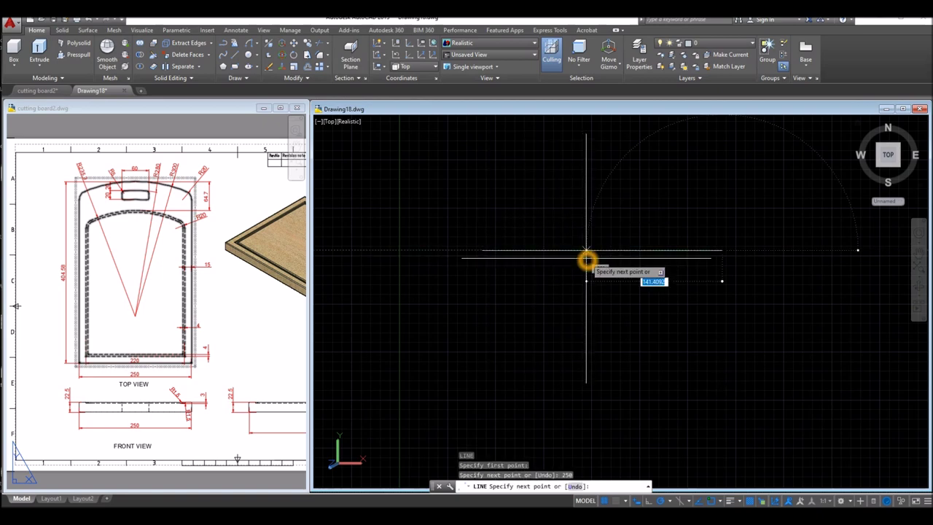
pyautogui.rightClick(644, 219)
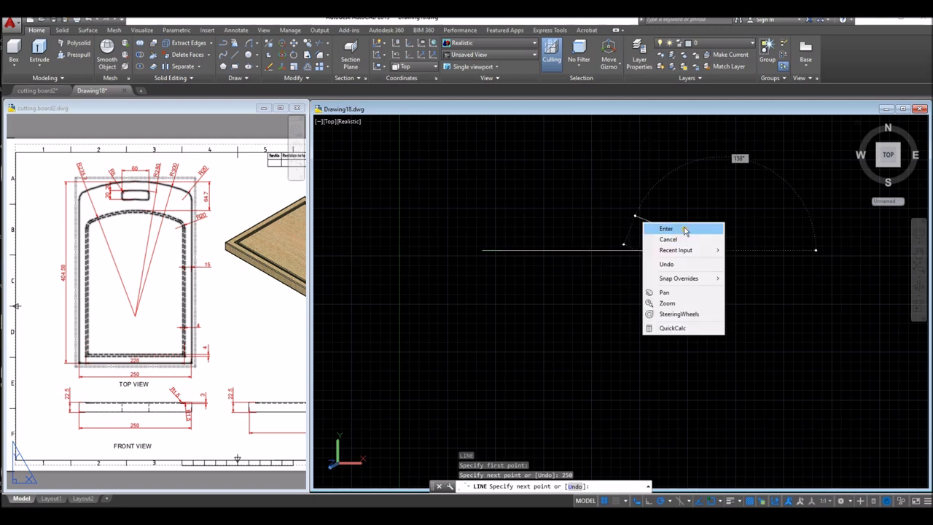
pyautogui.click(680, 227)
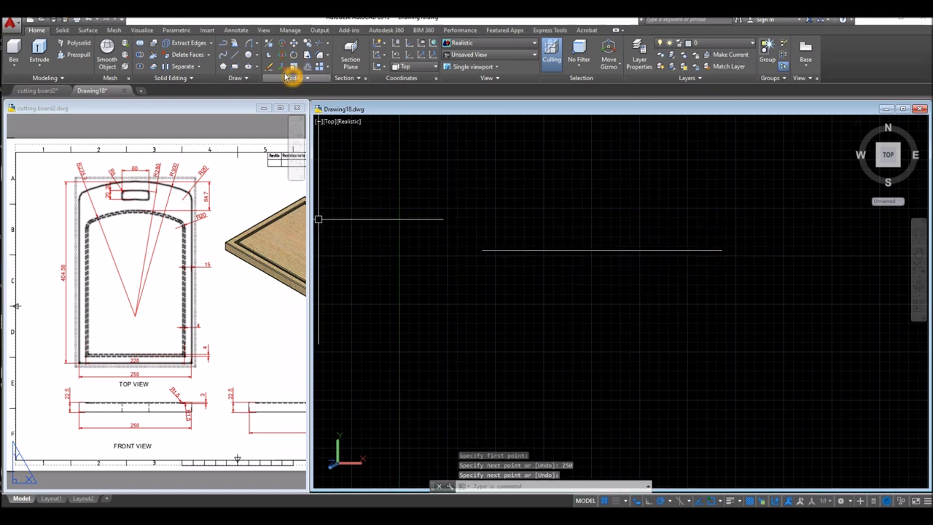
# Step: Draw an upward-bulging Start, End, Radius arc from the line's right endpoint to its left endpoint with radius 300
pyautogui.click(256, 44)
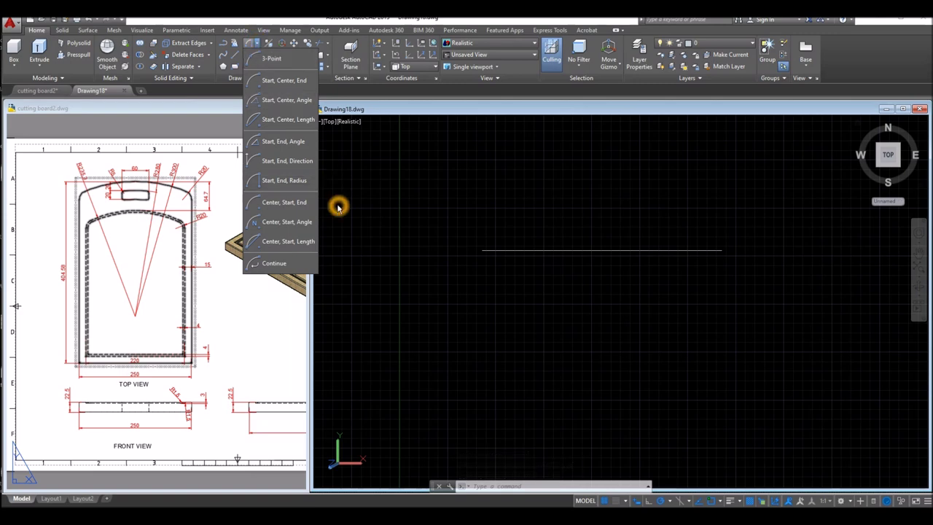
pyautogui.click(279, 182)
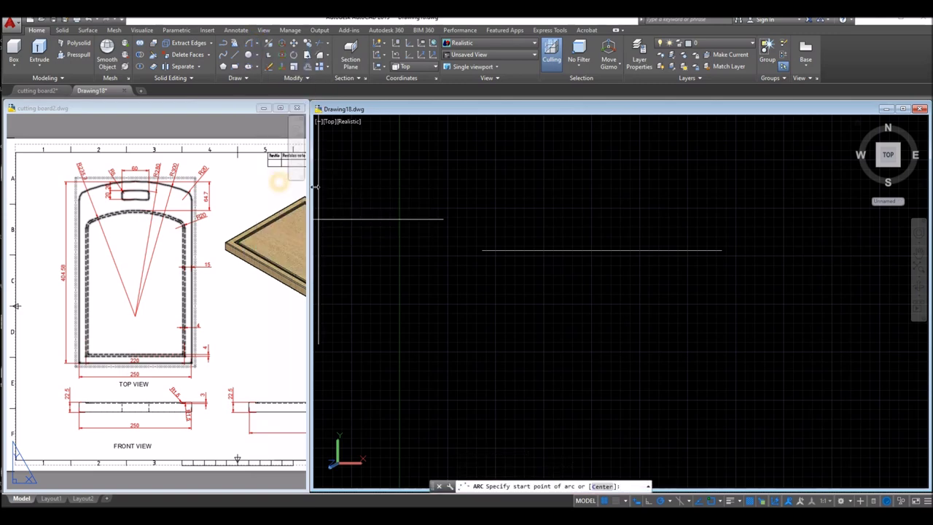
pyautogui.click(720, 251)
pyautogui.click(481, 251)
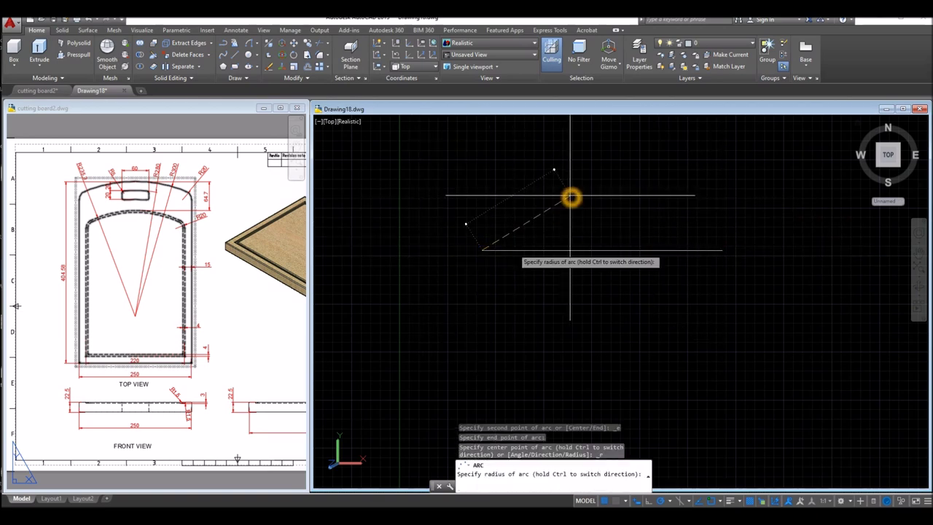
pyautogui.write('3')
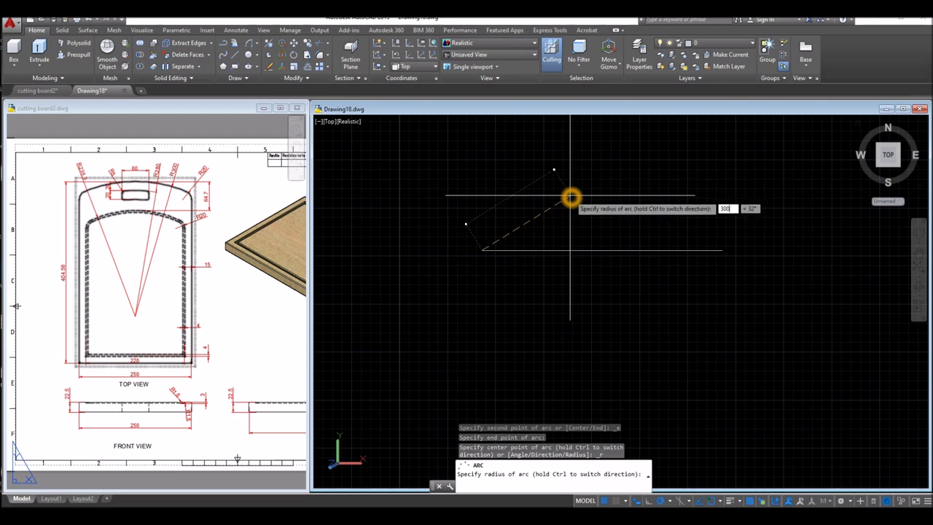
pyautogui.write('00')
pyautogui.press('Return')
# Step: Examine the reference top view's radial dimensions, their common centre, and the vertical spacing between the outer and inner top arcs
pyautogui.click(220, 173)
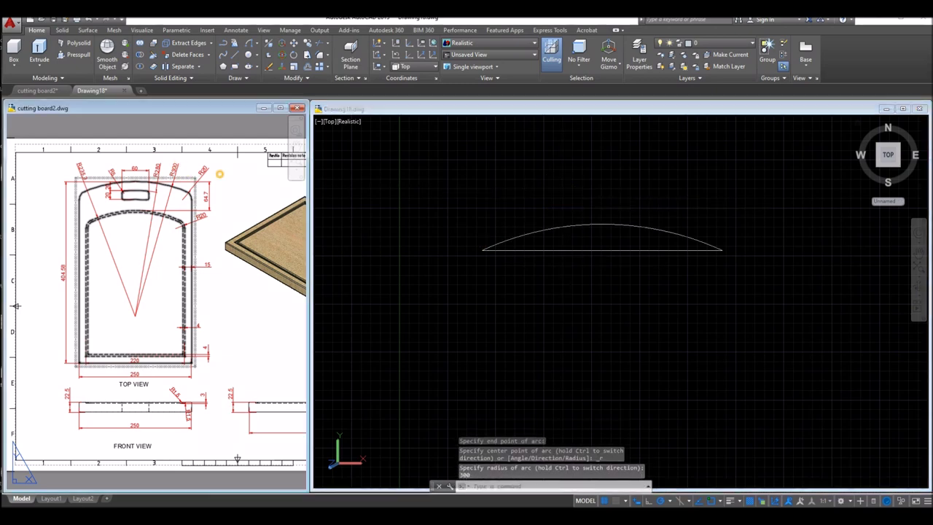
pyautogui.scroll(3, 182, 151)
pyautogui.click(203, 172)
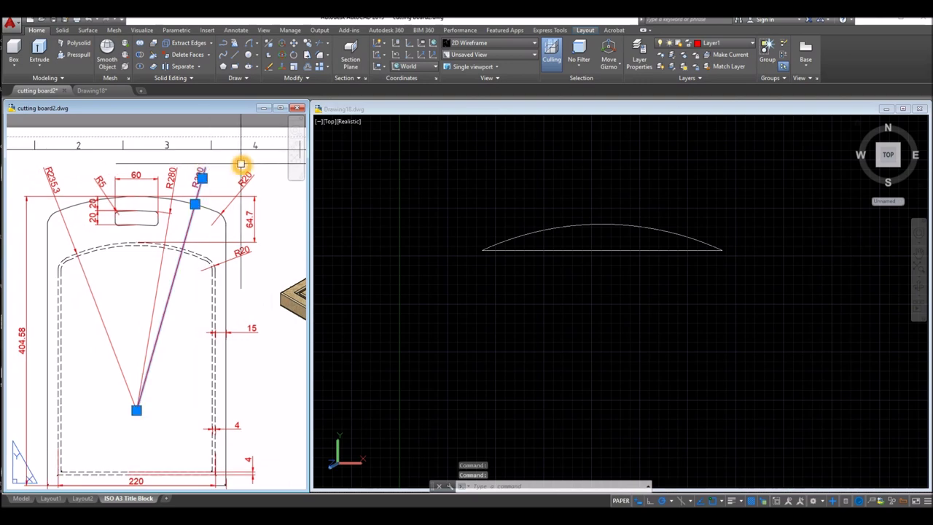
pyautogui.press('Escape')
pyautogui.click(441, 203)
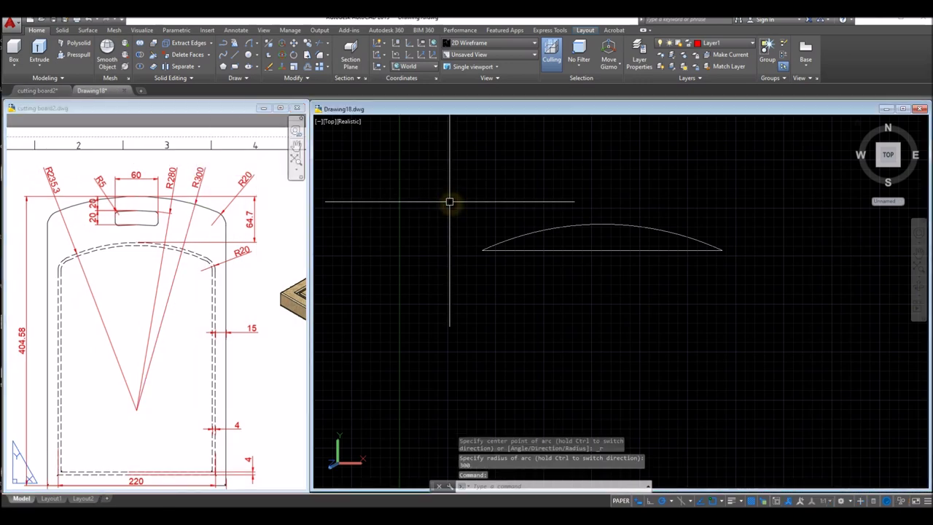
pyautogui.click(182, 343)
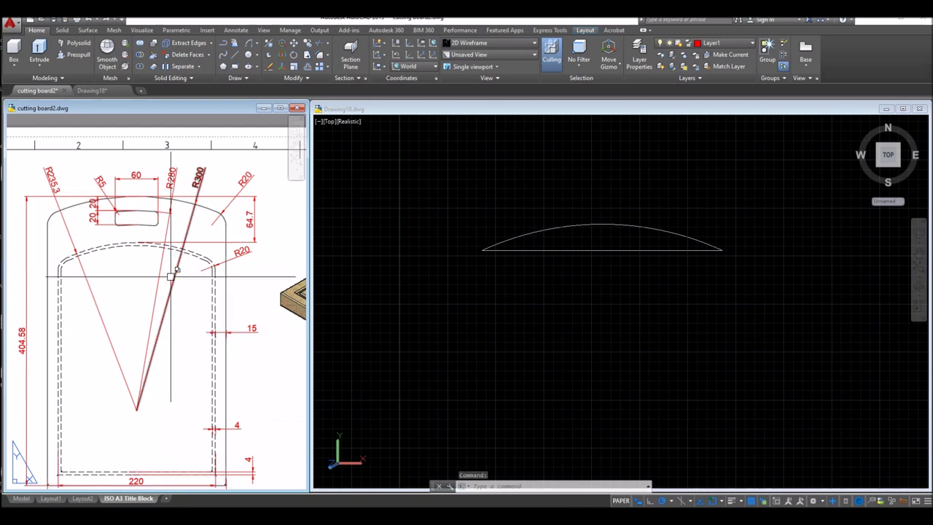
pyautogui.click(136, 410)
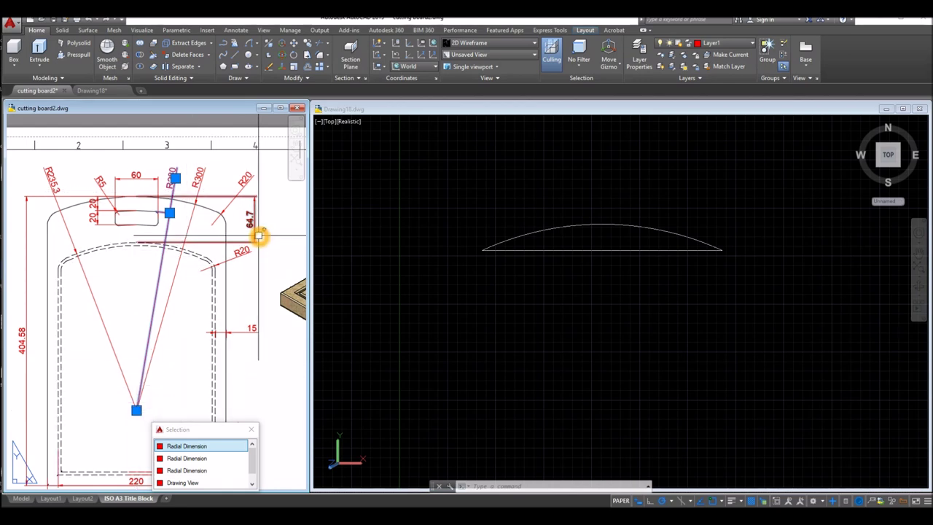
pyautogui.press('Escape')
pyautogui.click(250, 223)
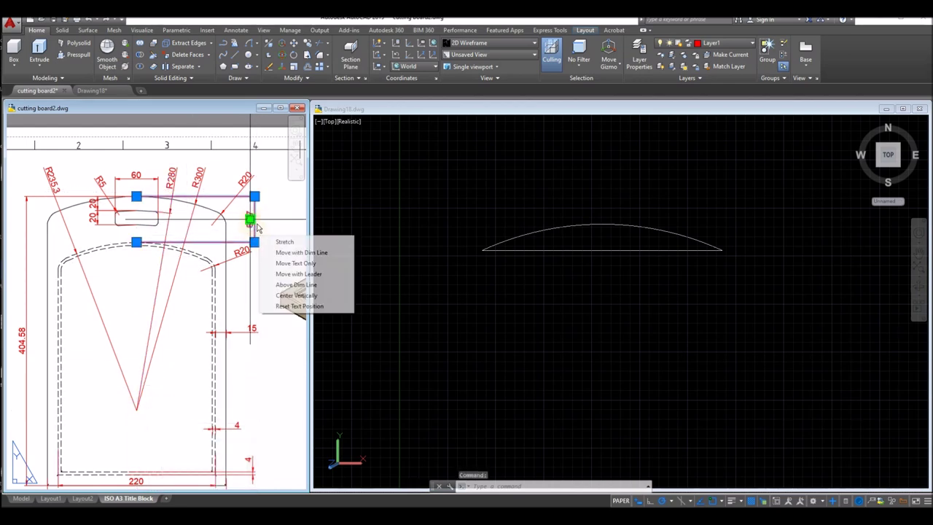
pyautogui.click(554, 331)
pyautogui.click(572, 329)
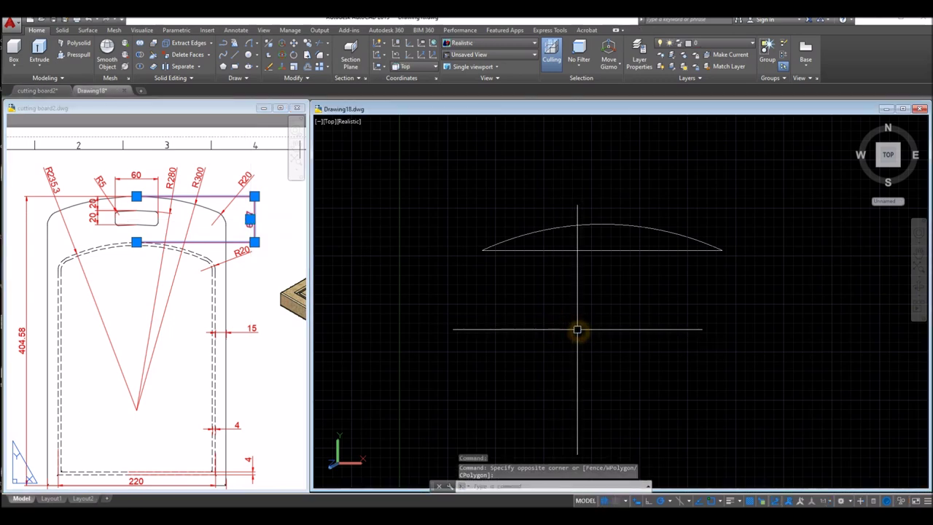
pyautogui.press('Escape')
pyautogui.press('Escape')
pyautogui.click(185, 305)
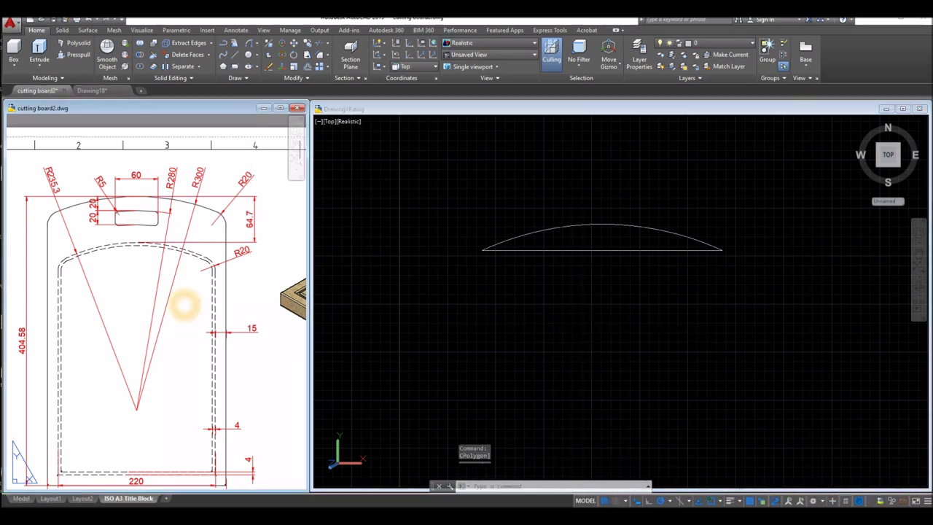
pyautogui.click(608, 307)
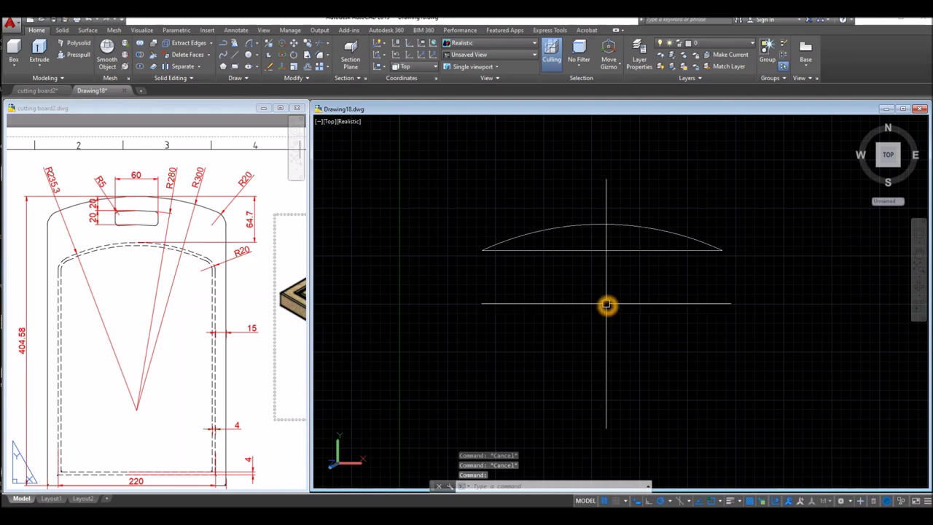
# Step: Offset the radius 300 arc by 64.7 towards its lower side
pyautogui.write('O')
pyautogui.press('Return')
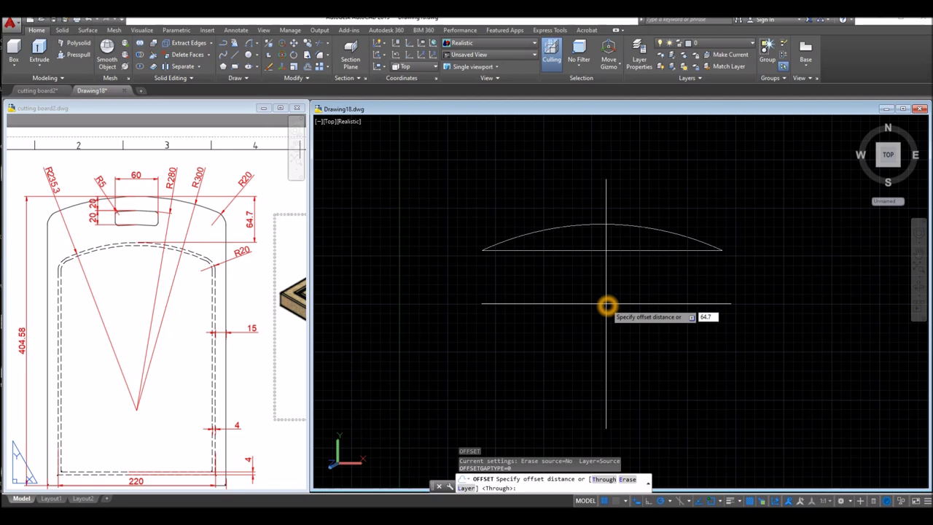
pyautogui.press('Return')
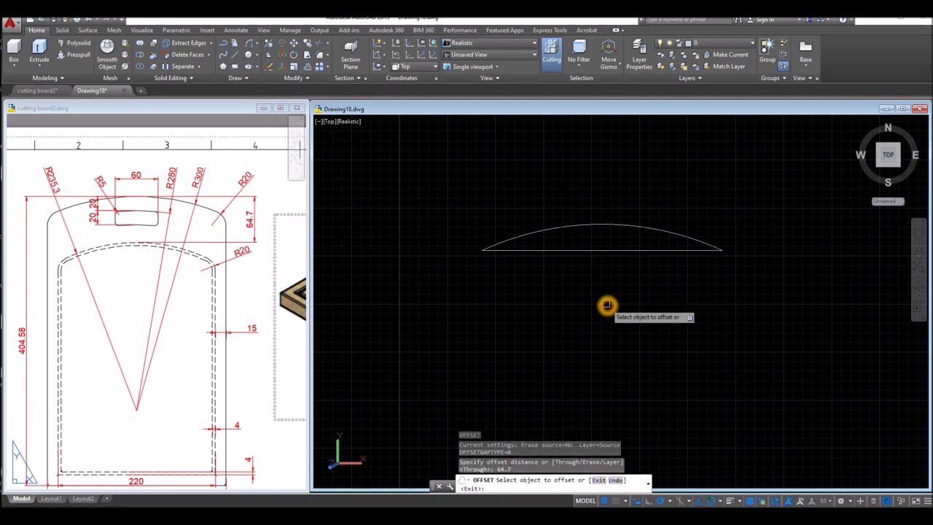
pyautogui.click(583, 227)
pyautogui.click(618, 305)
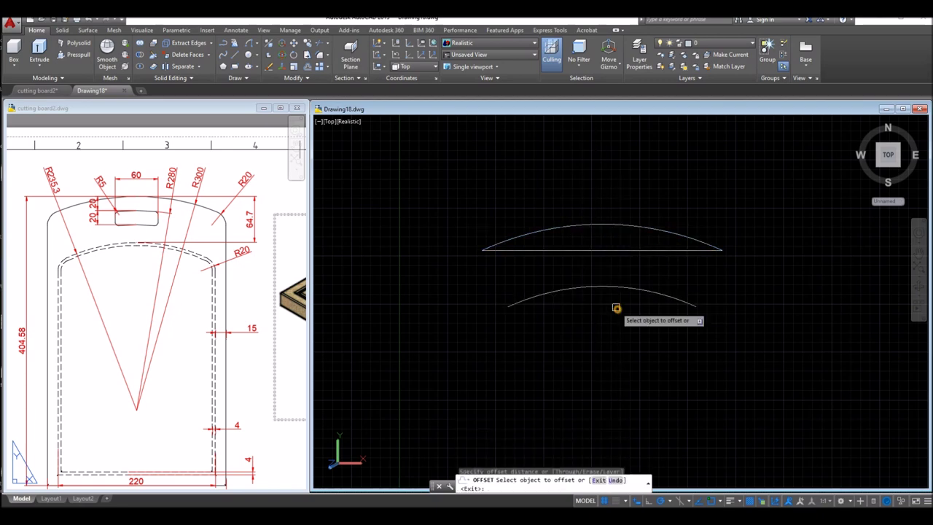
# Step: Draw a vertical line of length 404.58 downward from the midpoint of the outer top arc
pyautogui.rightClick(616, 311)
pyautogui.click(624, 313)
pyautogui.scroll(-2, 617, 314)
pyautogui.moveTo(616, 314); pyautogui.dragTo(520, 252, button='middle')
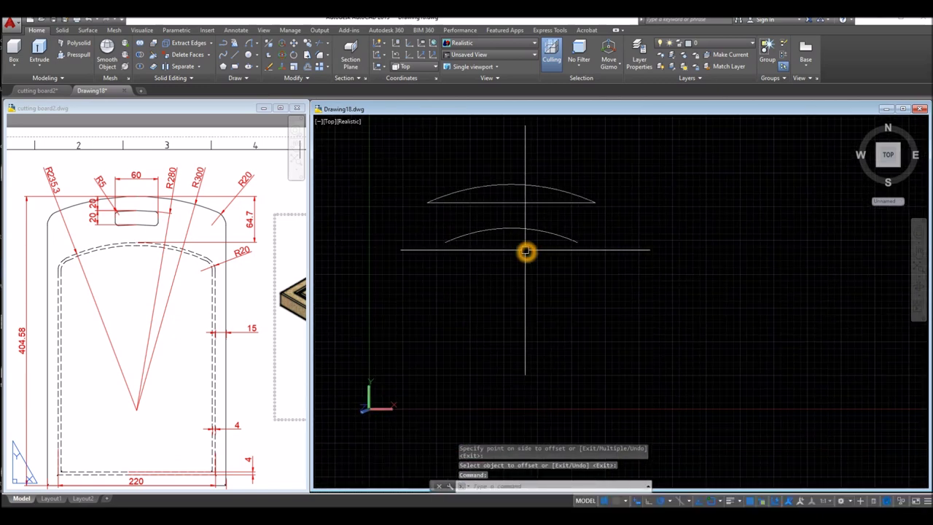
pyautogui.write('l')
pyautogui.press('Return')
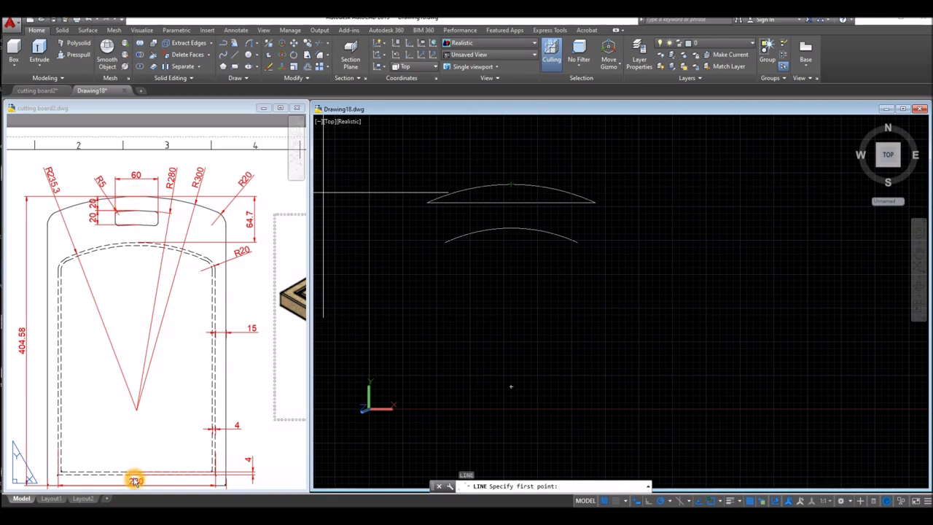
pyautogui.click(506, 185)
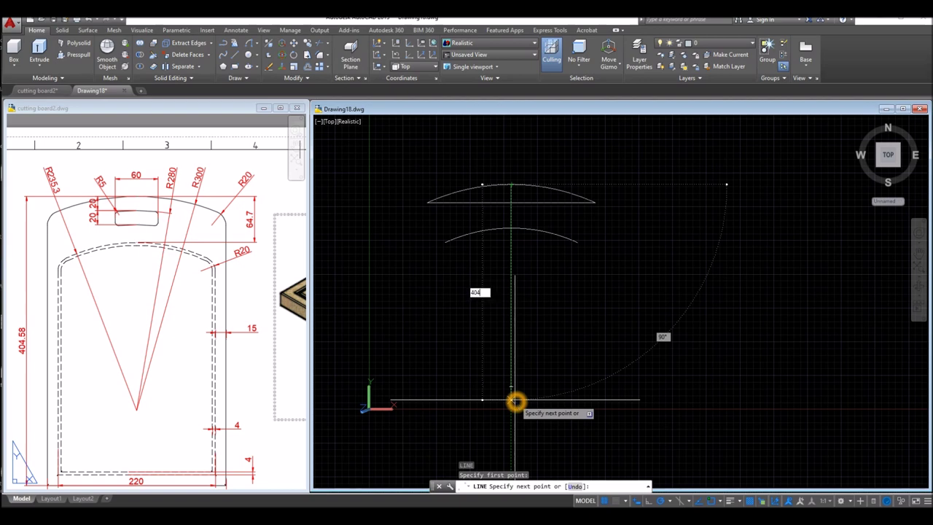
pyautogui.write('404.58')
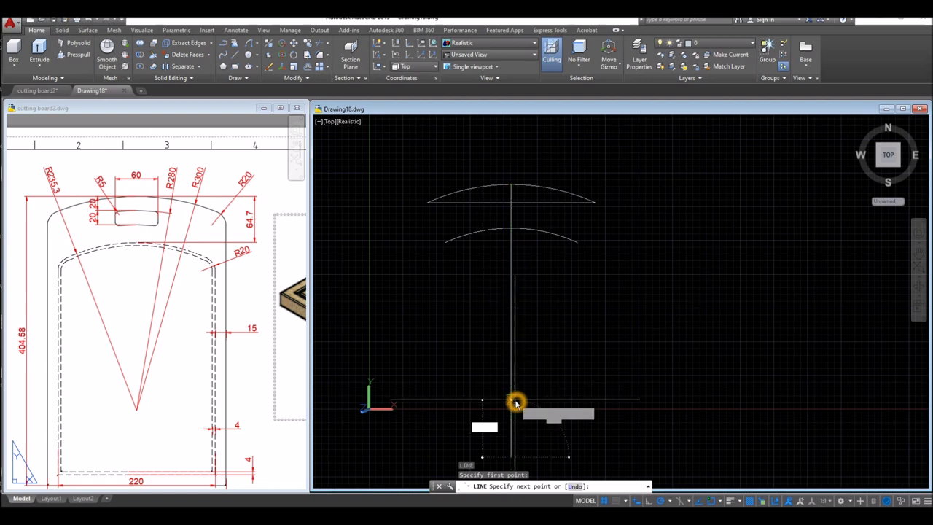
pyautogui.press('Return')
pyautogui.rightClick(537, 301)
pyautogui.click(559, 305)
pyautogui.scroll(-2, 549, 299)
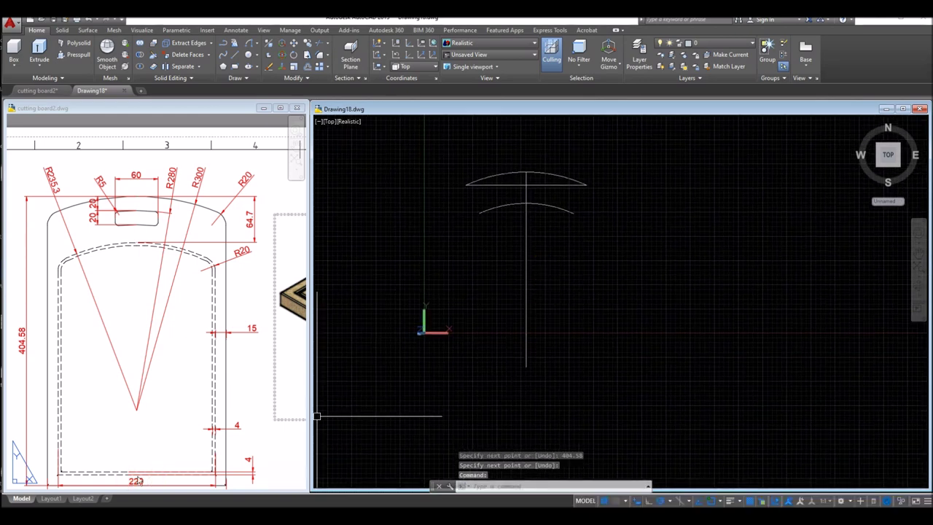
# Step: Draw a separate horizontal line of length 250 below the arcs for the board's bottom edge
pyautogui.scroll(-3, 163, 391)
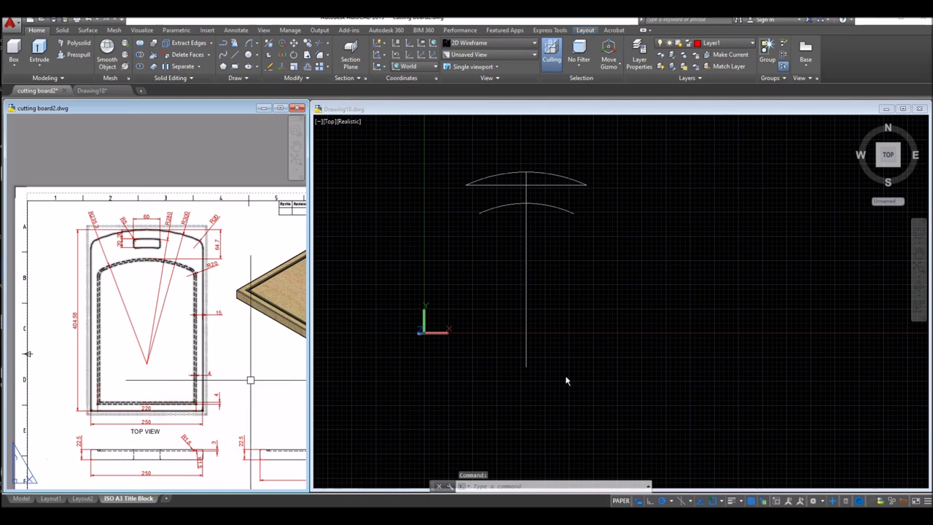
pyautogui.click(587, 375)
pyautogui.write('l')
pyautogui.press('Return')
pyautogui.click(554, 396)
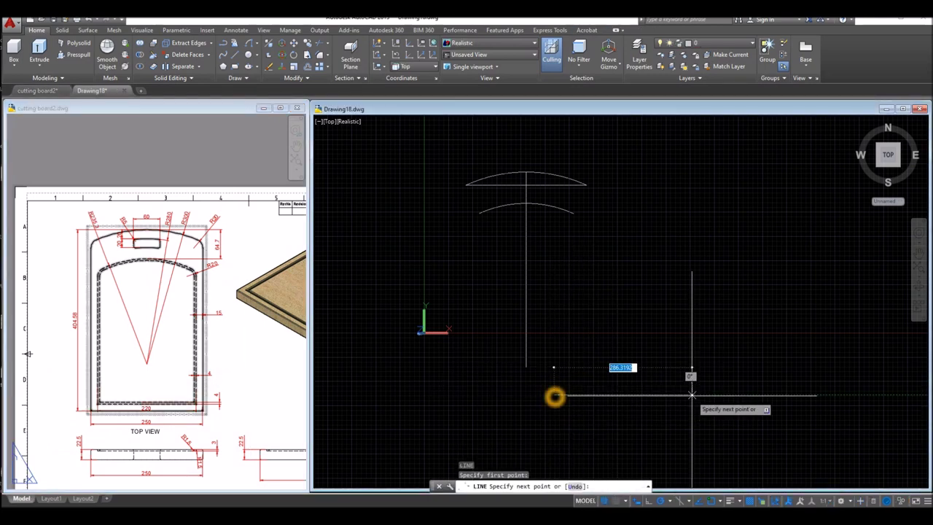
pyautogui.write('250')
pyautogui.press('Return')
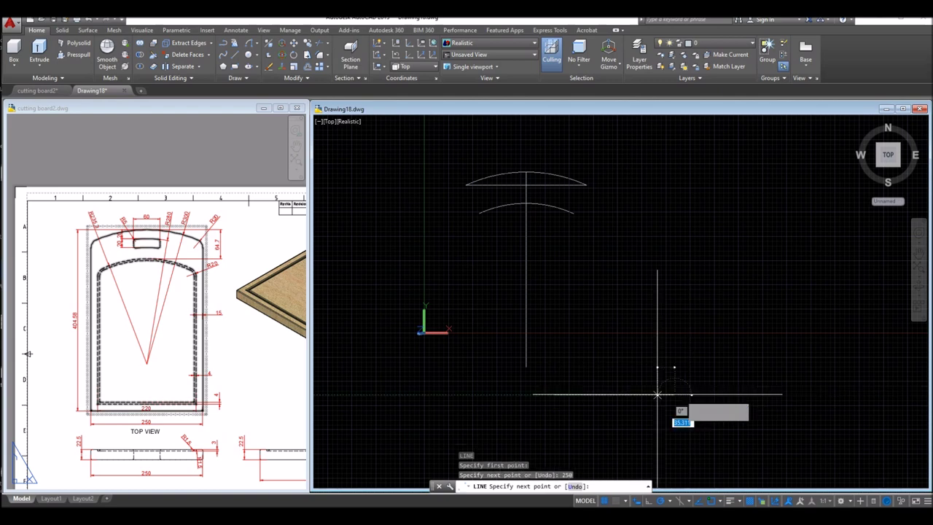
pyautogui.rightClick(575, 257)
pyautogui.click(627, 262)
# Step: Move the new 250 line by its midpoint onto the lower endpoint of the vertical centre line
pyautogui.click(621, 382)
pyautogui.click(625, 394)
pyautogui.rightClick(638, 243)
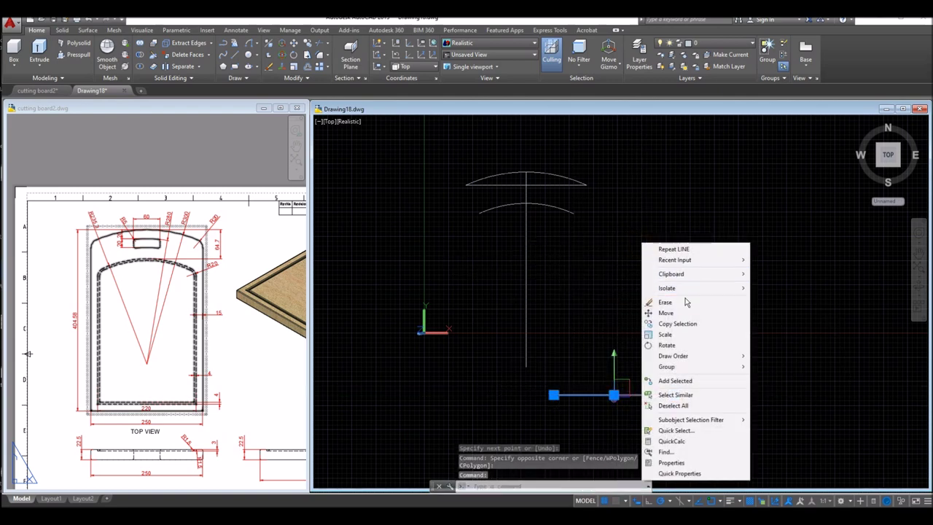
pyautogui.click(678, 311)
pyautogui.click(614, 395)
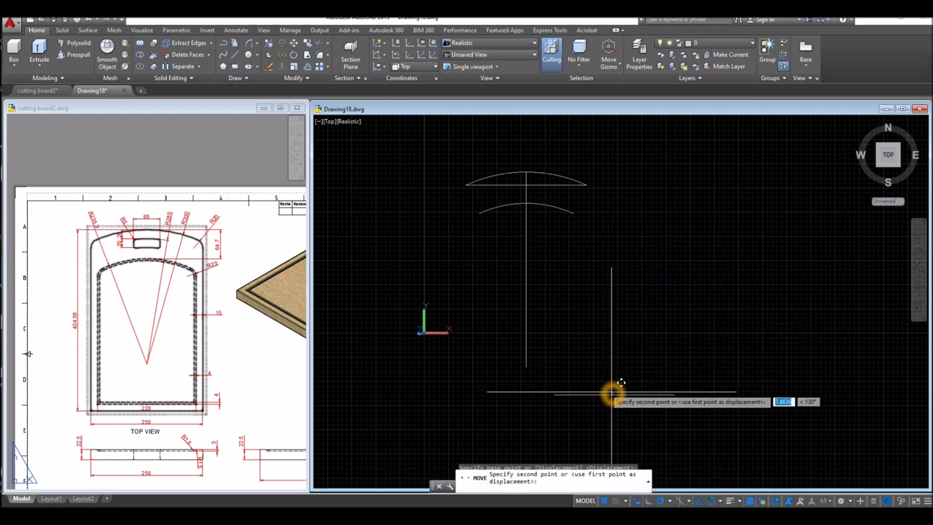
pyautogui.click(529, 370)
pyautogui.moveTo(602, 328); pyautogui.dragTo(604, 350, button='middle')
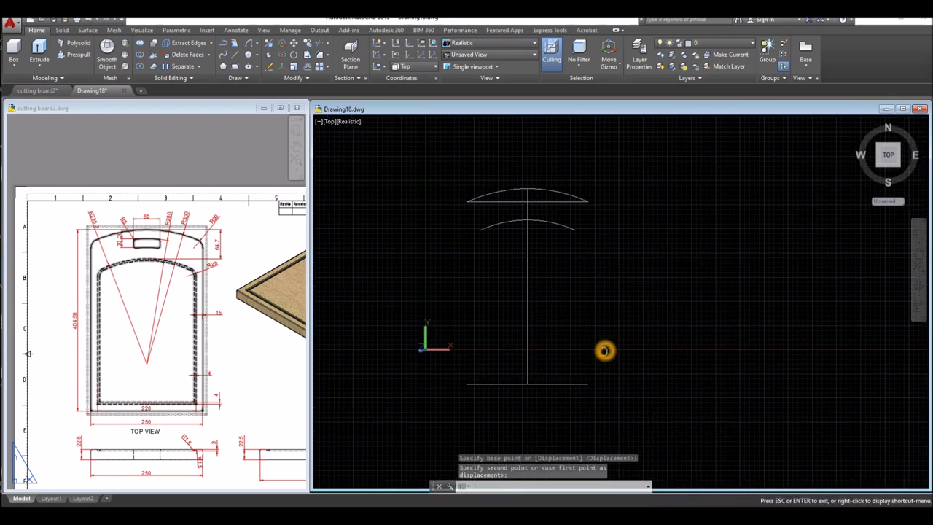
# Step: Draw the board's right side line from the bottom line's right endpoint up to the outer arc's right endpoint
pyautogui.write('l')
pyautogui.press('Return')
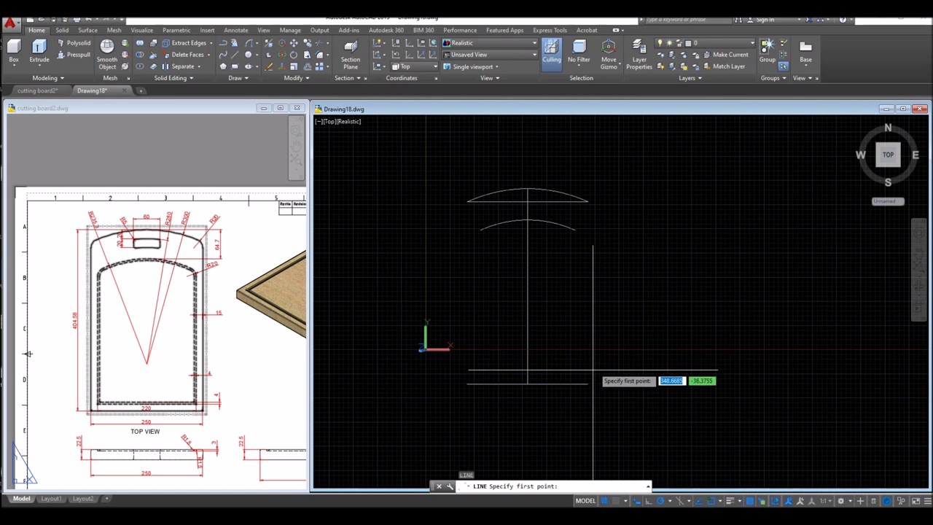
pyautogui.click(587, 383)
pyautogui.click(588, 202)
pyautogui.rightClick(677, 215)
pyautogui.click(685, 217)
# Step: Draw the board's left side line from the bottom line's left endpoint up to the outer arc's left endpoint
pyautogui.rightClick(667, 208)
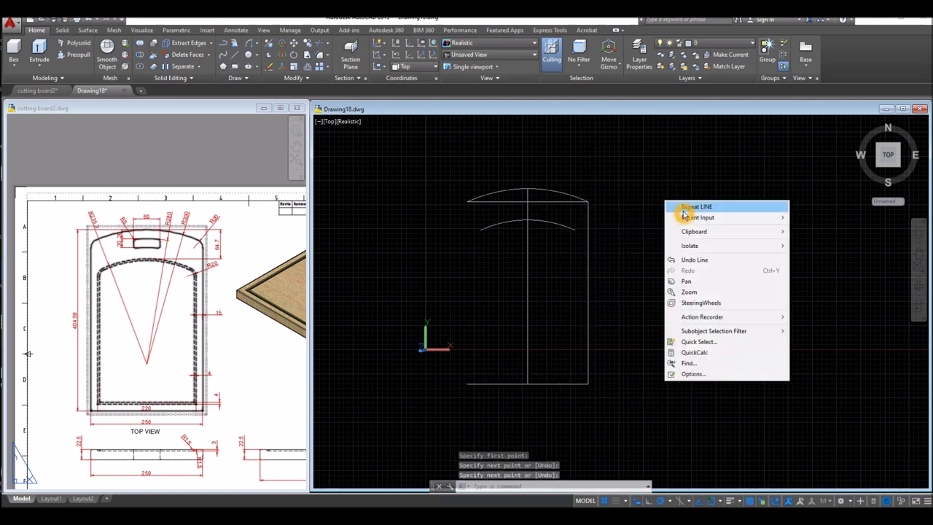
pyautogui.click(689, 207)
pyautogui.click(468, 384)
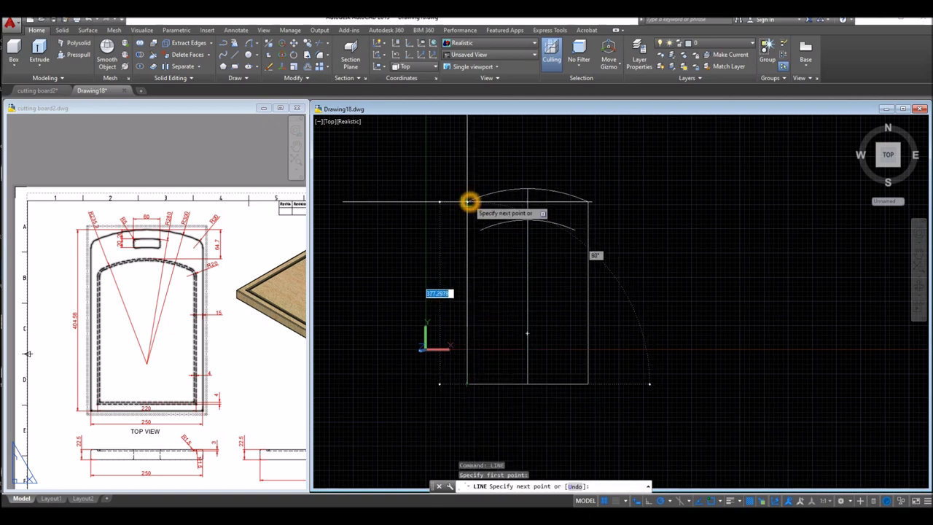
pyautogui.click(472, 200)
pyautogui.rightClick(617, 193)
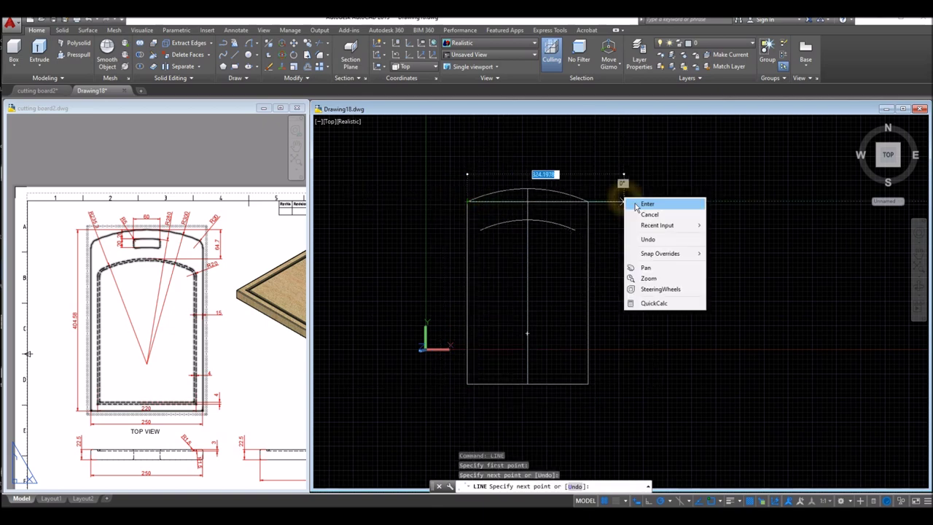
pyautogui.click(635, 202)
pyautogui.moveTo(610, 233); pyautogui.dragTo(617, 279, button='middle')
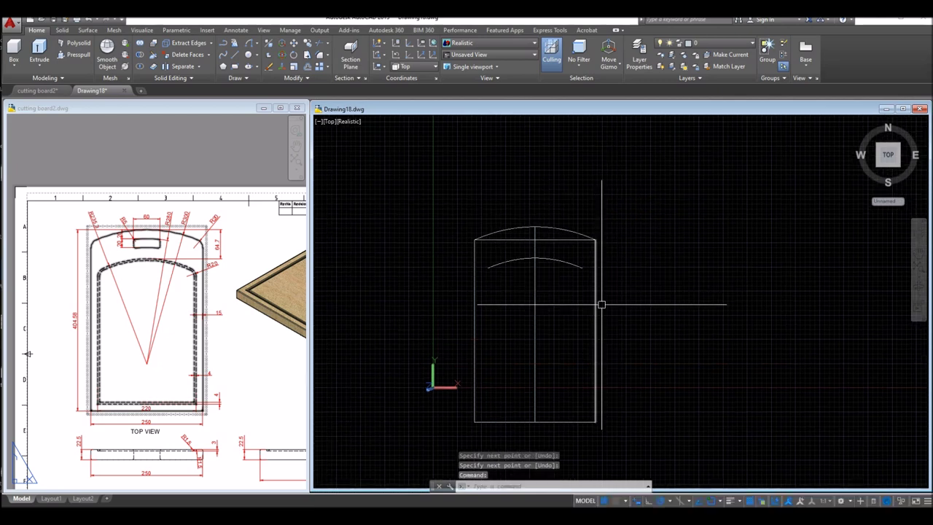
# Step: Examine the reference top view's spacing between the outer side edge and the inner dashed outline
pyautogui.click(596, 328)
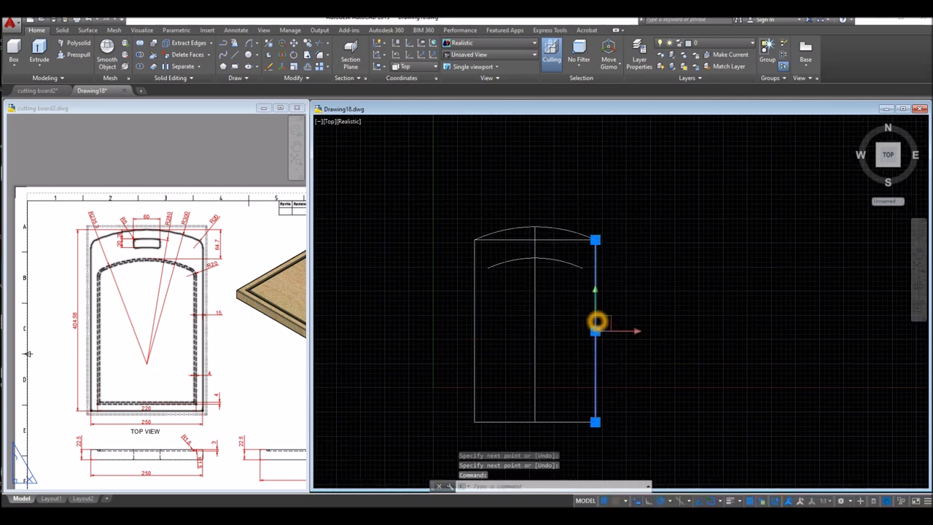
pyautogui.click(474, 334)
pyautogui.press('Escape')
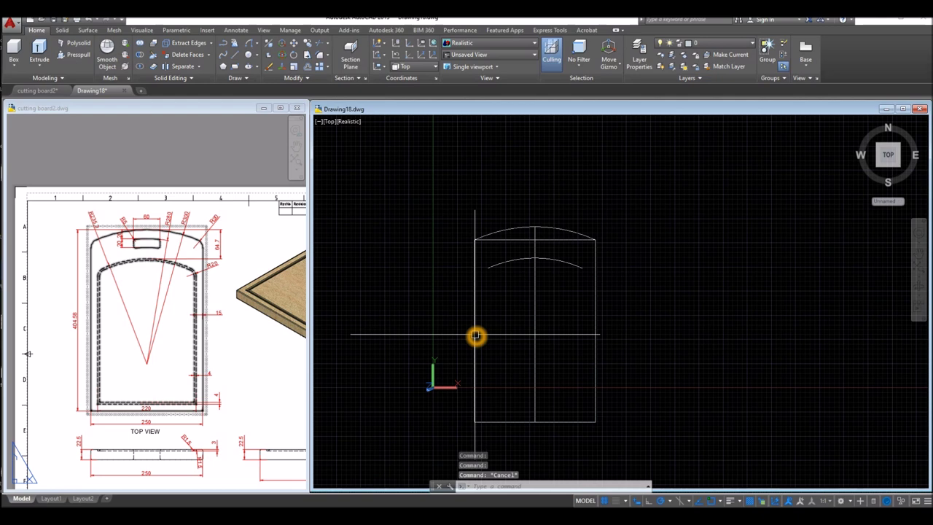
pyautogui.click(218, 325)
pyautogui.scroll(2, 218, 325)
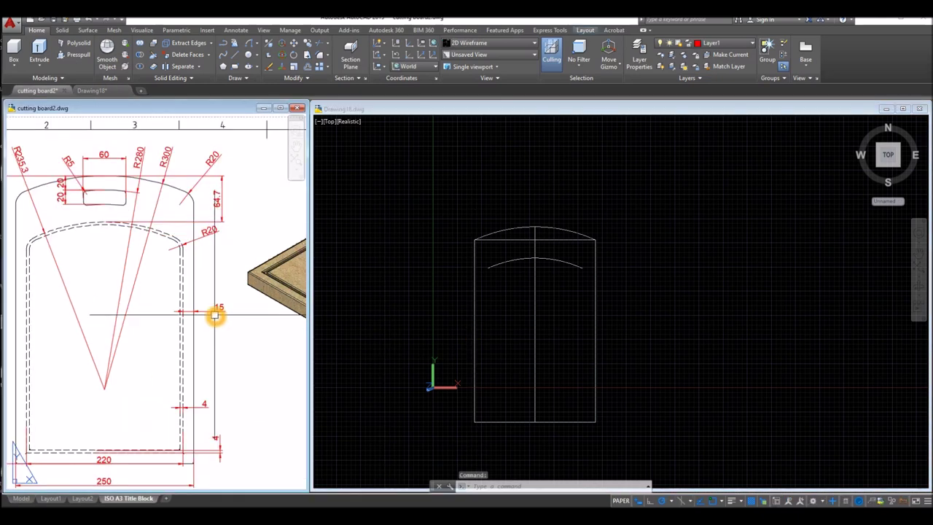
pyautogui.click(215, 315)
pyautogui.press('Escape')
pyautogui.scroll(-2, 225, 335)
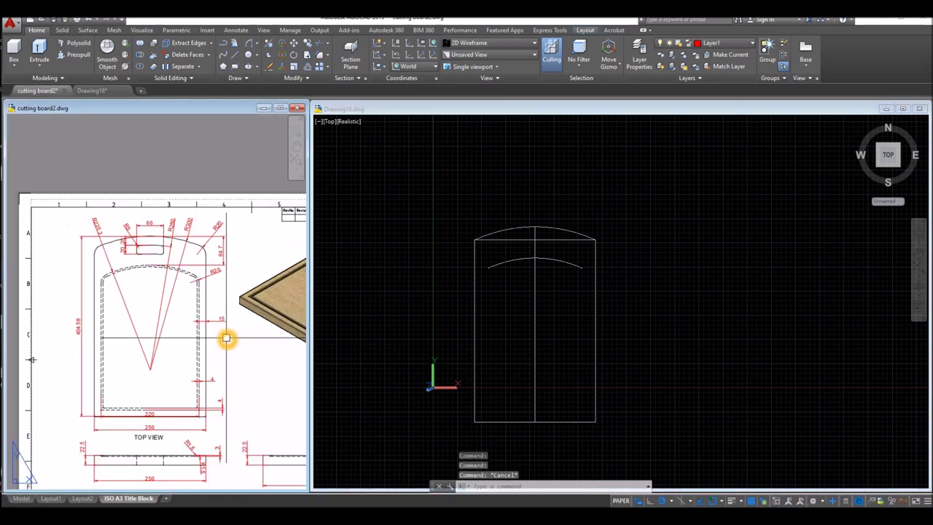
# Step: Offset the outline's right and left side lines inward by 15
pyautogui.click(705, 319)
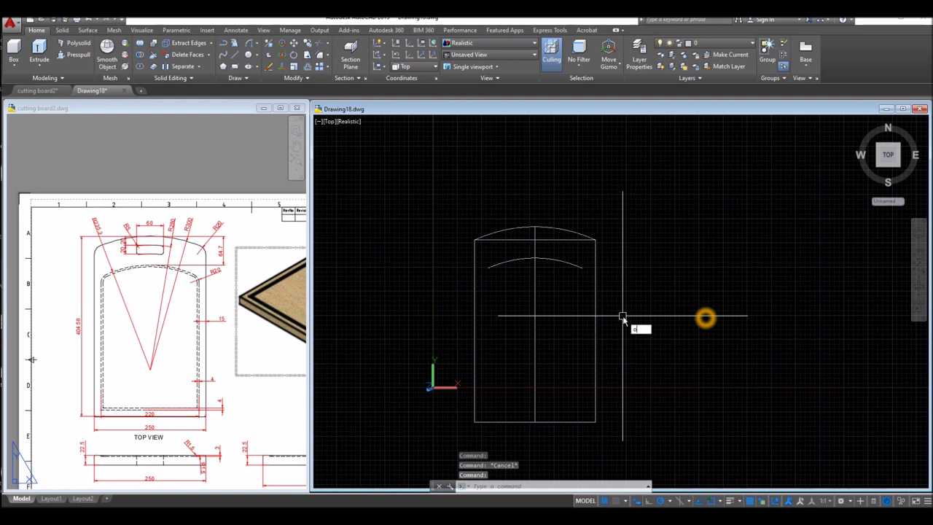
pyautogui.press('Return')
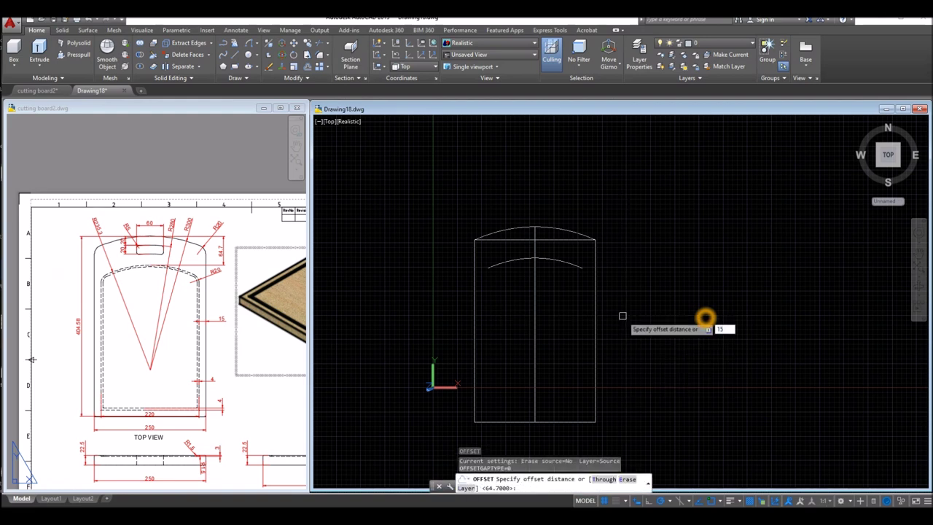
pyautogui.press('Return')
pyautogui.click(599, 322)
pyautogui.click(578, 333)
pyautogui.click(475, 337)
pyautogui.click(503, 332)
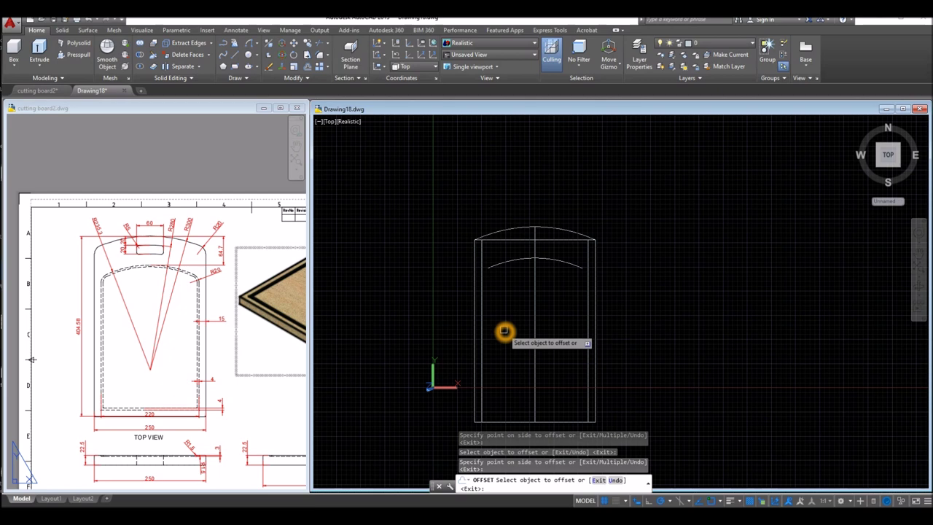
pyautogui.rightClick(504, 330)
pyautogui.click(519, 336)
# Step: Offset the outline's bottom line upward by 15
pyautogui.moveTo(506, 328); pyautogui.dragTo(504, 309, button='middle')
pyautogui.rightClick(505, 310)
pyautogui.click(540, 314)
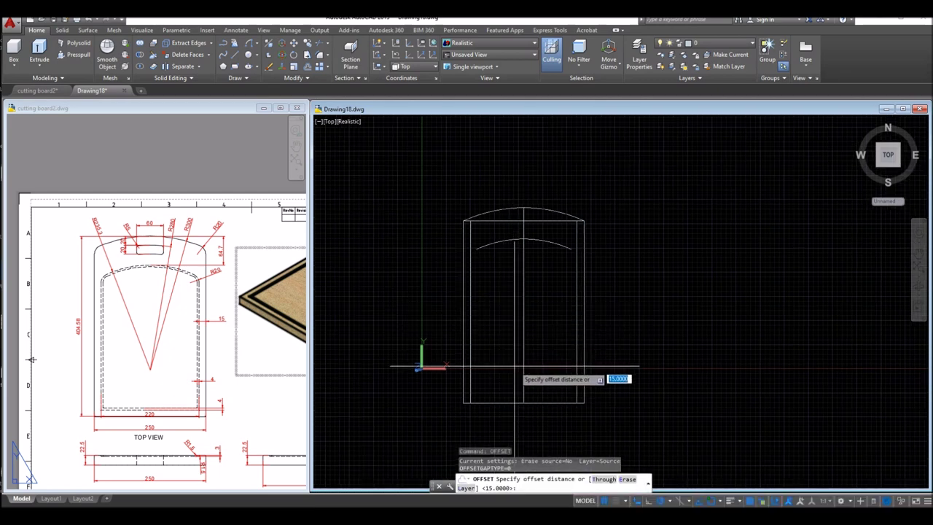
pyautogui.rightClick(617, 308)
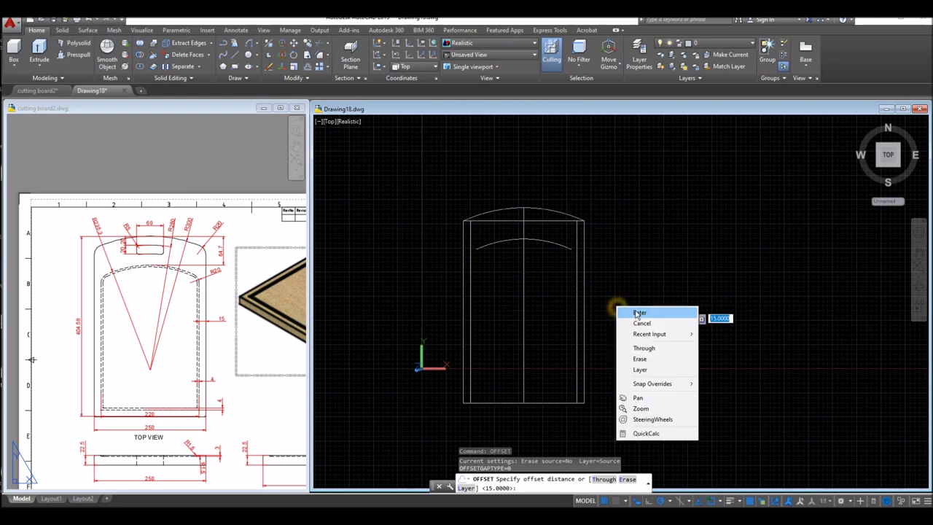
pyautogui.click(633, 310)
pyautogui.click(554, 402)
pyautogui.click(558, 389)
pyautogui.rightClick(619, 360)
pyautogui.click(640, 367)
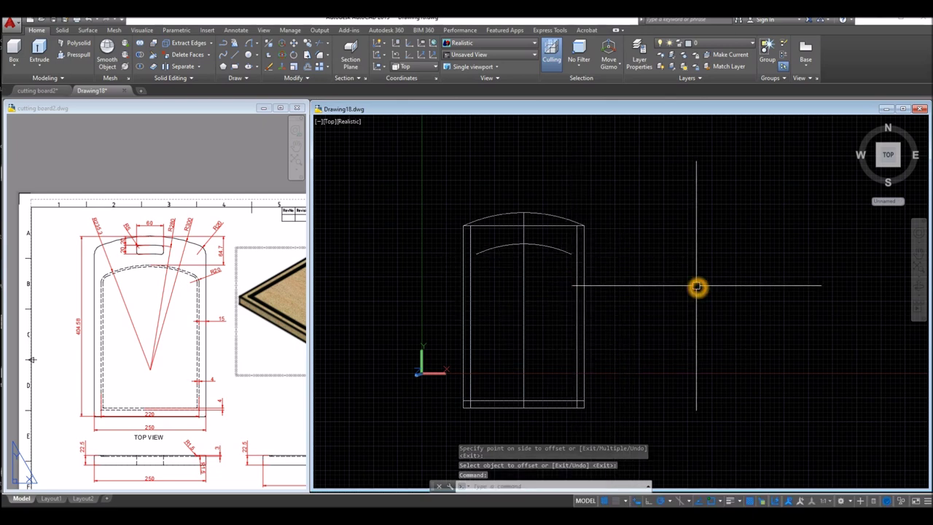
pyautogui.write('ex')
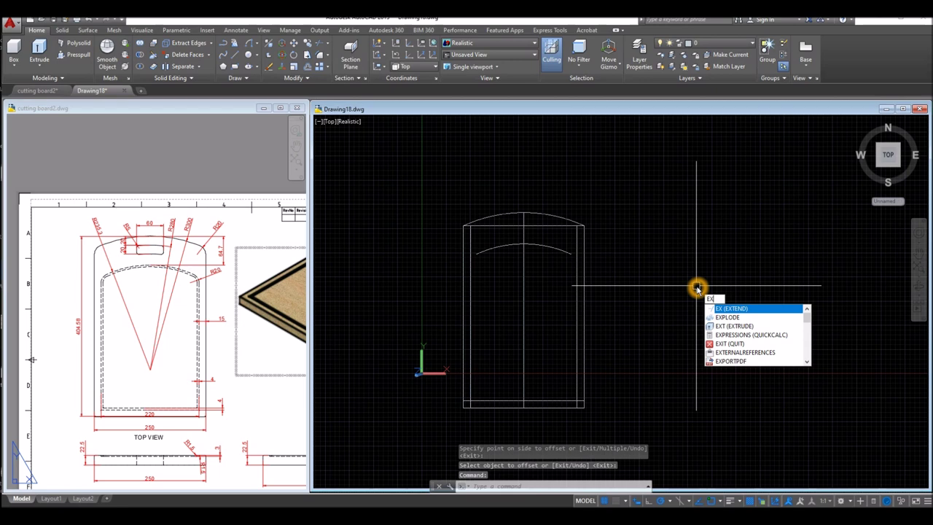
pyautogui.click(731, 309)
pyautogui.click(729, 306)
pyautogui.click(729, 306)
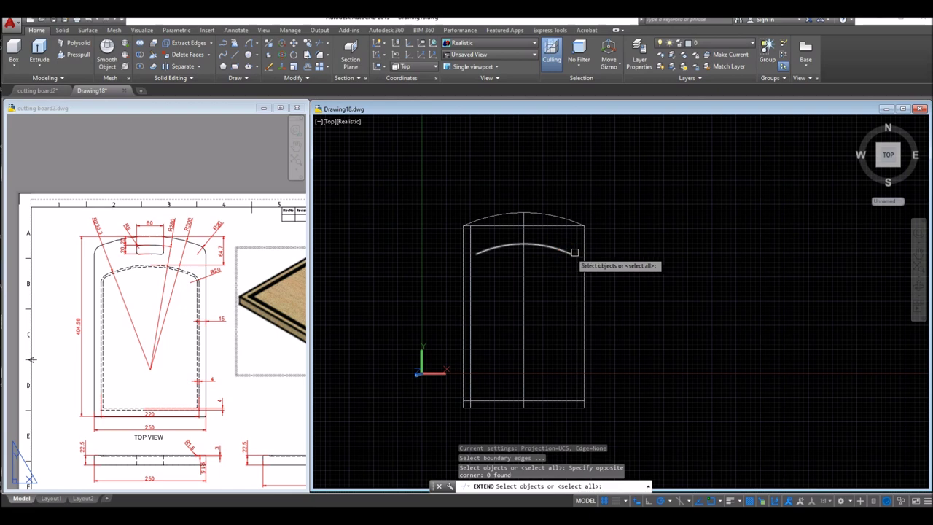
pyautogui.click(684, 264)
pyautogui.press('Escape')
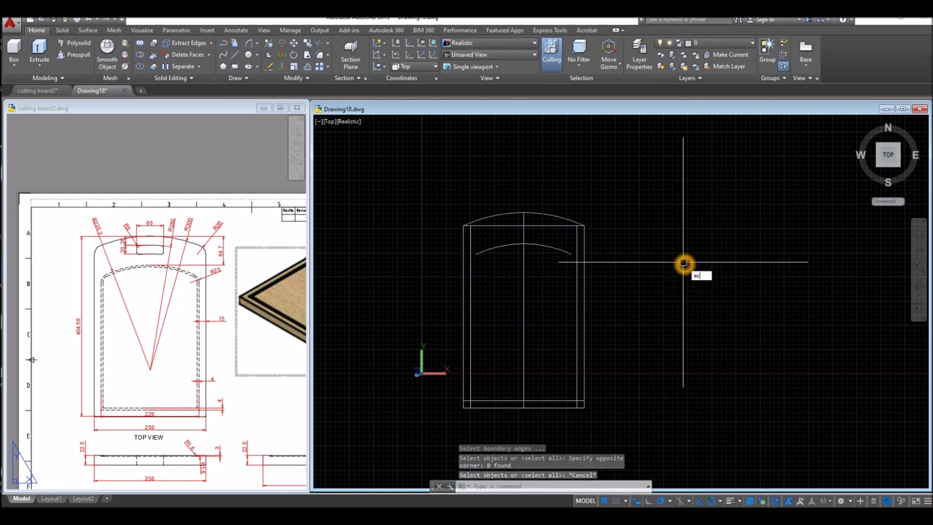
# Step: Extend both ends of the inner arc to the inner side lines, using all objects as boundaries
pyautogui.press('Return')
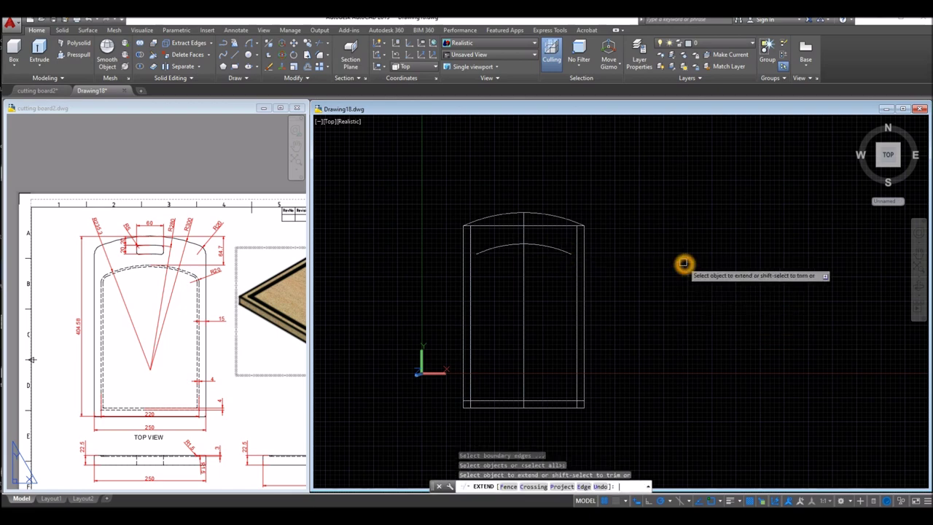
pyautogui.click(570, 253)
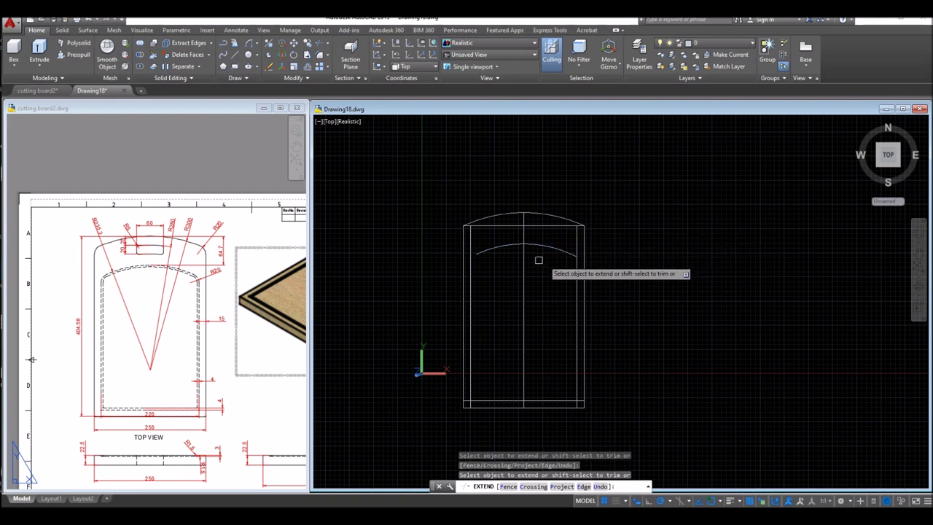
pyautogui.click(484, 253)
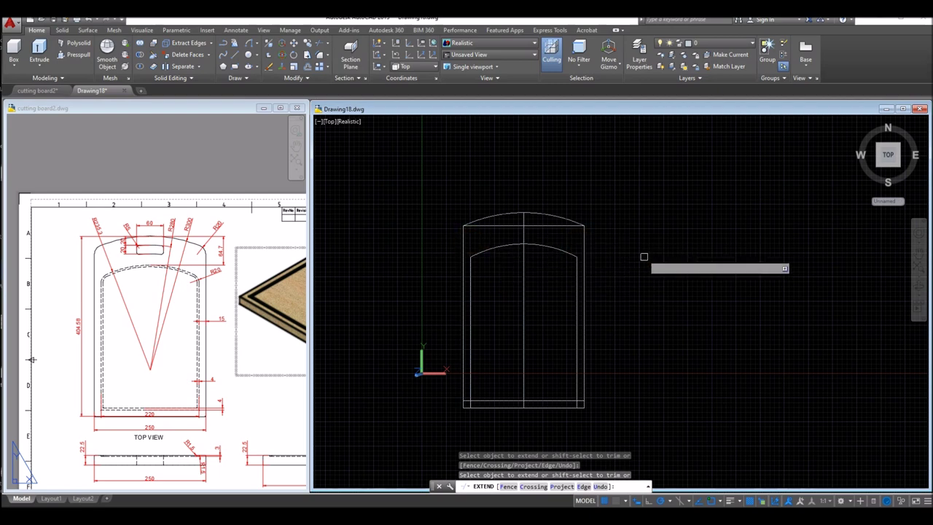
# Step: Trim the inner bottom line, inner side lines and vertical centre line where they overrun the inner outline's bottom edge and corners
pyautogui.scroll(1, 472, 426)
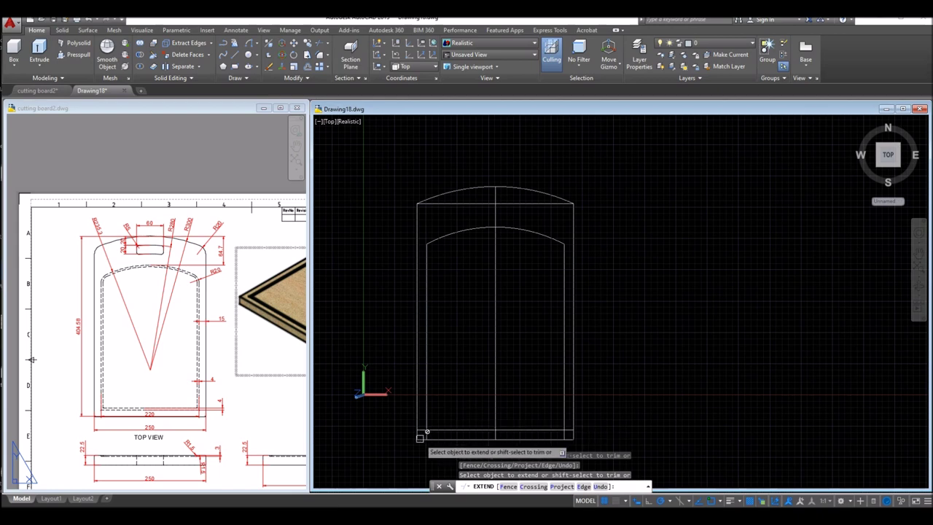
pyautogui.scroll(3, 437, 430)
pyautogui.moveTo(416, 440)
pyautogui.mouseDown(button='middle')
pyautogui.moveTo(544, 313)
pyautogui.moveTo(525, 321)
pyautogui.mouseUp(button='middle')
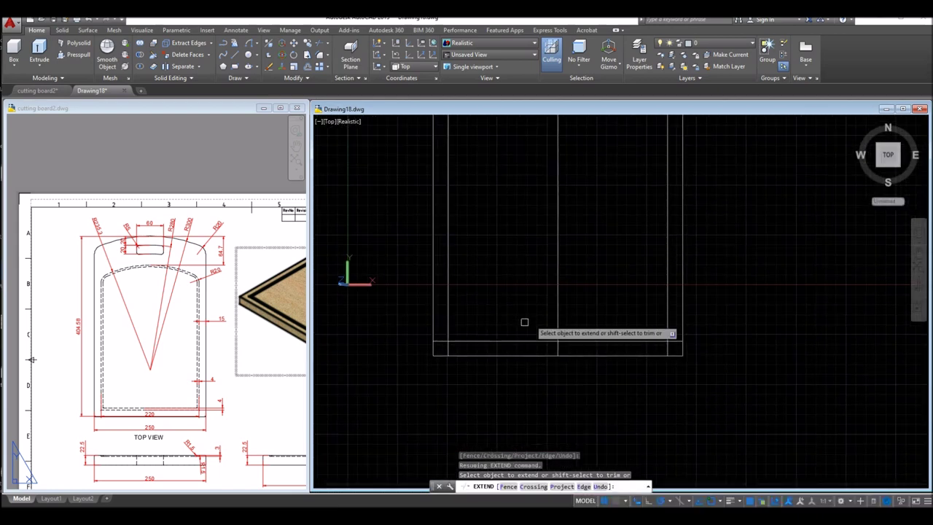
pyautogui.click(440, 340)
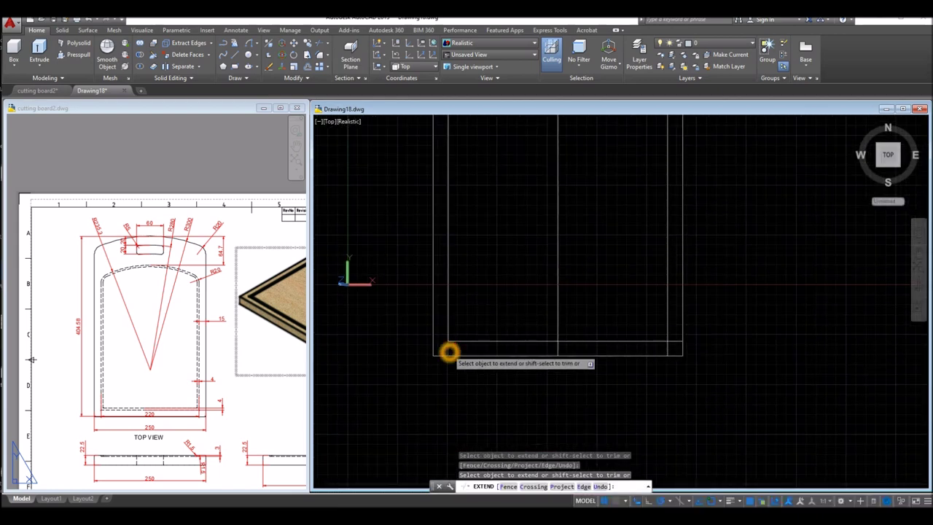
pyautogui.click(558, 348)
pyautogui.click(668, 347)
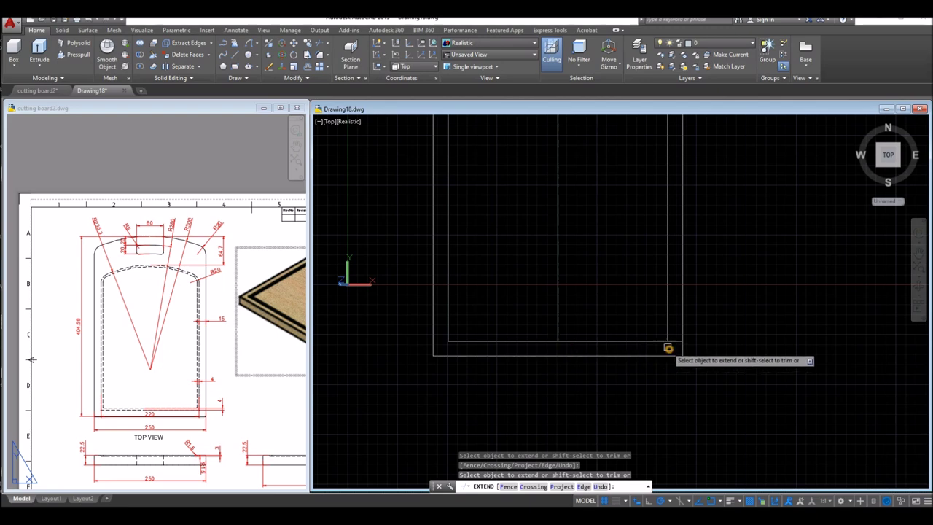
pyautogui.rightClick(705, 291)
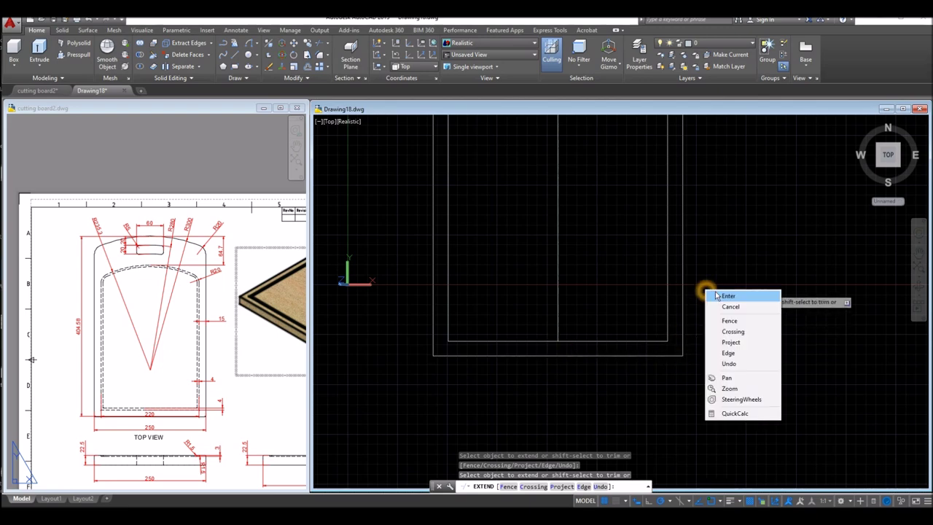
pyautogui.click(728, 296)
pyautogui.scroll(-3, 711, 293)
pyautogui.moveTo(708, 296)
pyautogui.mouseDown(button='middle')
pyautogui.moveTo(652, 367)
pyautogui.moveTo(648, 347)
pyautogui.mouseUp(button='middle')
pyautogui.press('Escape')
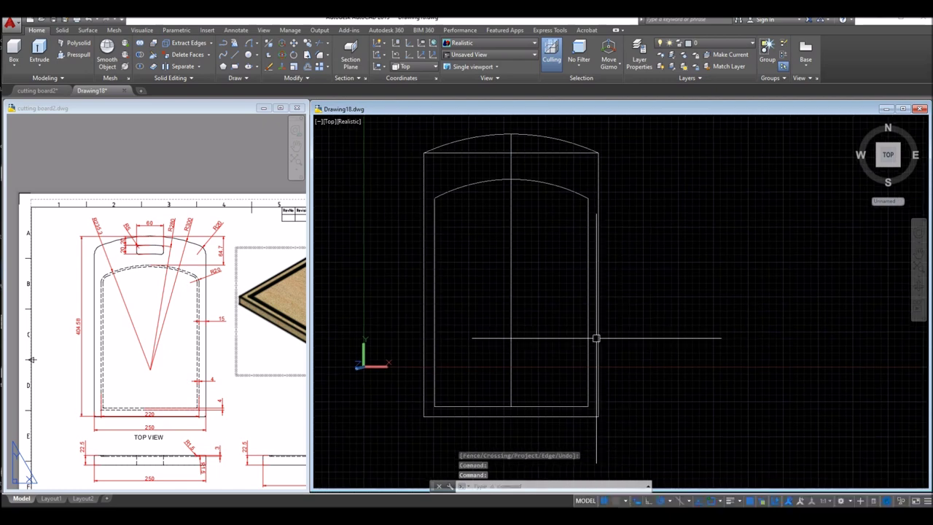
# Step: Delete the vertical centre line running through the board outline
pyautogui.click(512, 320)
pyautogui.click(512, 321)
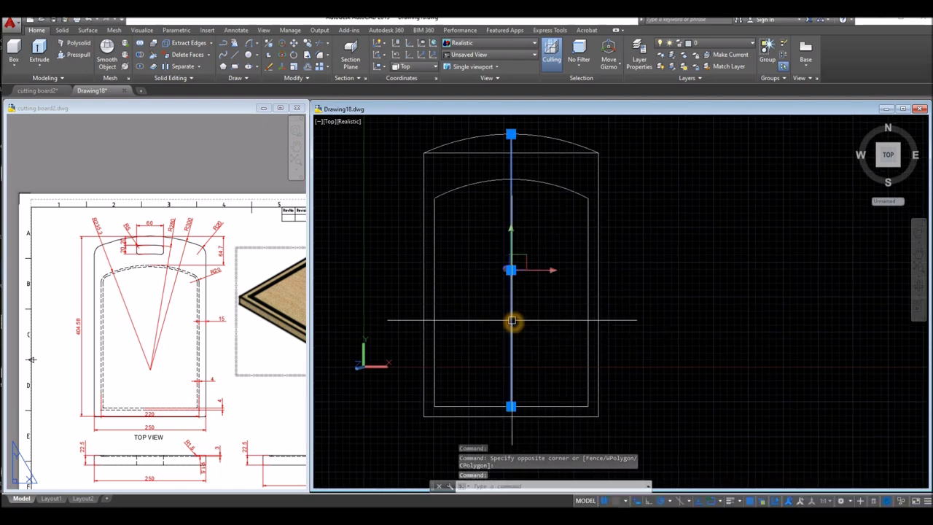
pyautogui.press('Delete')
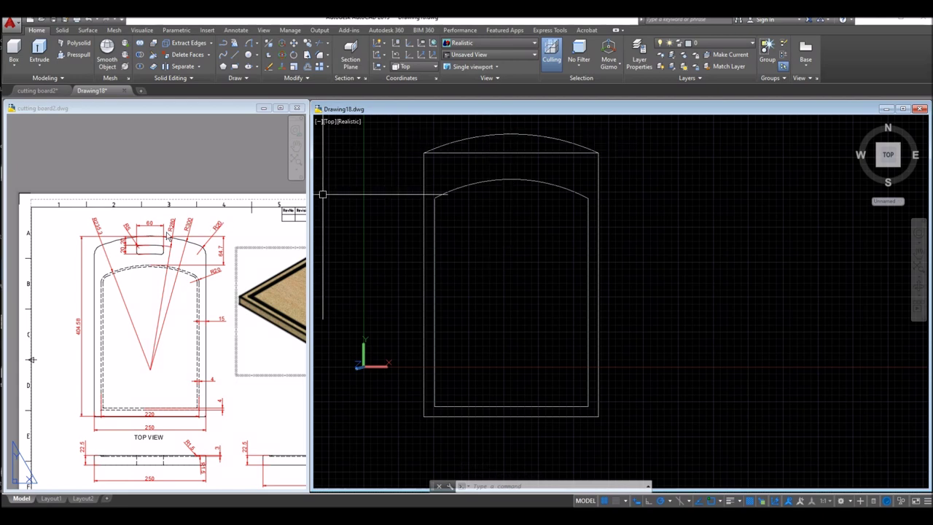
# Step: Offset the outer top arc downward by 20, and offset the resulting arc downward by another 20
pyautogui.moveTo(506, 169); pyautogui.dragTo(506, 198, button='middle')
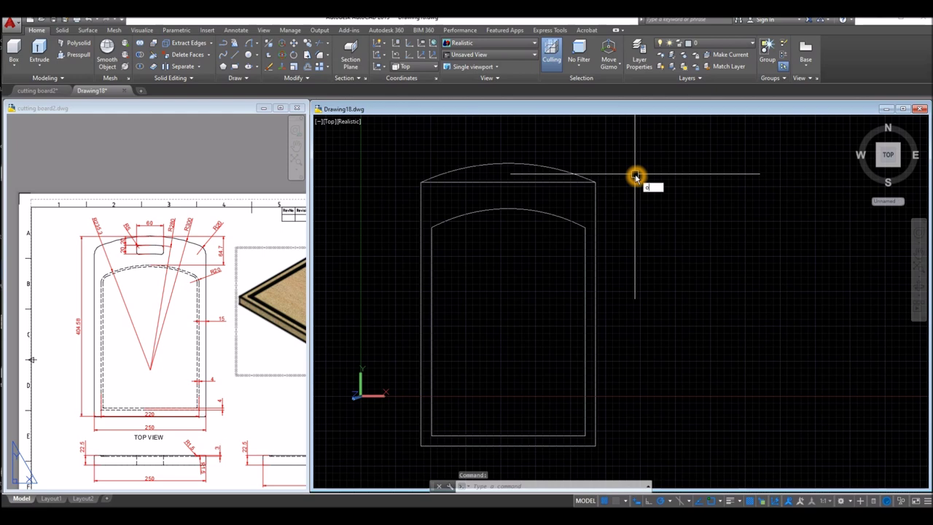
pyautogui.press('Return')
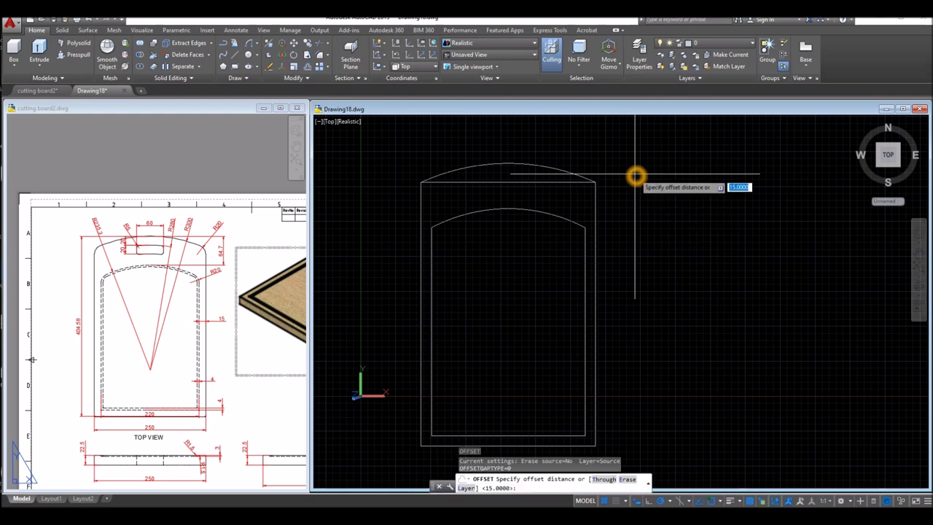
pyautogui.write('20')
pyautogui.press('Return')
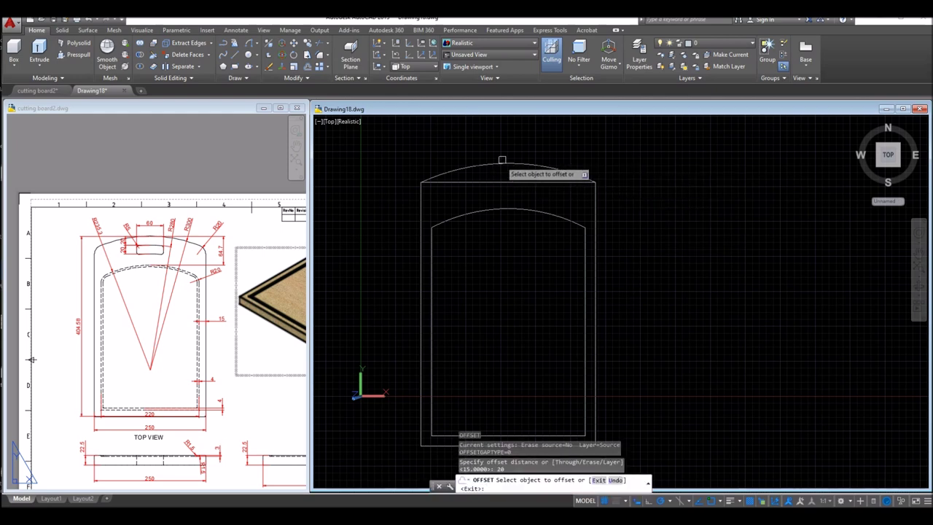
pyautogui.click(507, 163)
pyautogui.click(525, 191)
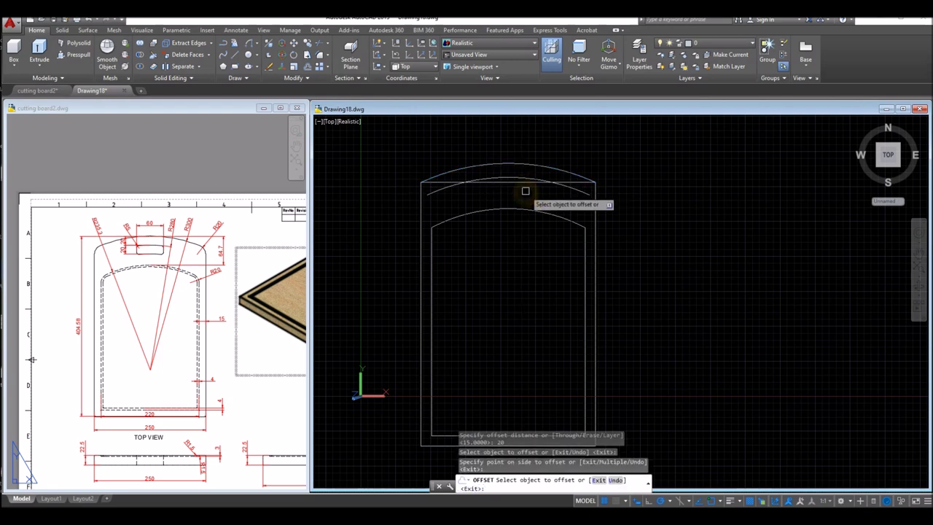
pyautogui.click(509, 178)
pyautogui.click(524, 195)
pyautogui.rightClick(631, 196)
pyautogui.click(651, 200)
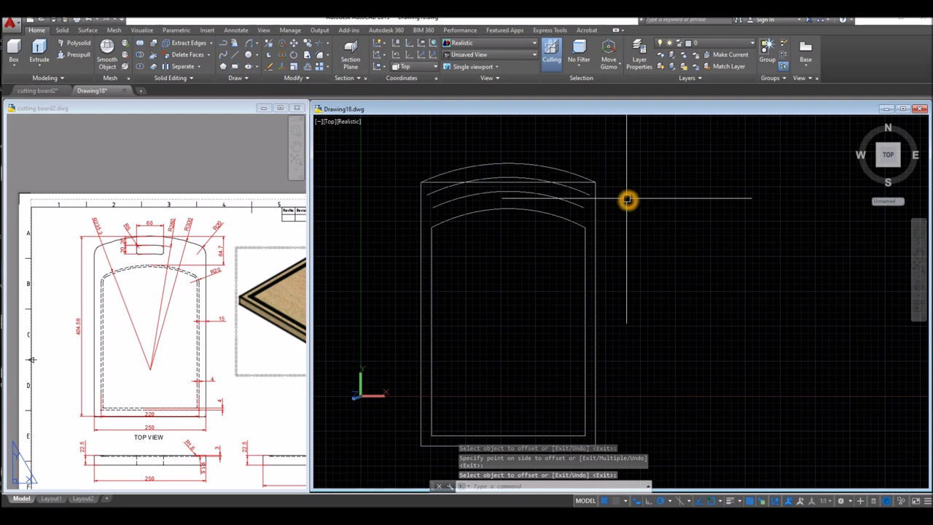
# Step: Draw a short vertical line joining the midpoints of the two offset arcs for the handle slot
pyautogui.click(138, 246)
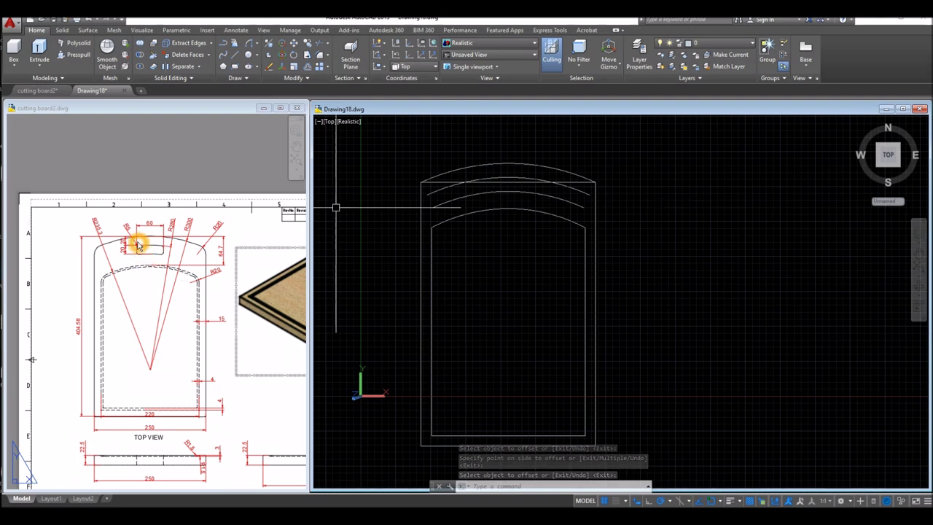
pyautogui.click(159, 240)
pyautogui.click(729, 250)
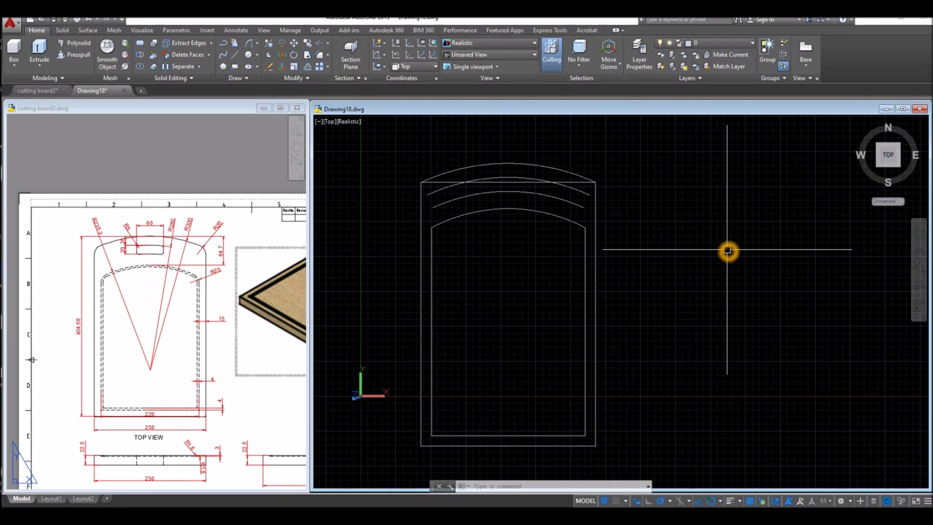
pyautogui.click(700, 250)
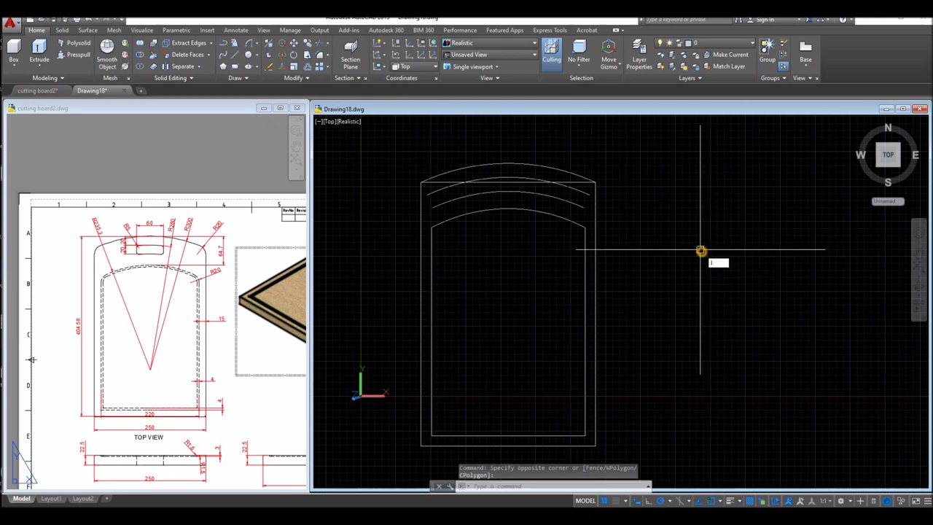
pyautogui.write('l')
pyautogui.press('Return')
pyautogui.click(508, 180)
pyautogui.click(508, 189)
pyautogui.rightClick(650, 191)
pyautogui.click(674, 198)
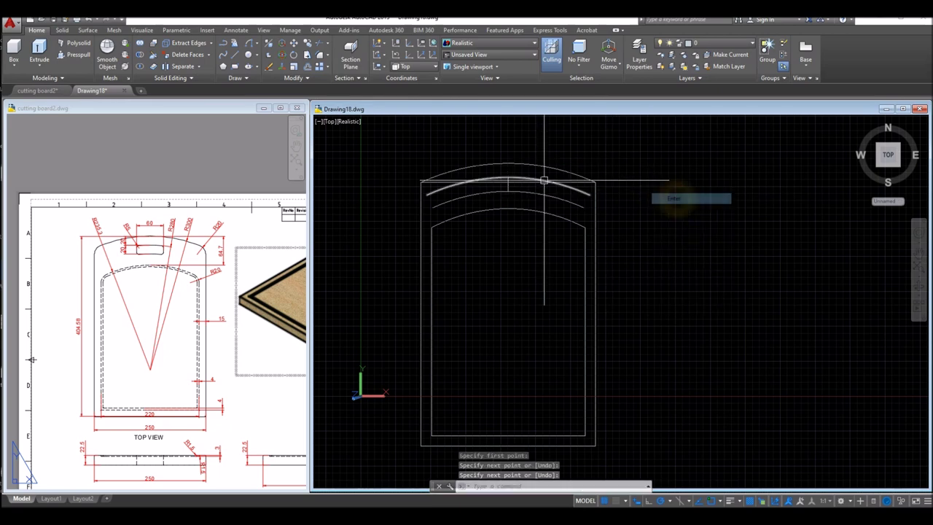
# Step: Offset the short vertical line by 30 to both sides to form the handle slot's ends
pyautogui.scroll(4, 514, 154)
pyautogui.scroll(-1, 620, 252)
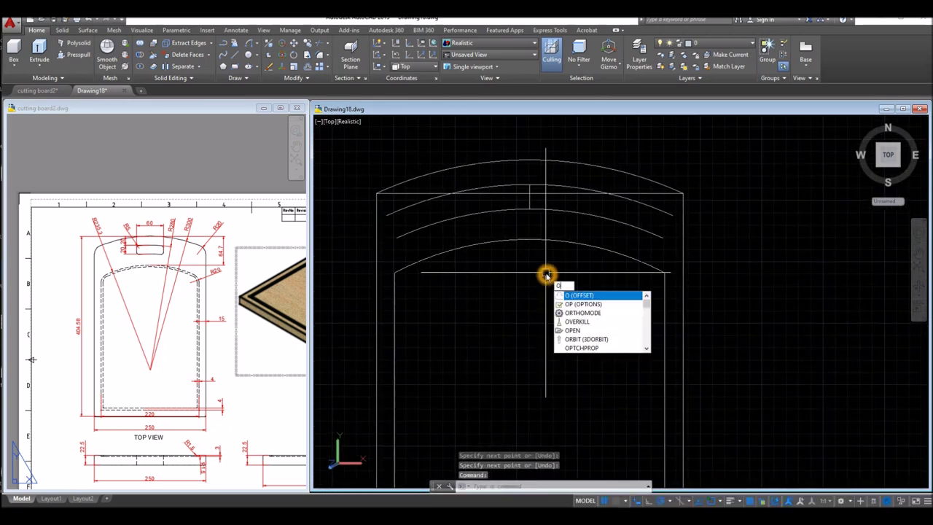
pyautogui.press('Return')
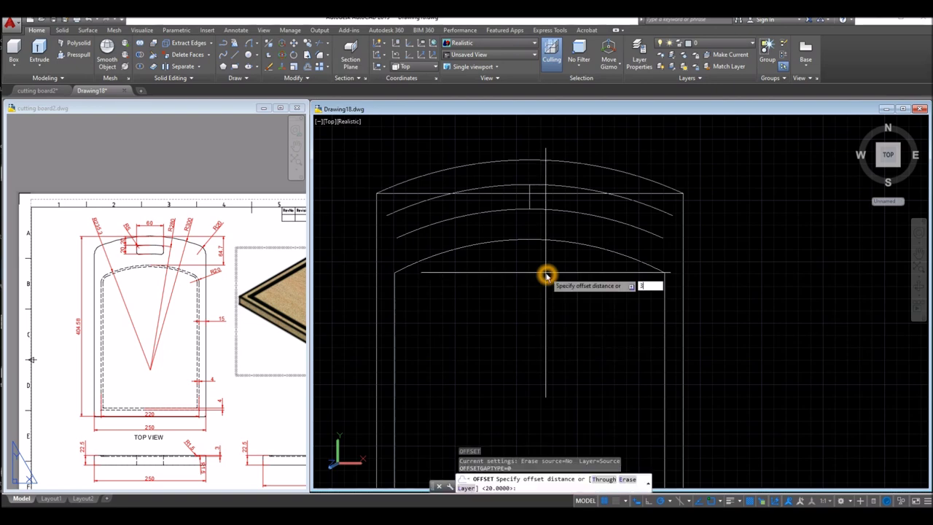
pyautogui.press('Return')
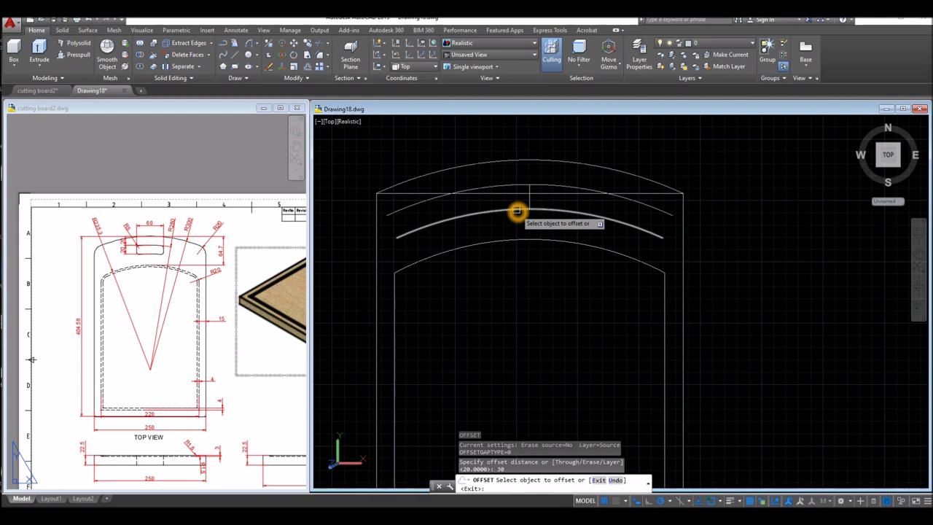
pyautogui.click(529, 201)
pyautogui.click(546, 199)
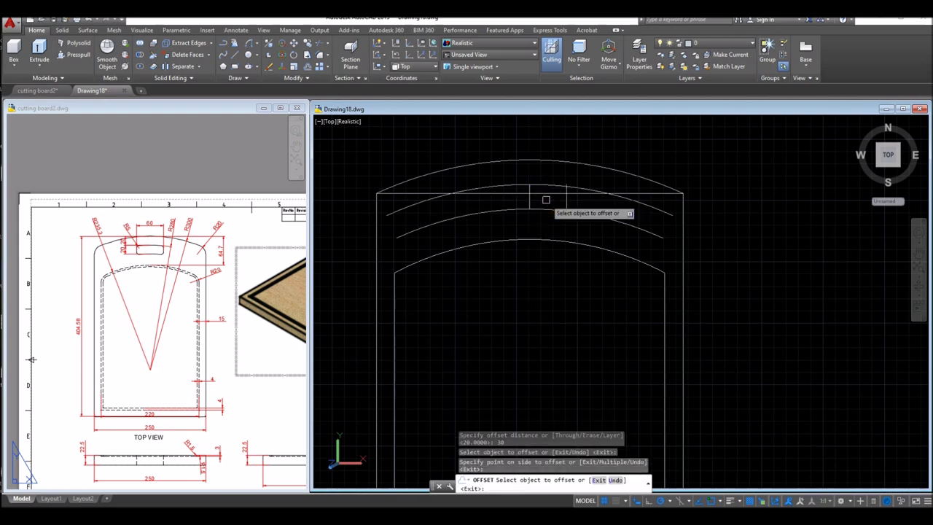
pyautogui.click(532, 201)
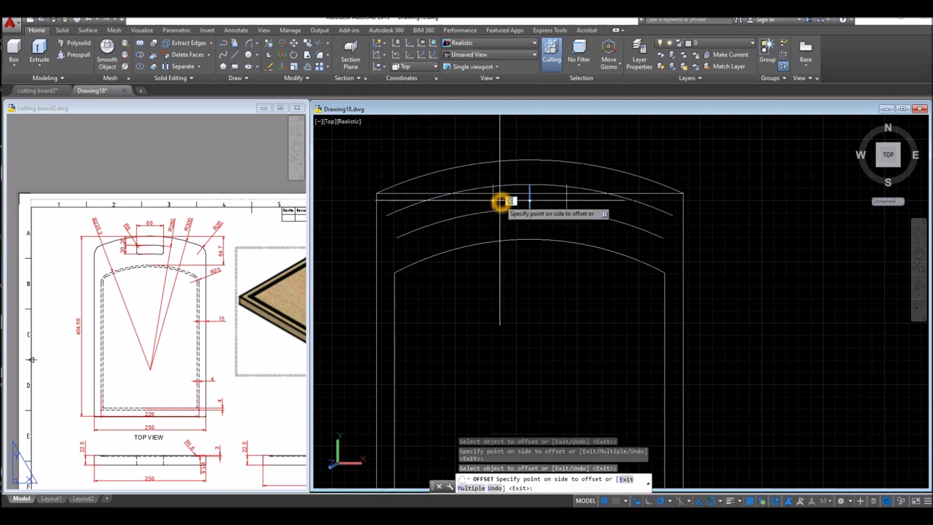
pyautogui.click(500, 202)
pyautogui.rightClick(537, 255)
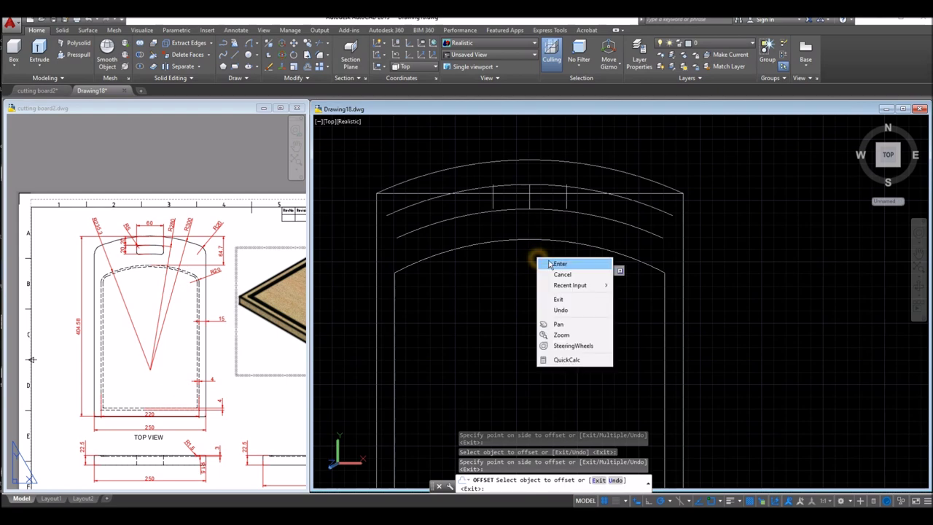
pyautogui.click(558, 263)
# Step: Delete the horizontal line joining the ends of the outer top arc
pyautogui.click(402, 194)
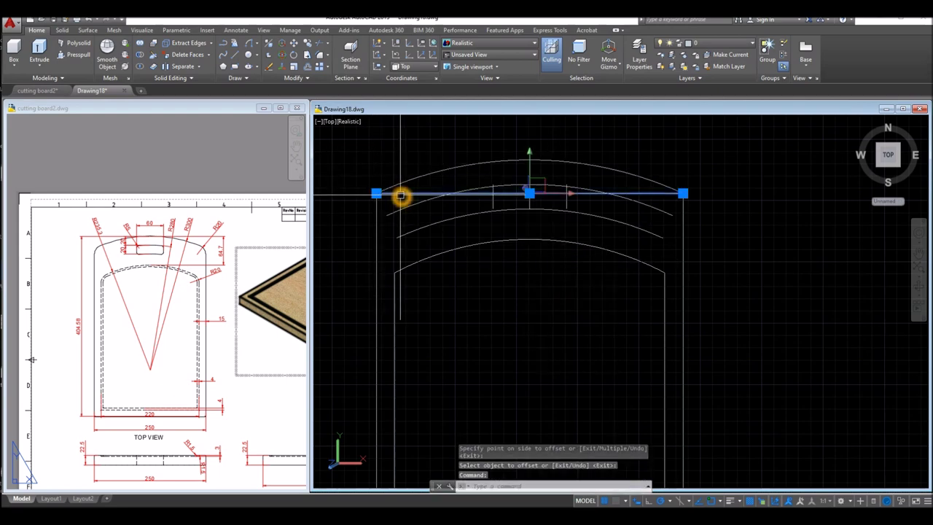
pyautogui.press('Delete')
# Step: Extend the slot's two side lines down to the lower offset arc, using all objects as boundaries
pyautogui.scroll(2, 481, 180)
pyautogui.moveTo(473, 181)
pyautogui.mouseDown(button='middle')
pyautogui.moveTo(488, 227)
pyautogui.moveTo(610, 285)
pyautogui.mouseUp(button='middle')
pyautogui.scroll(3, 471, 226)
pyautogui.click(489, 169)
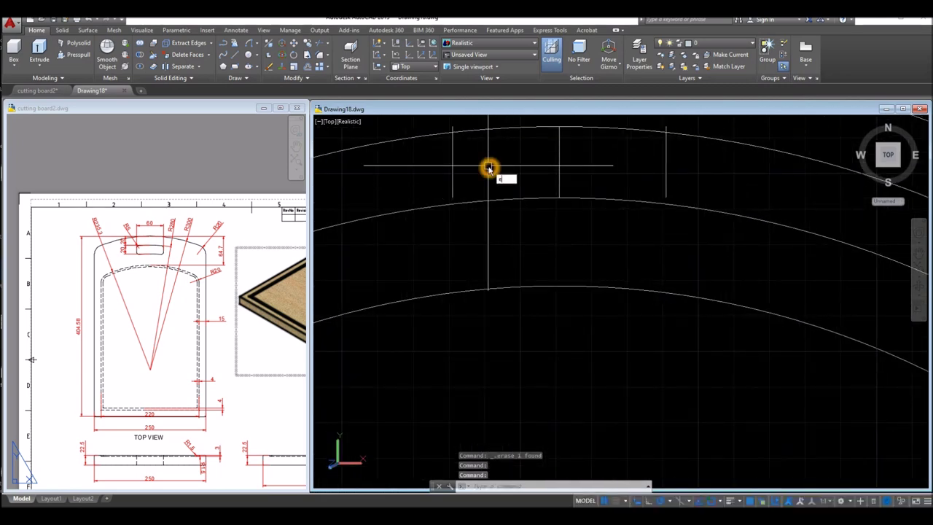
pyautogui.write('ex')
pyautogui.press('Return')
pyautogui.press('Return')
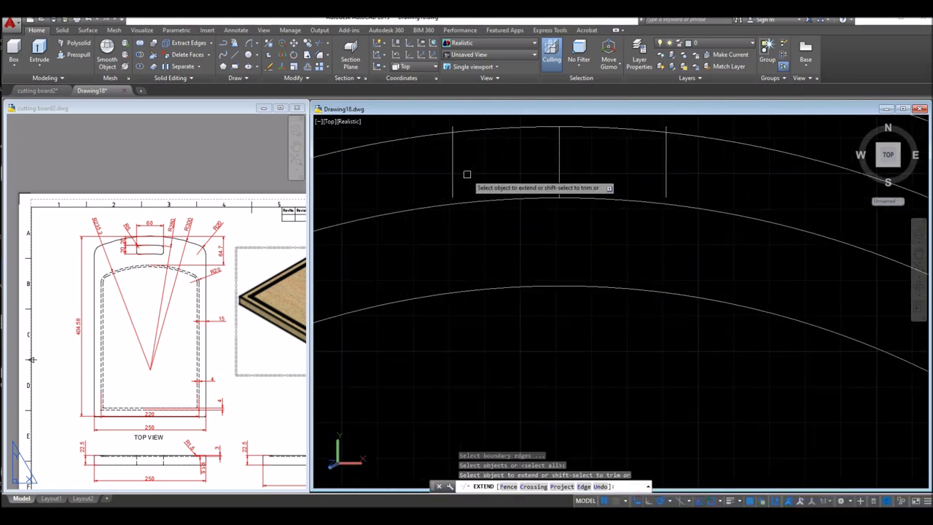
pyautogui.click(676, 182)
pyautogui.click(663, 187)
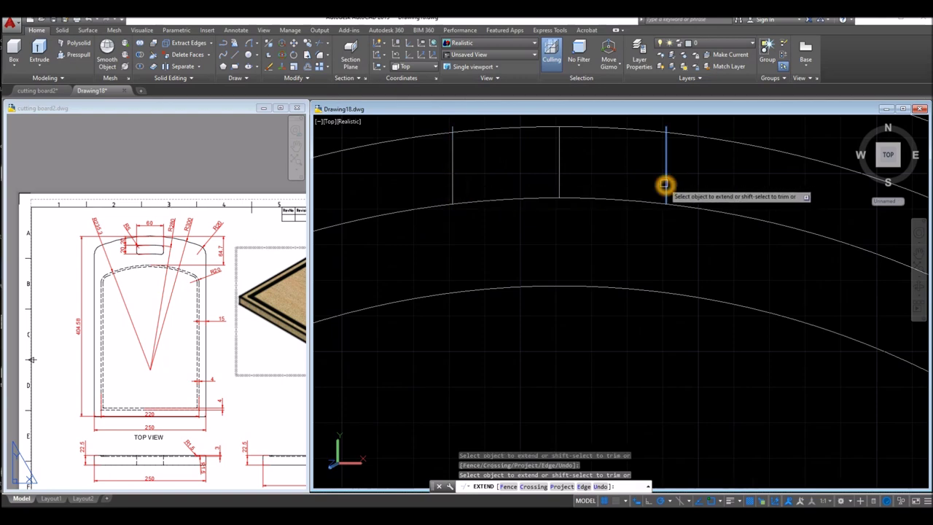
# Step: Trim both slot arcs outside the side lines and cut the side lines' ends above the upper arc
pyautogui.click(422, 140)
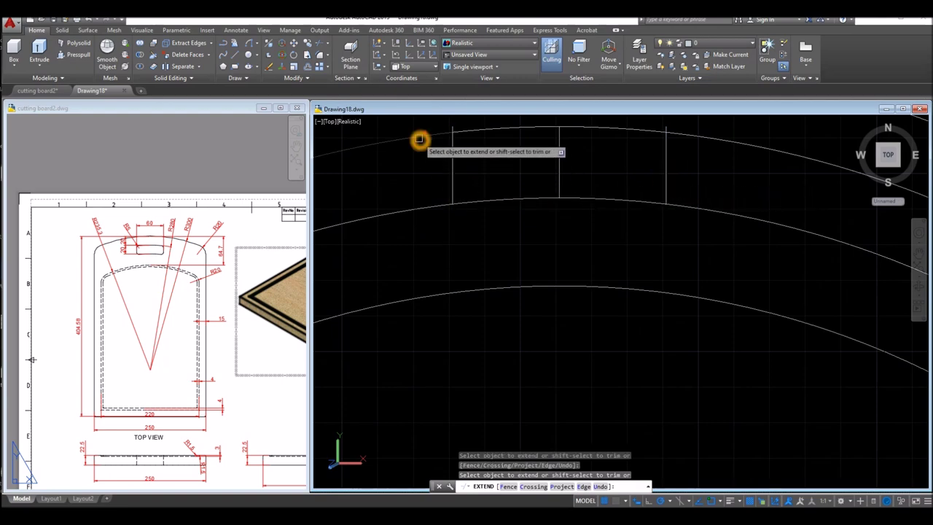
pyautogui.keyDown('shift'); pyautogui.click(427, 207); pyautogui.keyUp('shift')
pyautogui.keyDown('shift'); pyautogui.click(707, 213); pyautogui.keyUp('shift')
pyautogui.keyDown('shift'); pyautogui.click(719, 140); pyautogui.keyUp('shift')
pyautogui.keyDown('shift'); pyautogui.click(513, 134); pyautogui.keyUp('shift')
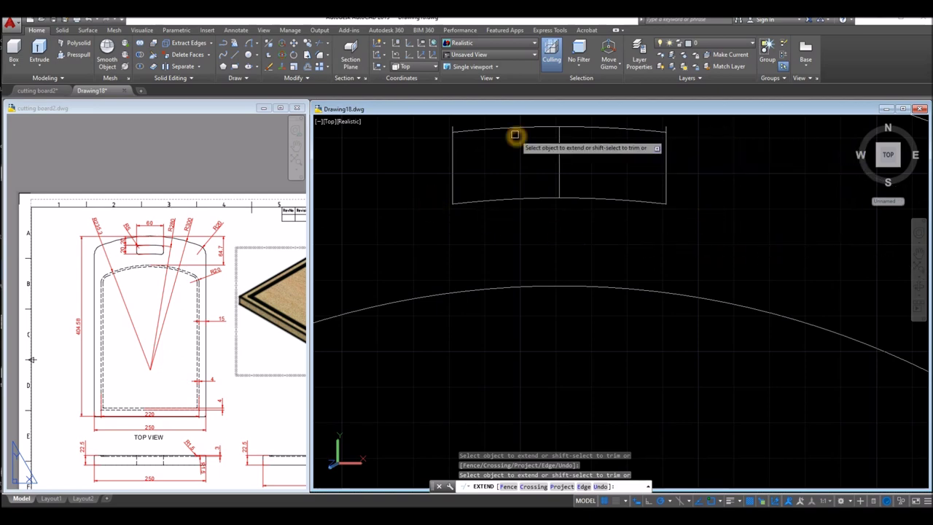
pyautogui.click(453, 124)
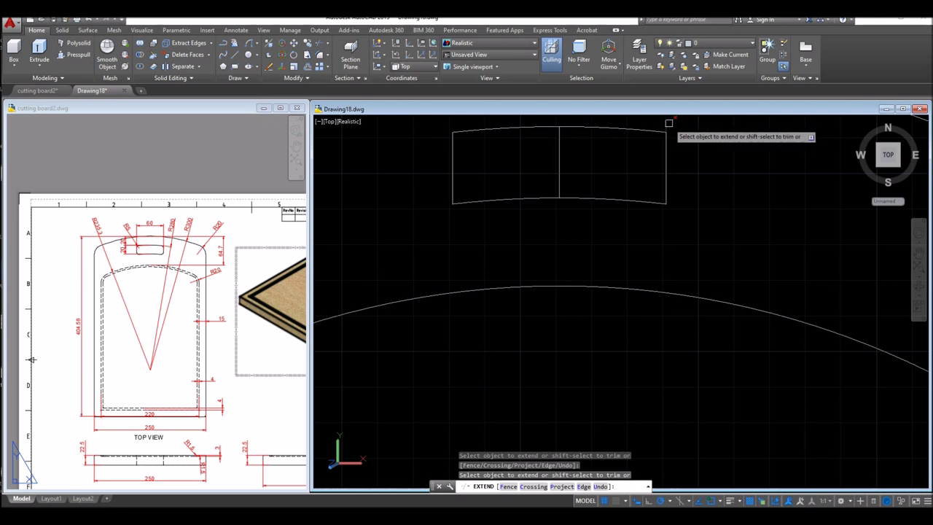
pyautogui.keyDown('shift'); pyautogui.rightClick(699, 129); pyautogui.keyUp('shift')
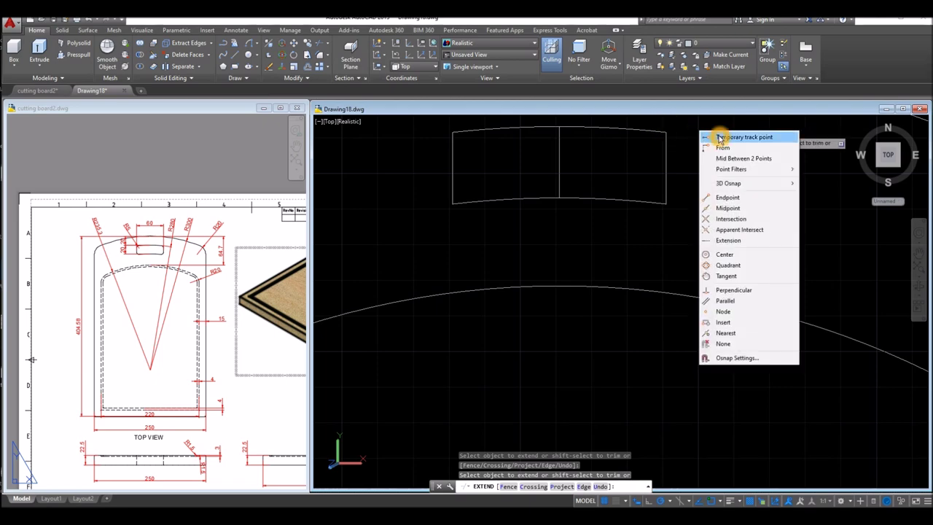
pyautogui.rightClick(685, 132)
pyautogui.click(694, 133)
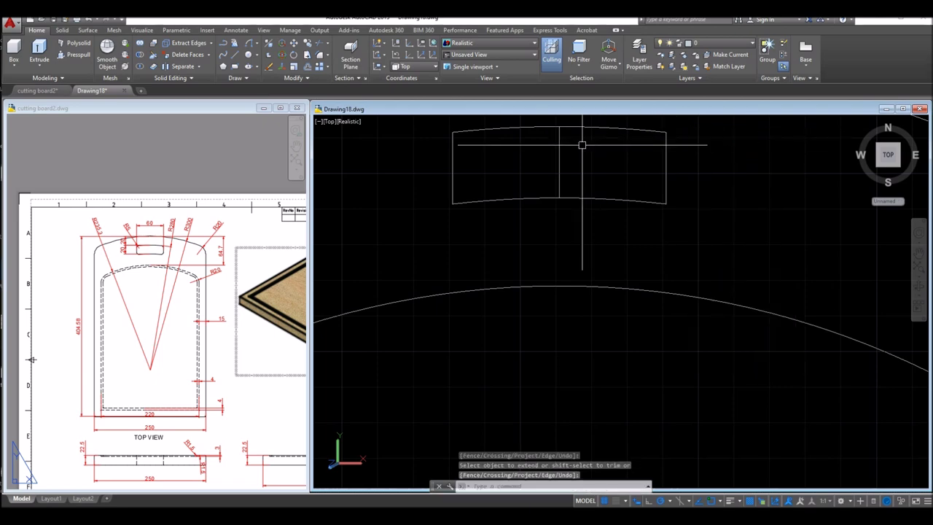
# Step: Delete the vertical centre line inside the handle slot
pyautogui.click(560, 149)
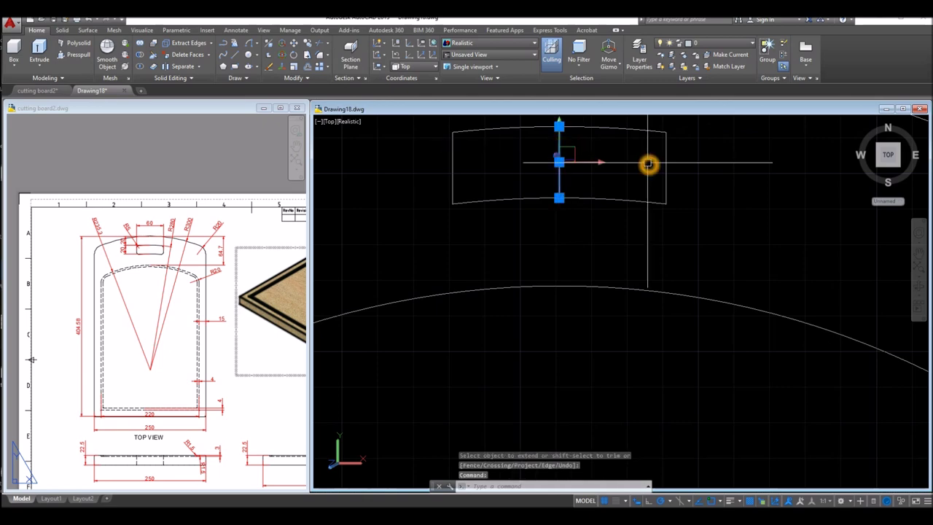
pyautogui.press('Delete')
pyautogui.scroll(-5, 724, 124)
pyautogui.moveTo(722, 163)
pyautogui.mouseDown(button='middle')
pyautogui.moveTo(647, 15)
pyautogui.moveTo(667, 117)
pyautogui.mouseUp(button='middle')
pyautogui.moveTo(585, 208); pyautogui.dragTo(583, 219, button='middle')
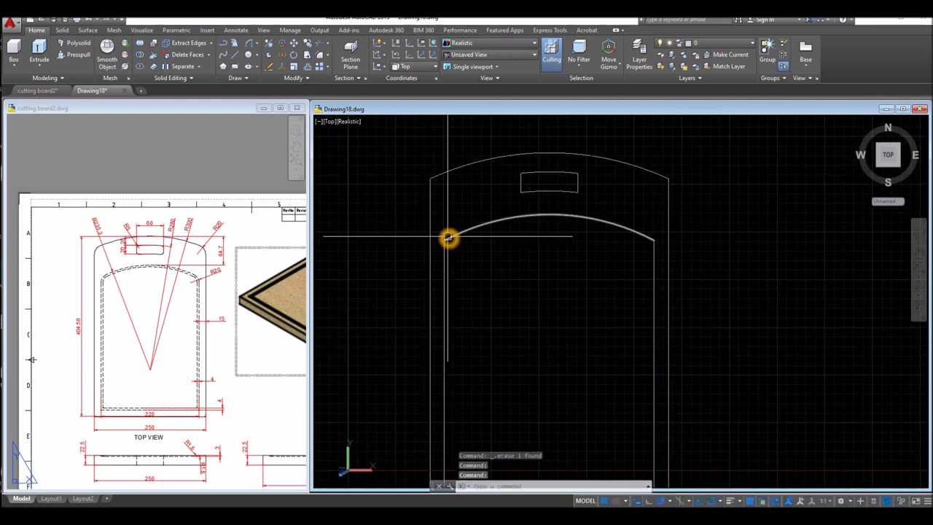
pyautogui.scroll(2, 464, 204)
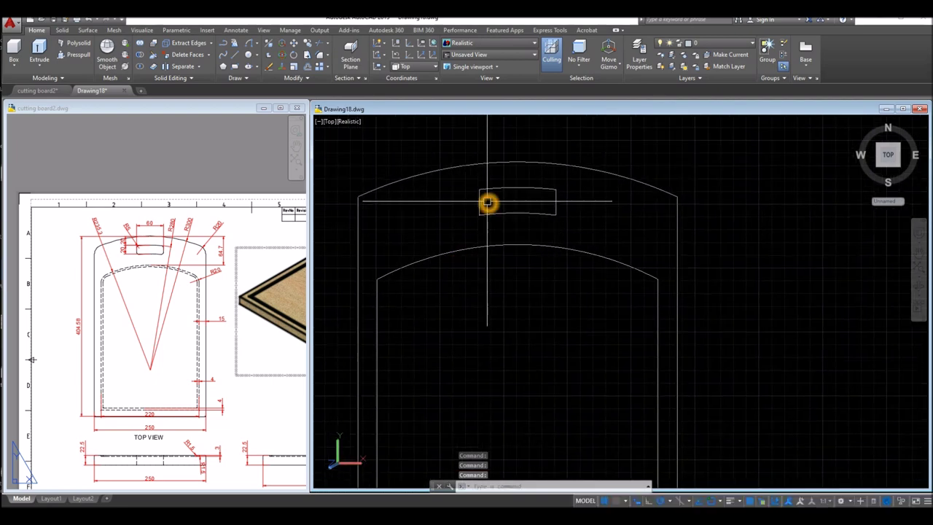
# Step: Join the four edges of the handle slot into a single polyline
pyautogui.moveTo(491, 206); pyautogui.dragTo(515, 215, button='middle')
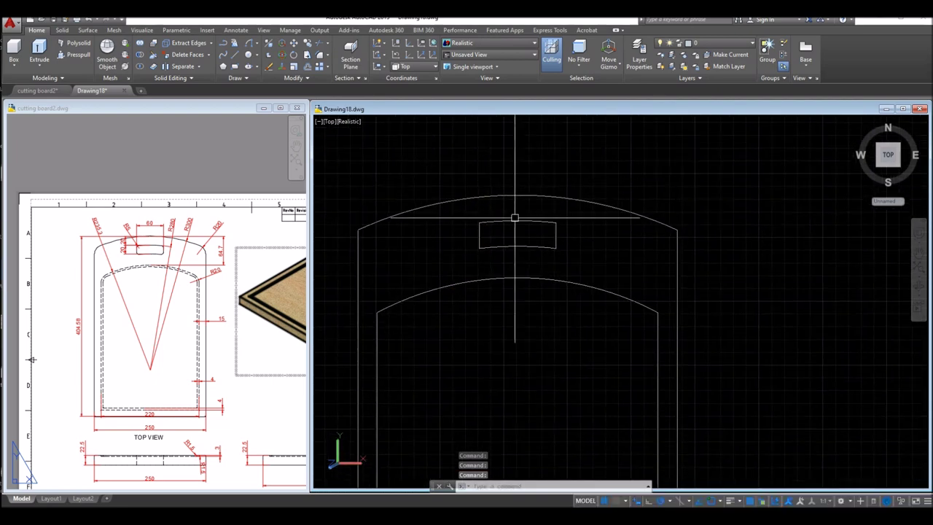
pyautogui.press('Return')
pyautogui.click(466, 209)
pyautogui.click(562, 254)
pyautogui.press('Return')
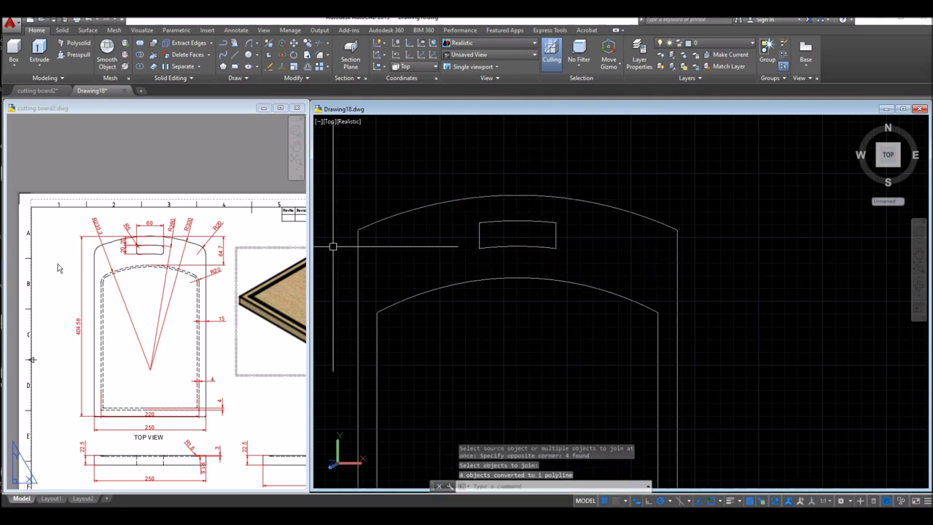
# Step: Check the slot's corner radius in the reference drawing and fillet the slot's upper-left corner with radius 5
pyautogui.click(141, 255)
pyautogui.scroll(2, 141, 253)
pyautogui.scroll(2, 140, 252)
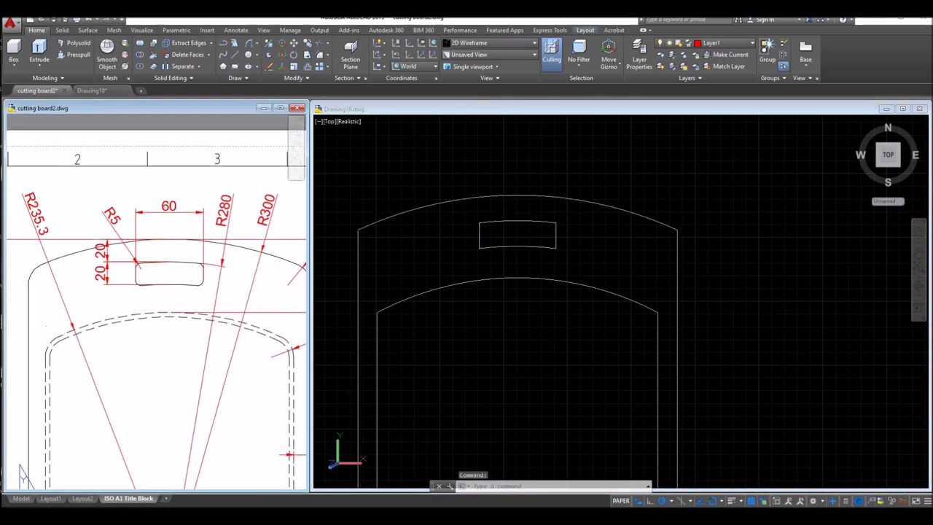
pyautogui.click(118, 221)
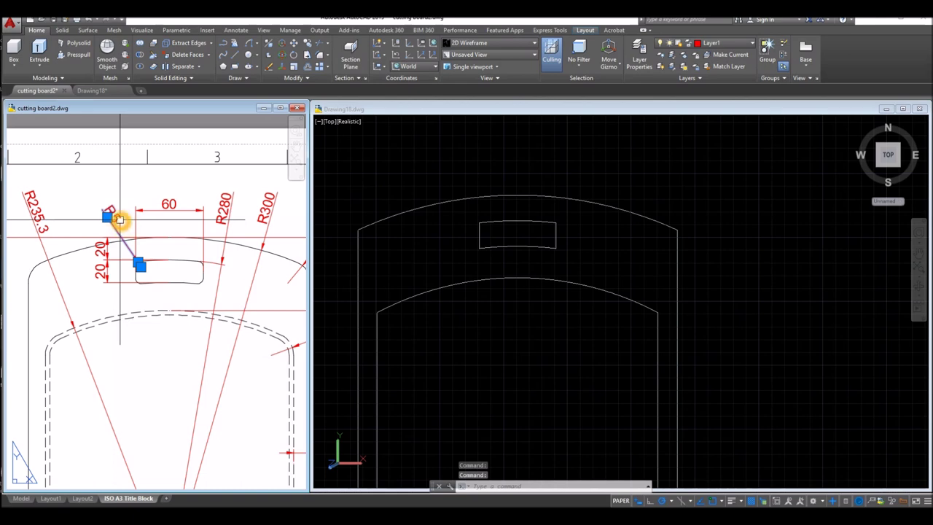
pyautogui.click(336, 207)
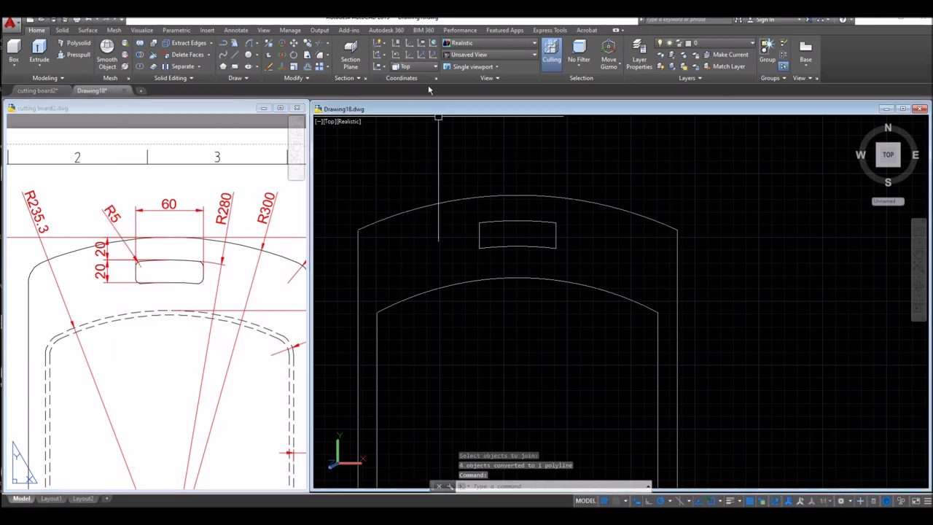
pyautogui.click(320, 58)
pyautogui.rightClick(546, 211)
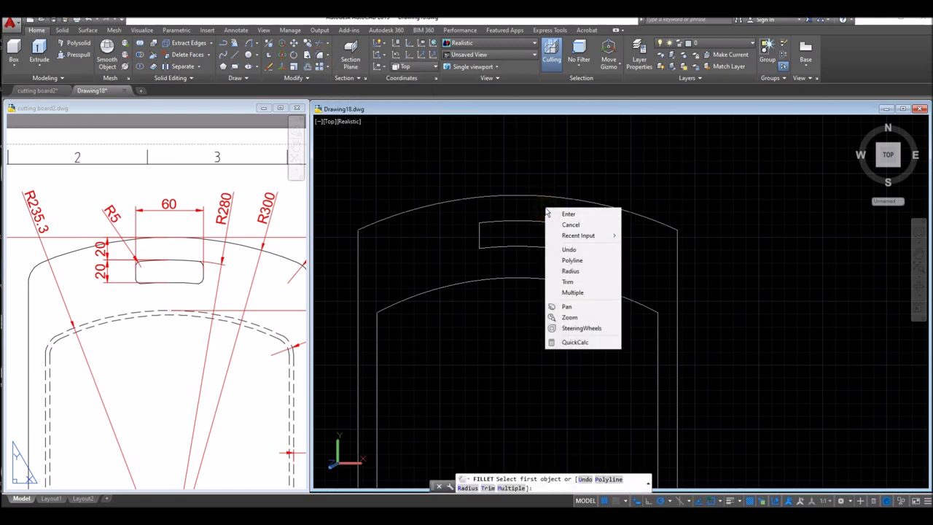
pyautogui.click(572, 271)
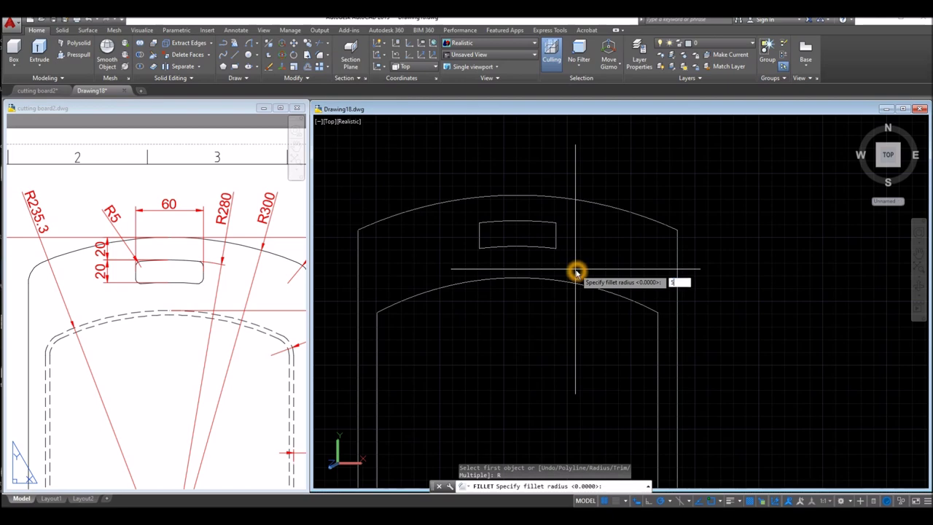
pyautogui.write('5')
pyautogui.press('Return')
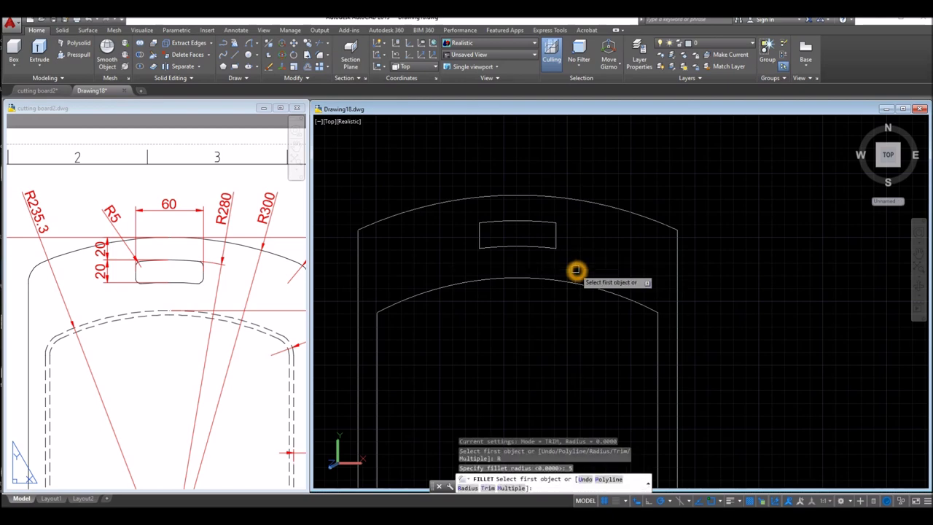
pyautogui.click(491, 220)
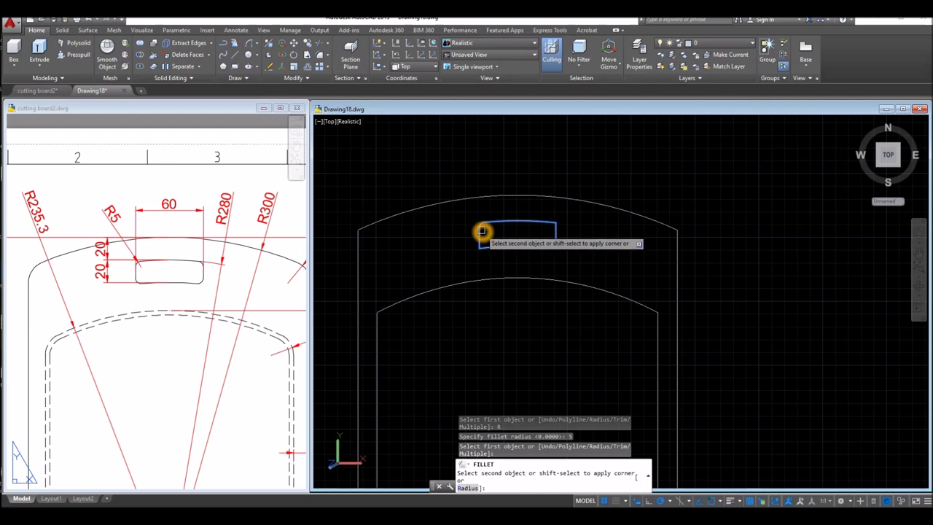
pyautogui.click(482, 231)
# Step: Fillet the slot's three remaining corners with radius 5, using the Multiple option
pyautogui.rightClick(507, 234)
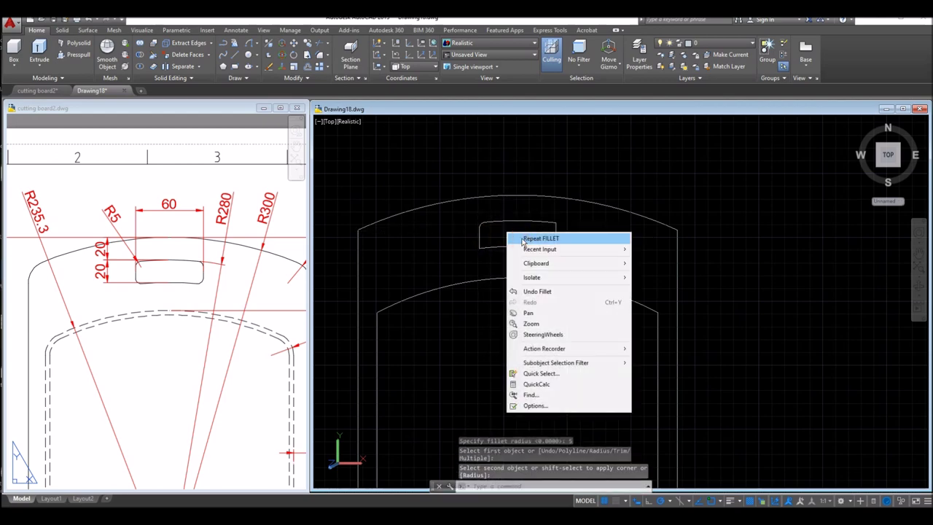
pyautogui.click(528, 237)
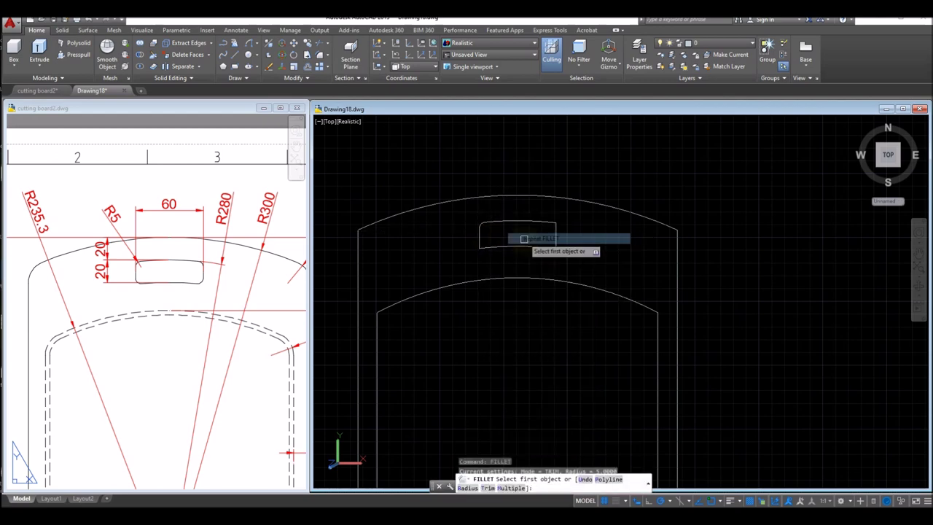
pyautogui.click(513, 488)
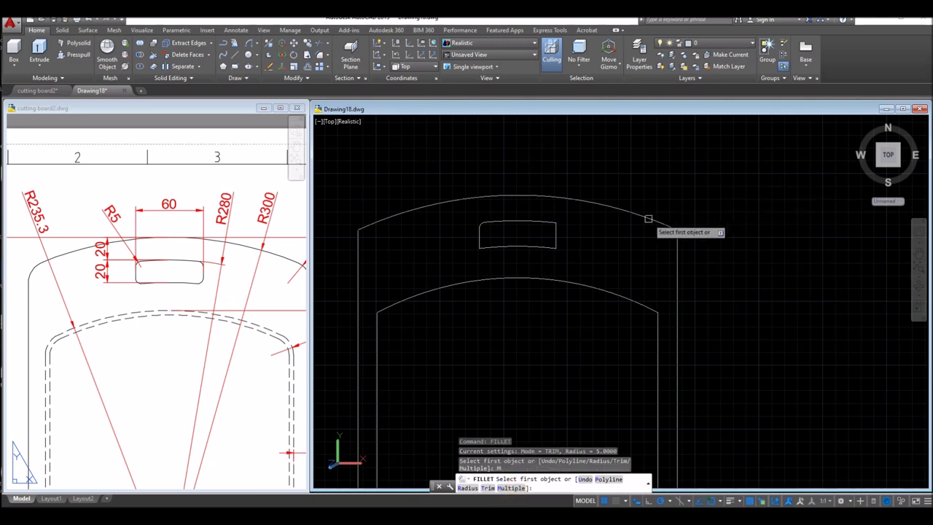
pyautogui.click(545, 223)
pyautogui.click(557, 233)
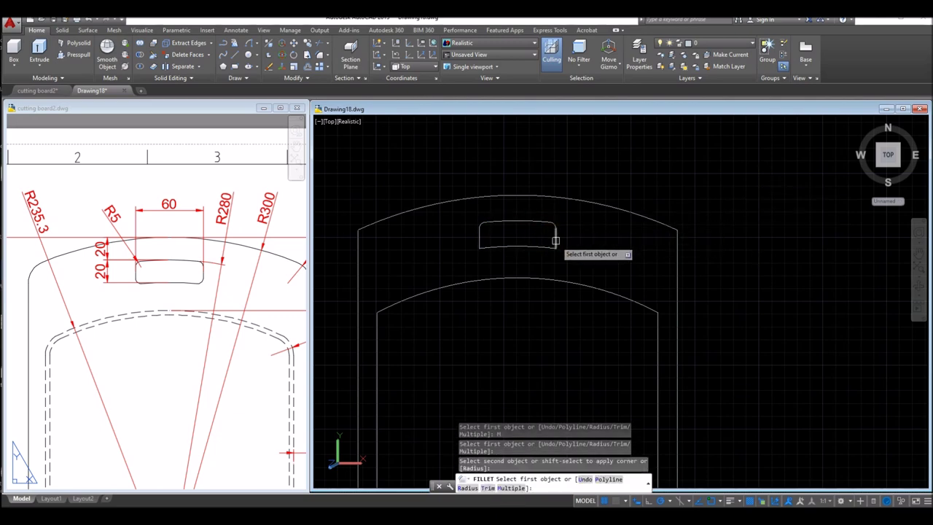
pyautogui.click(549, 248)
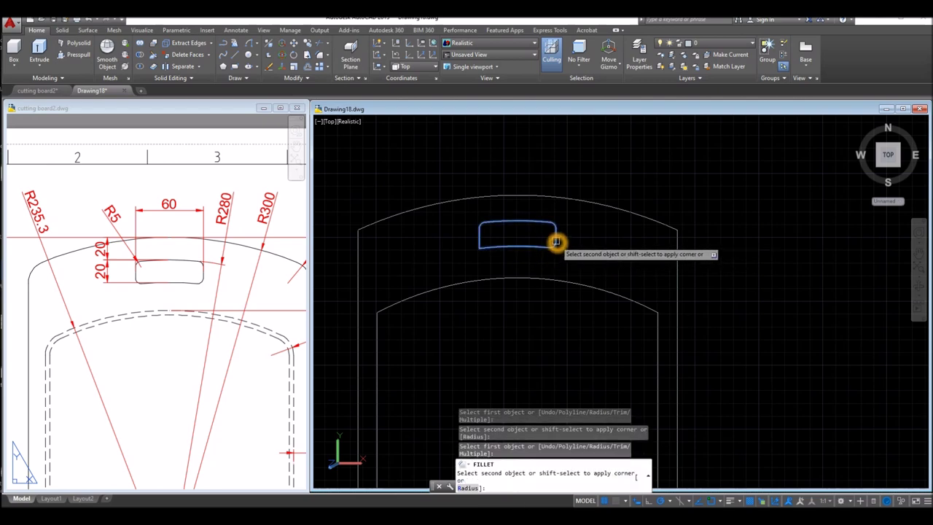
pyautogui.click(556, 242)
pyautogui.click(482, 240)
pyautogui.click(496, 246)
pyautogui.rightClick(586, 237)
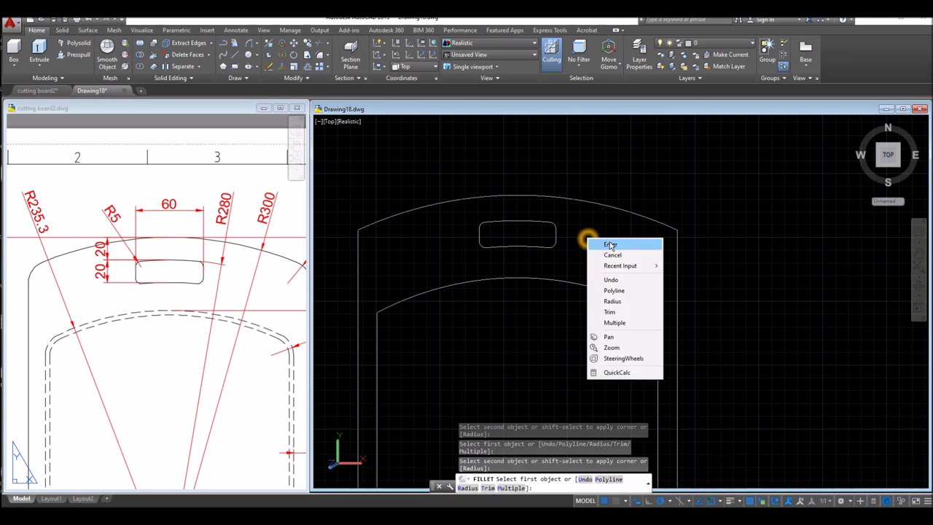
pyautogui.click(613, 243)
pyautogui.click(538, 222)
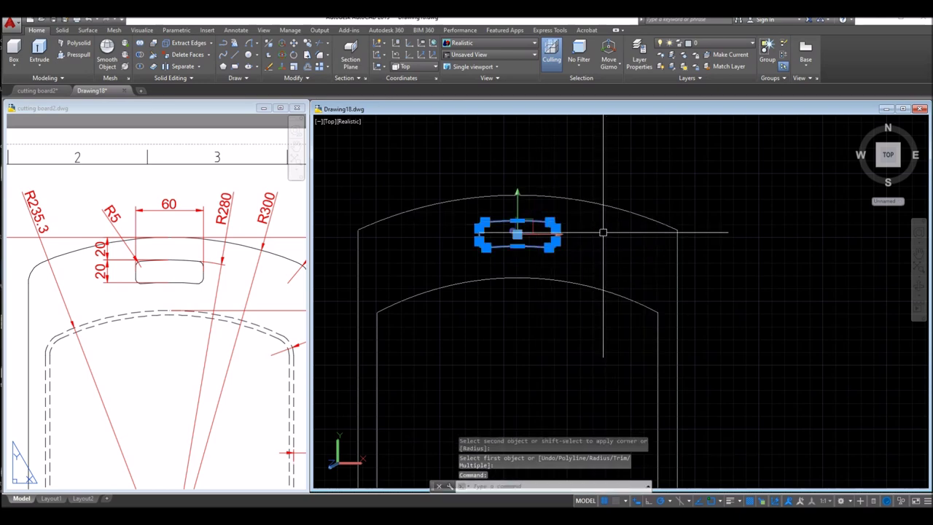
pyautogui.press('Escape')
# Step: Examine the corner radii of the inner and outer board outlines in the reference drawing against the modelled outlines
pyautogui.scroll(-3, 583, 233)
pyautogui.moveTo(576, 204); pyautogui.dragTo(570, 126, button='middle')
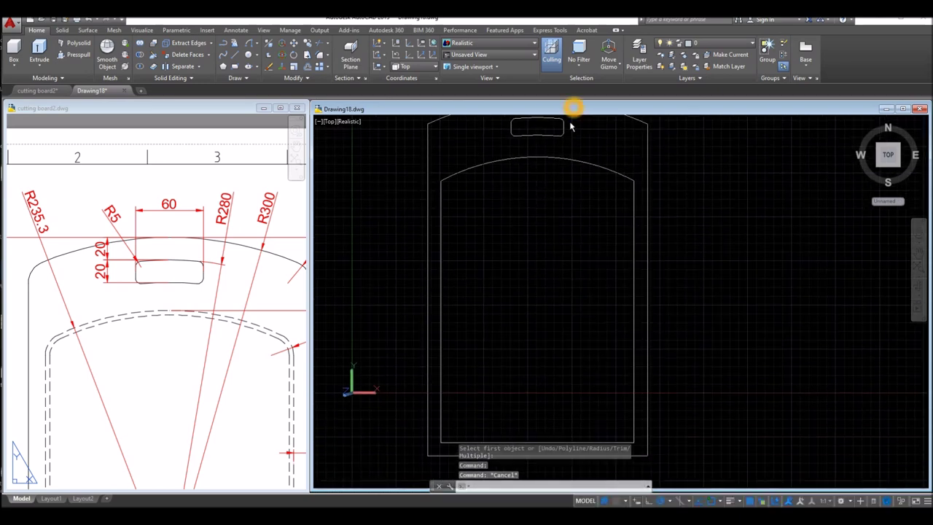
pyautogui.click(295, 311)
pyautogui.scroll(-3, 285, 299)
pyautogui.scroll(1, 279, 257)
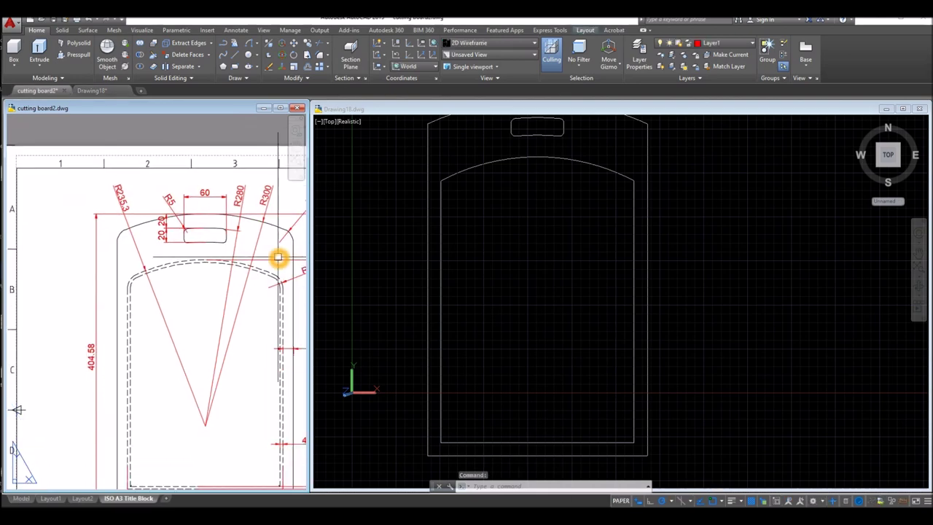
pyautogui.click(537, 221)
pyautogui.moveTo(489, 211); pyautogui.dragTo(485, 228, button='middle')
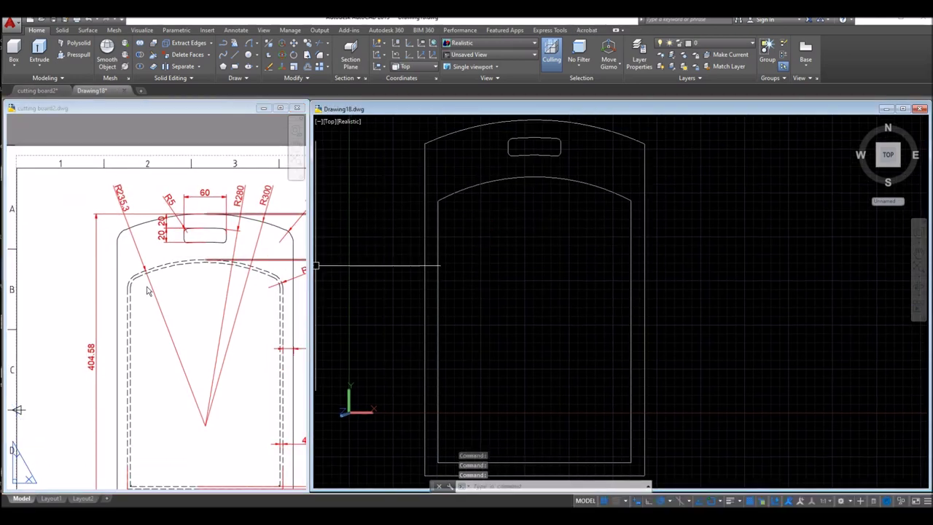
pyautogui.click(588, 264)
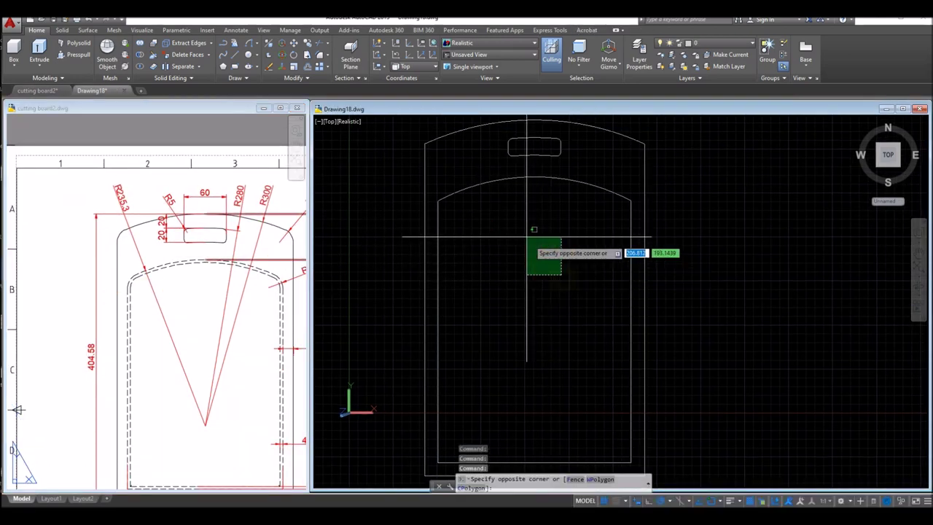
pyautogui.click(455, 193)
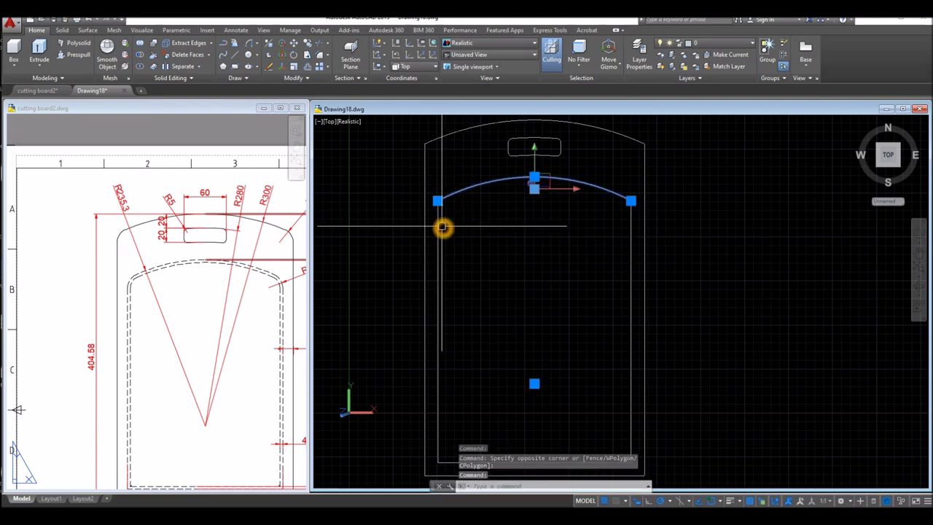
pyautogui.press('Escape')
pyautogui.click(179, 283)
pyautogui.moveTo(177, 271); pyautogui.dragTo(97, 275, button='middle')
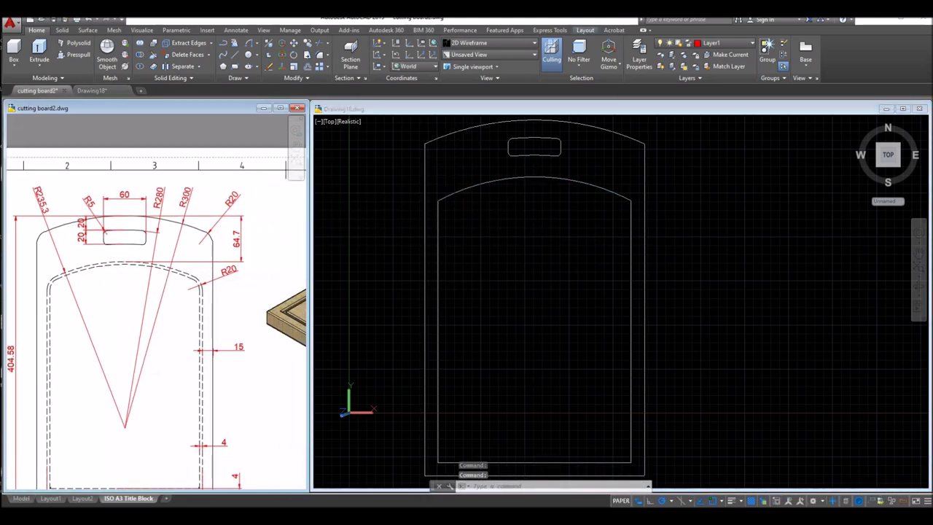
pyautogui.click(558, 271)
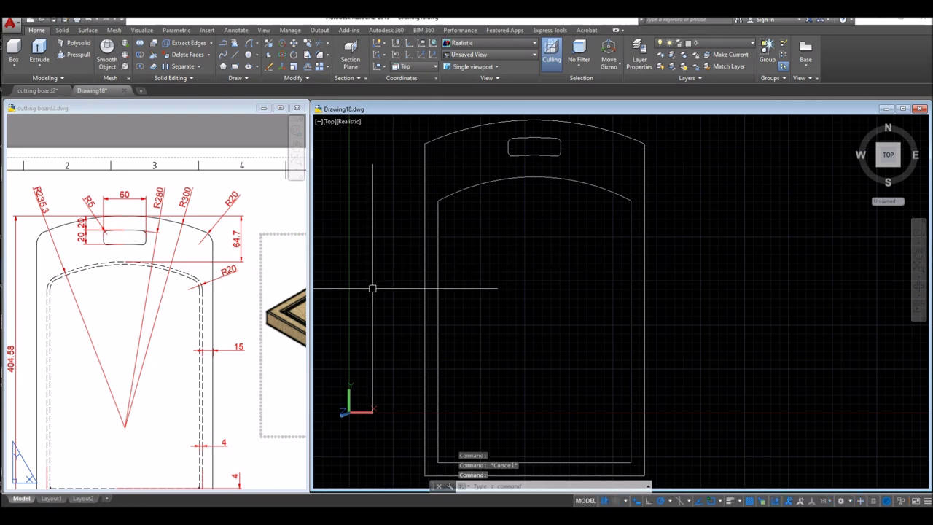
pyautogui.click(486, 249)
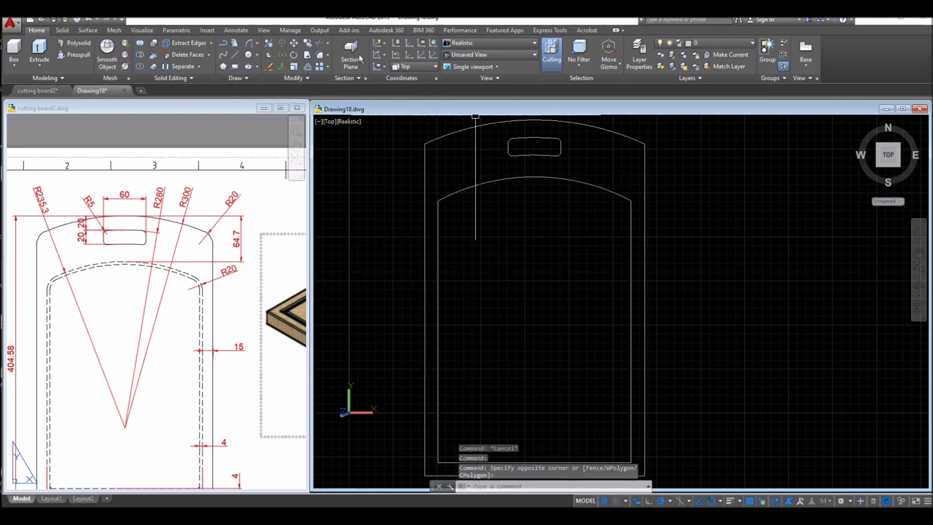
# Step: Set the Fillet radius to 20
pyautogui.click(326, 57)
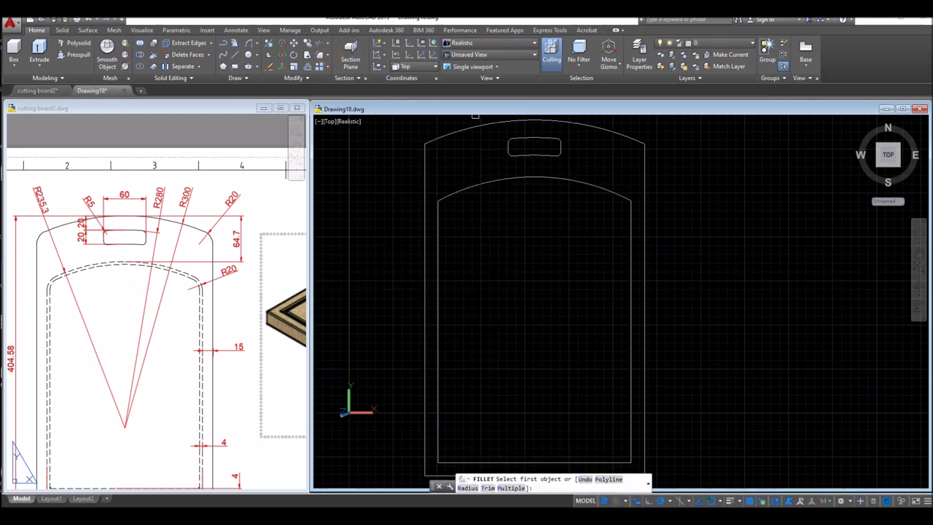
pyautogui.rightClick(524, 214)
pyautogui.click(551, 277)
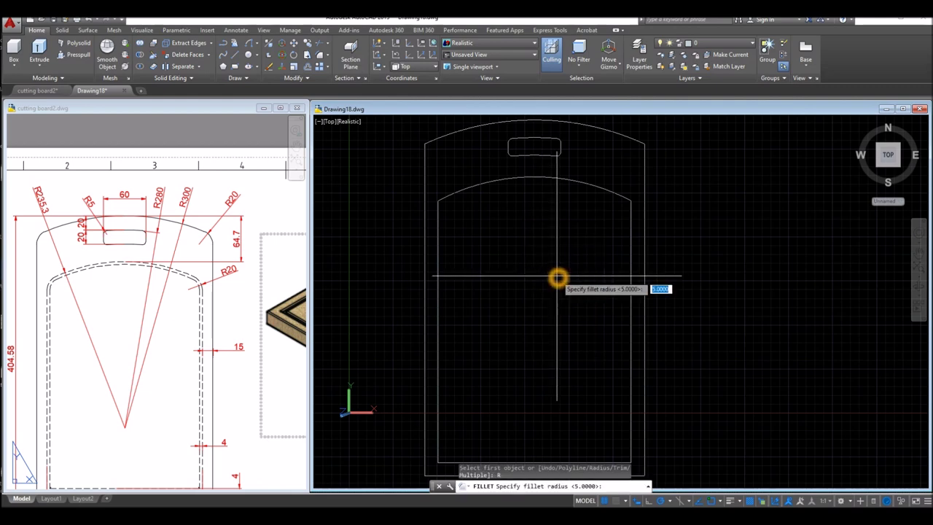
pyautogui.press('Return')
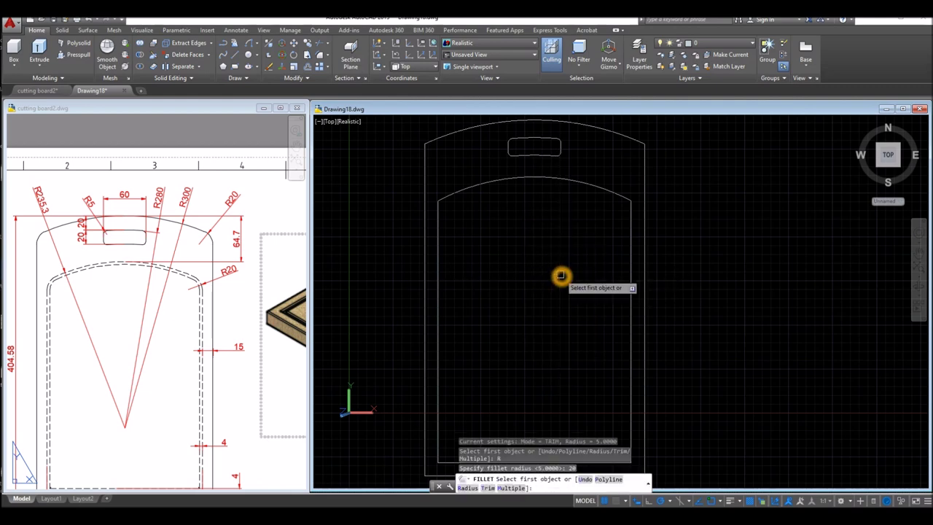
pyautogui.click(621, 200)
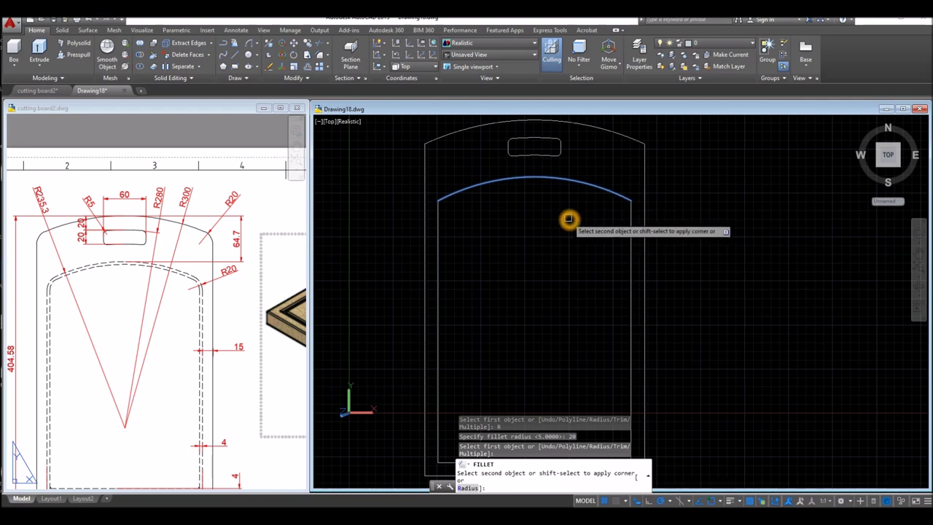
pyautogui.press('Escape')
# Step: Join the inner outline's top arc, two side lines and bottom line into a single polyline
pyautogui.scroll(-3, 568, 219)
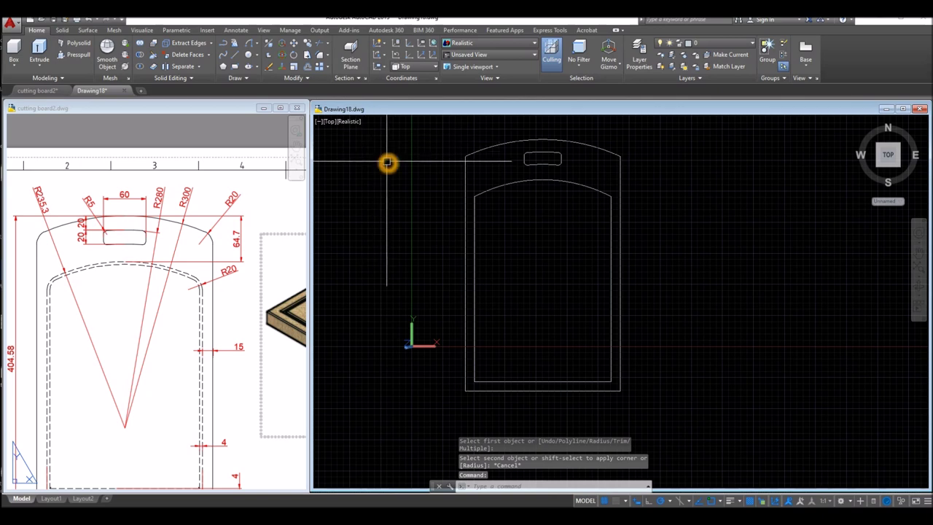
pyautogui.write('j')
pyautogui.press('Return')
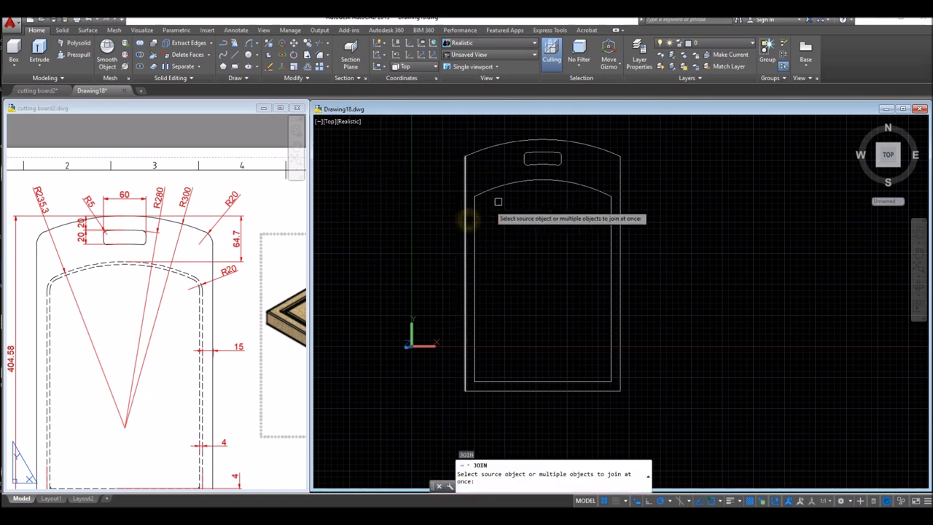
pyautogui.click(505, 187)
pyautogui.click(474, 222)
pyautogui.click(524, 381)
pyautogui.click(611, 302)
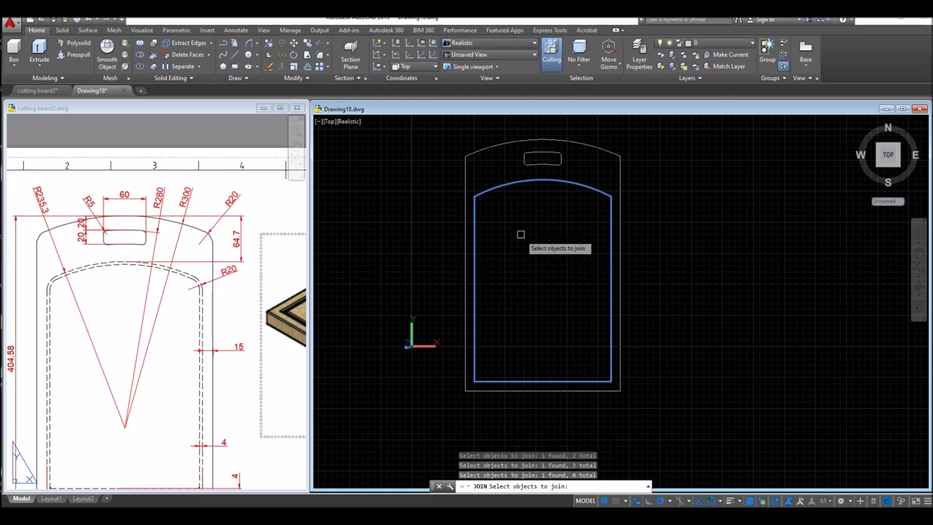
pyautogui.press('Return')
# Step: Fillet the inner outline's upper-right corner with radius 20
pyautogui.moveTo(521, 233); pyautogui.dragTo(468, 277, button='middle')
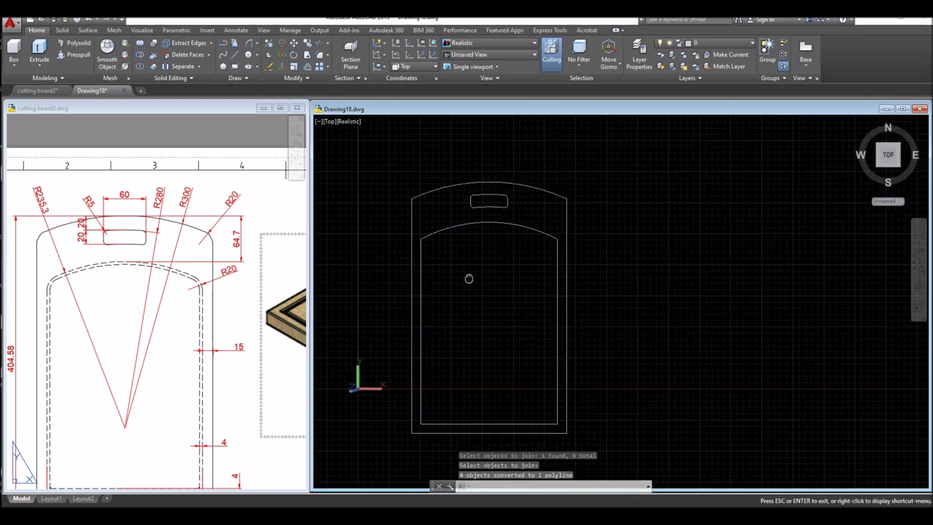
pyautogui.click(319, 56)
pyautogui.rightClick(611, 221)
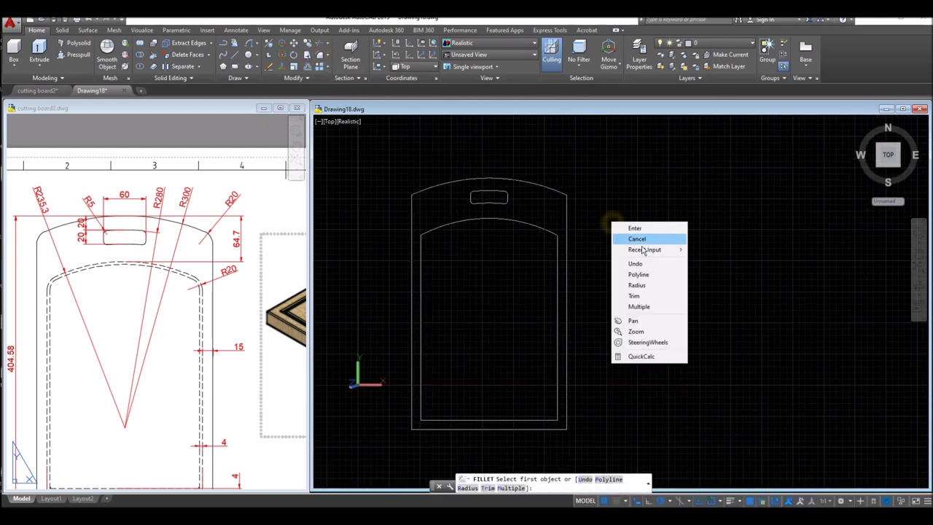
pyautogui.click(636, 285)
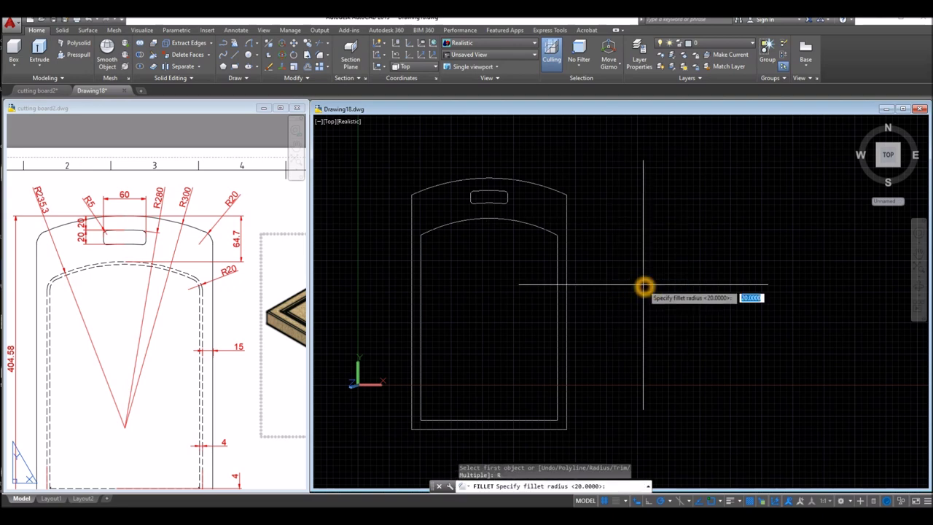
pyautogui.press('Return')
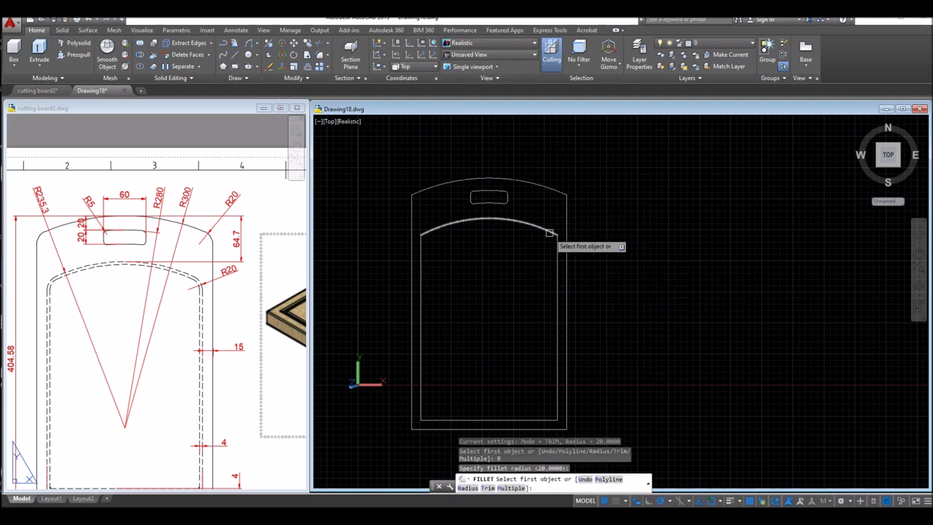
pyautogui.click(550, 232)
pyautogui.click(559, 248)
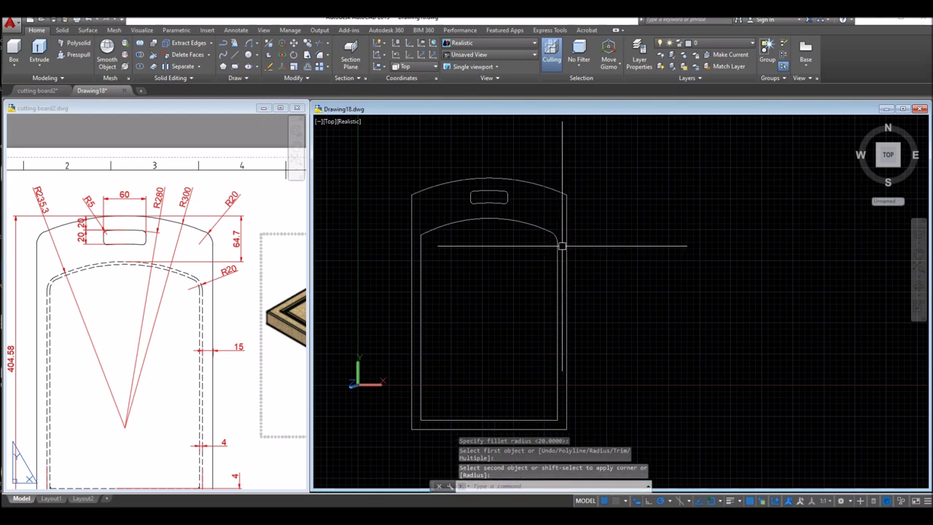
# Step: Start another Fillet with the Multiple option and move the command line slightly higher
pyautogui.rightClick(589, 232)
pyautogui.click(604, 236)
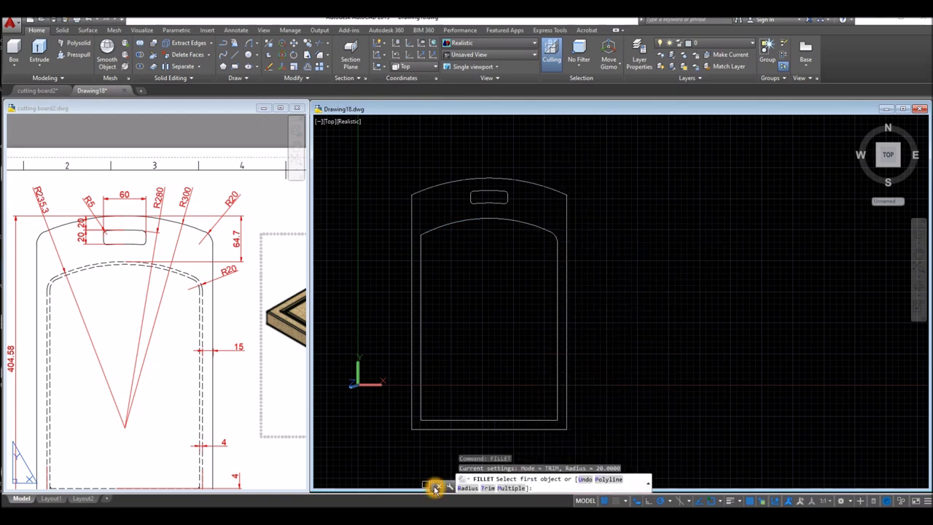
pyautogui.moveTo(435, 489); pyautogui.dragTo(454, 465)
pyautogui.click(530, 464)
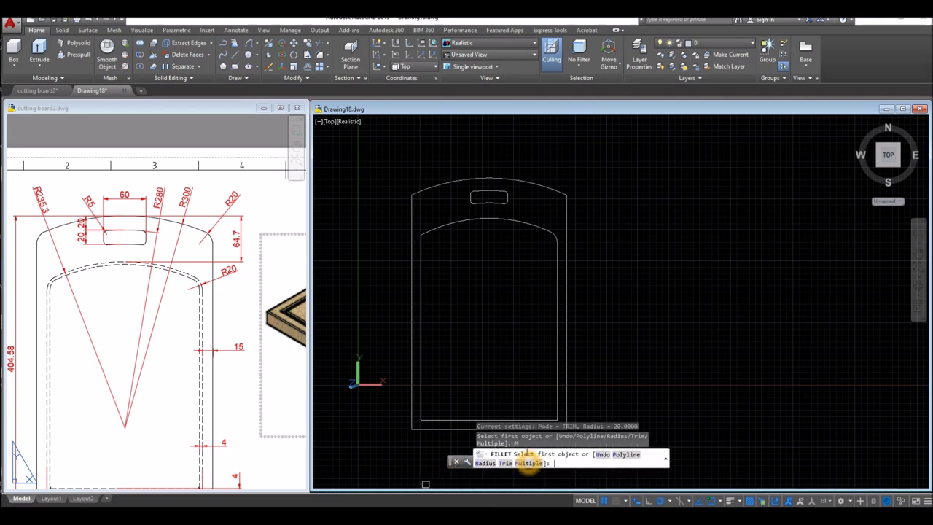
# Step: Try to fillet the inner outline's upper-left corner starting from its side line, and undo that fillet
pyautogui.click(421, 249)
pyautogui.click(432, 233)
pyautogui.click(431, 233)
pyautogui.click(436, 241)
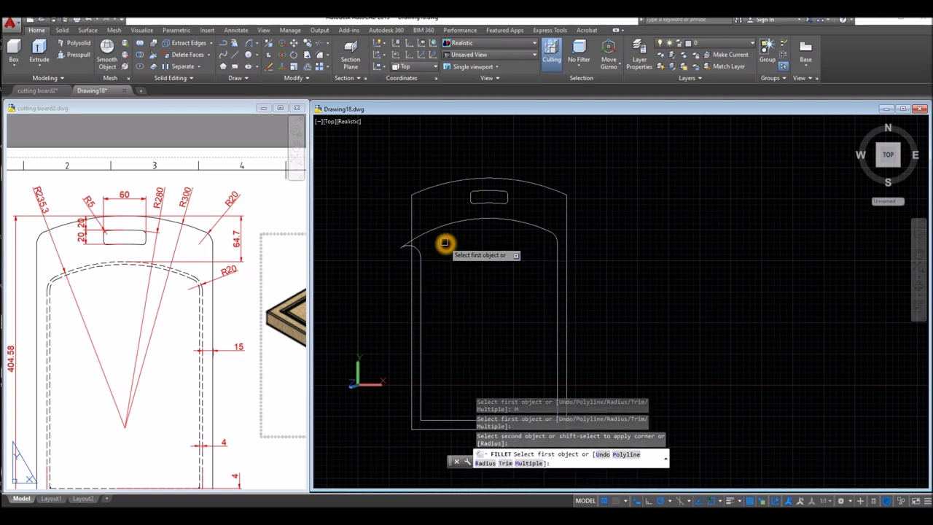
pyautogui.write('u')
pyautogui.press('Return')
# Step: Fillet the inner outline's upper-left corner and both lower corners with radius 20
pyautogui.click(437, 227)
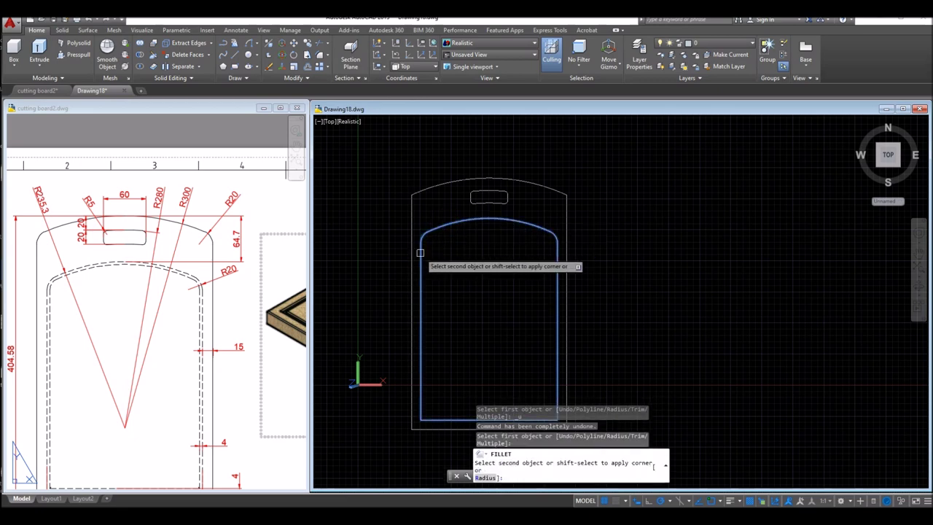
pyautogui.click(419, 253)
pyautogui.moveTo(449, 269); pyautogui.dragTo(430, 223, button='middle')
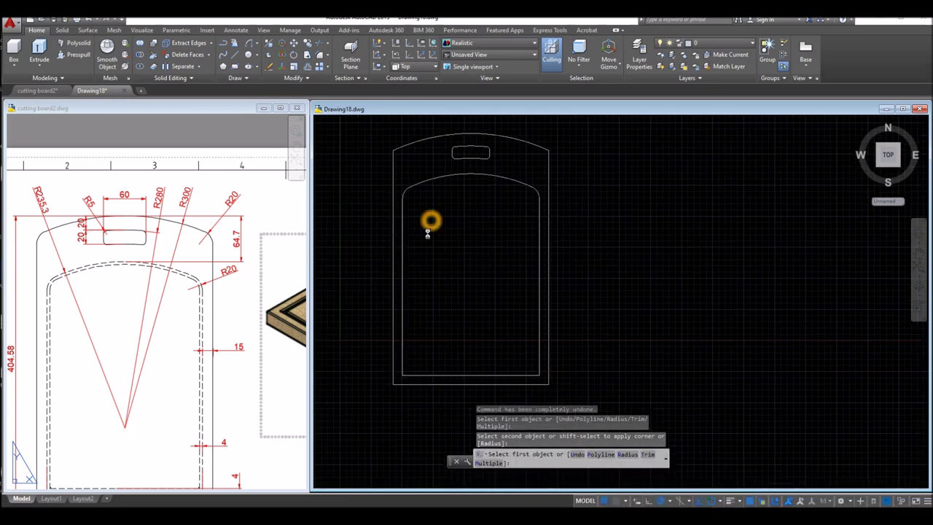
pyautogui.click(406, 357)
pyautogui.click(419, 375)
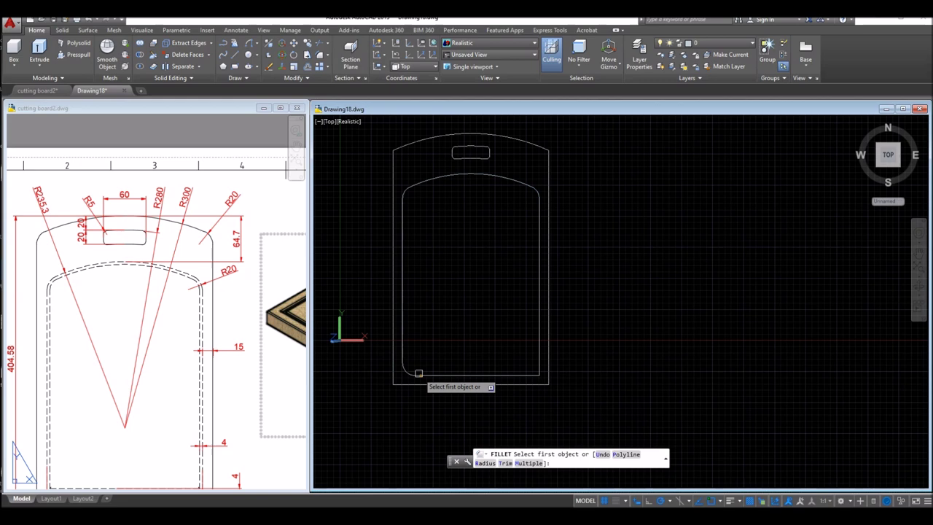
pyautogui.click(513, 375)
pyautogui.click(537, 360)
pyautogui.rightClick(572, 232)
pyautogui.click(590, 235)
pyautogui.click(522, 188)
pyautogui.click(518, 181)
pyautogui.press('Escape')
pyautogui.moveTo(554, 175); pyautogui.dragTo(558, 194, button='middle')
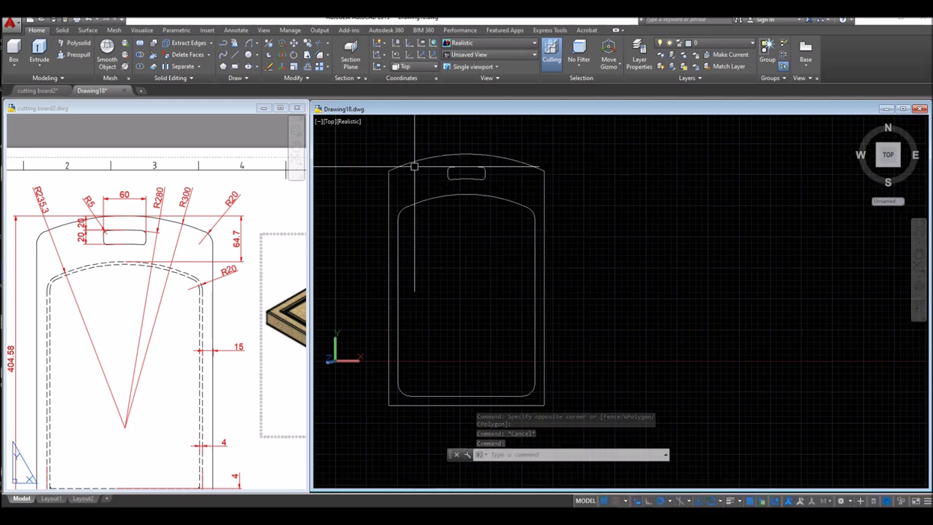
pyautogui.click(321, 56)
pyautogui.press('Escape')
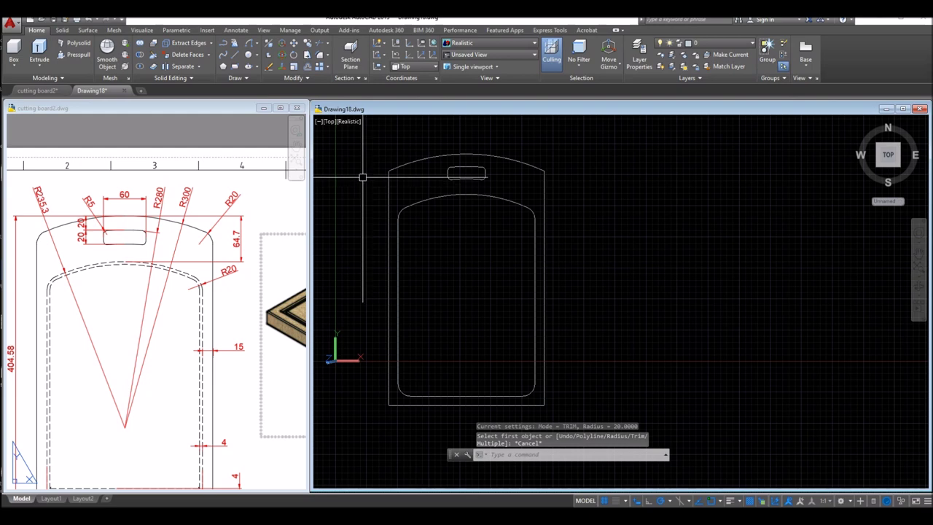
pyautogui.click(319, 59)
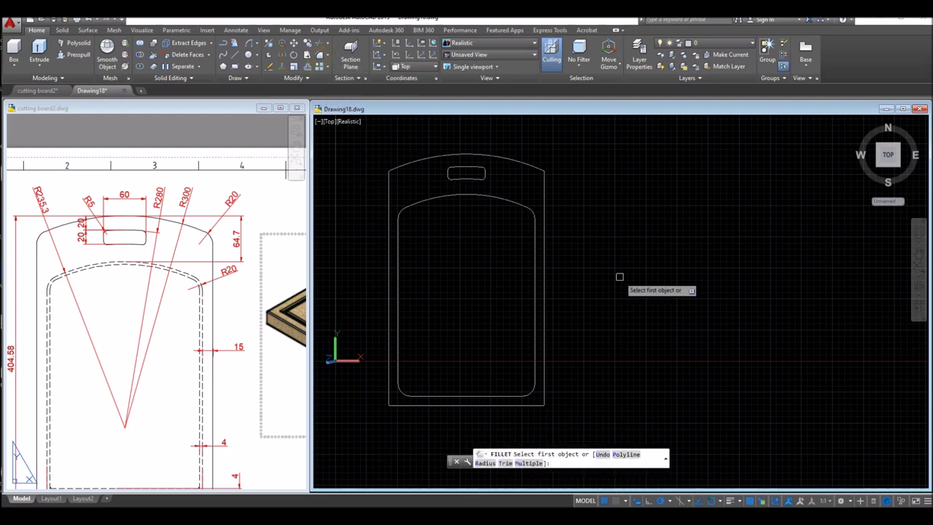
pyautogui.press('Escape')
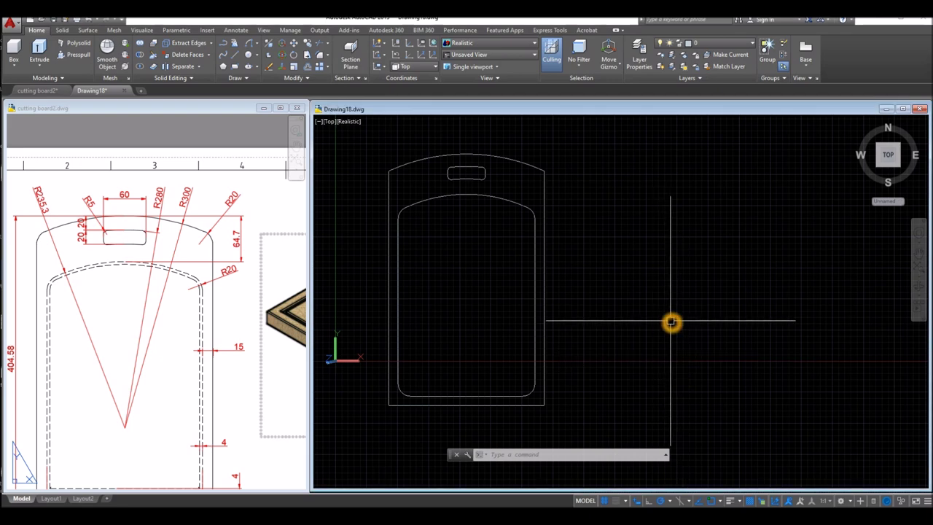
# Step: Join the outer outline's top arc, two side lines and bottom line into a single polyline
pyautogui.press('Return')
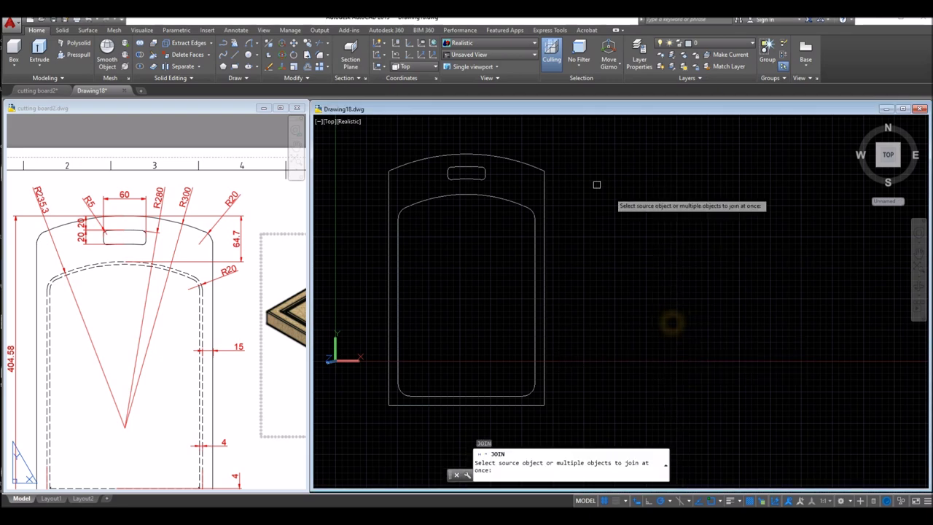
pyautogui.click(538, 176)
pyautogui.click(543, 181)
pyautogui.click(532, 405)
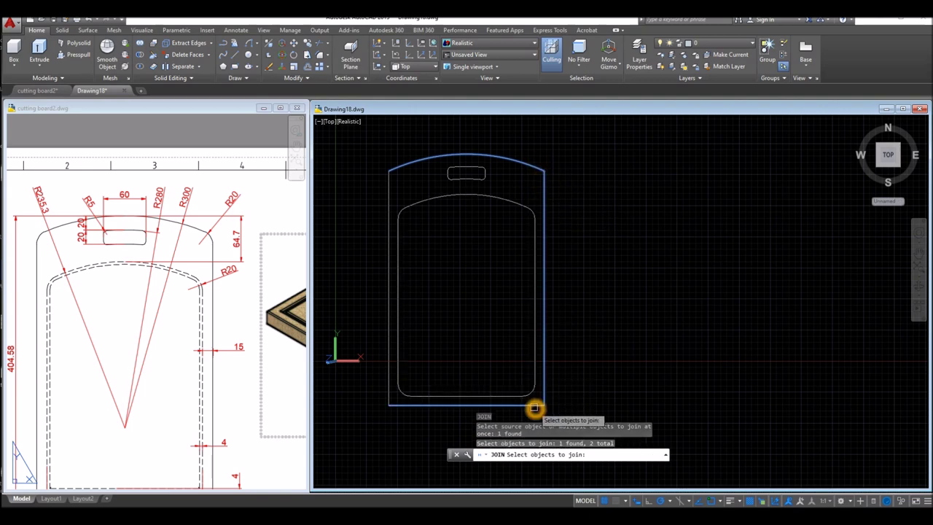
pyautogui.click(387, 370)
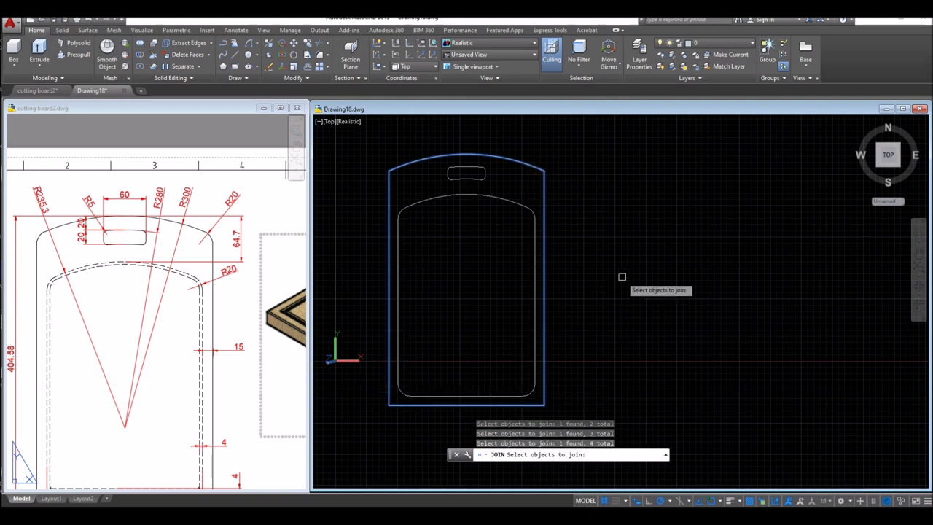
pyautogui.press('Return')
# Step: Check by selection whether the inner outline, the slot and the outer outline are each a single object
pyautogui.click(518, 210)
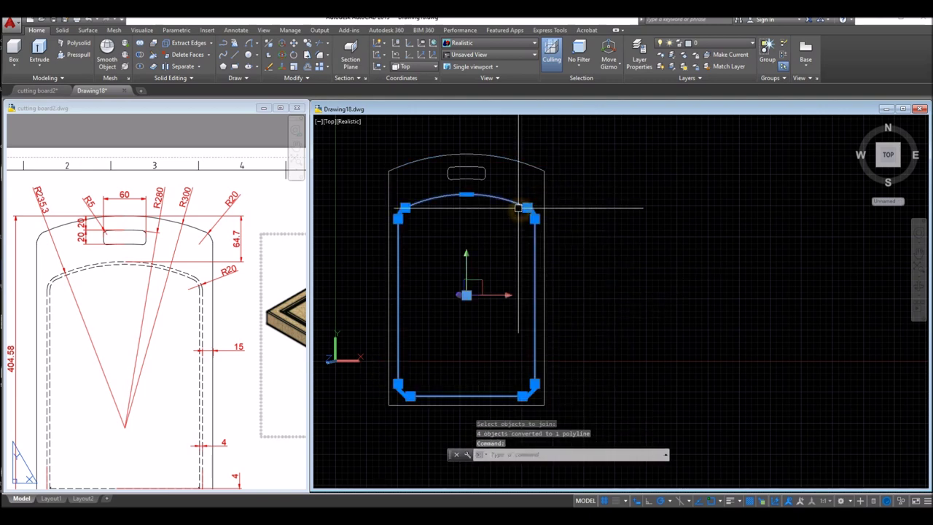
pyautogui.click(484, 174)
pyautogui.press('Escape')
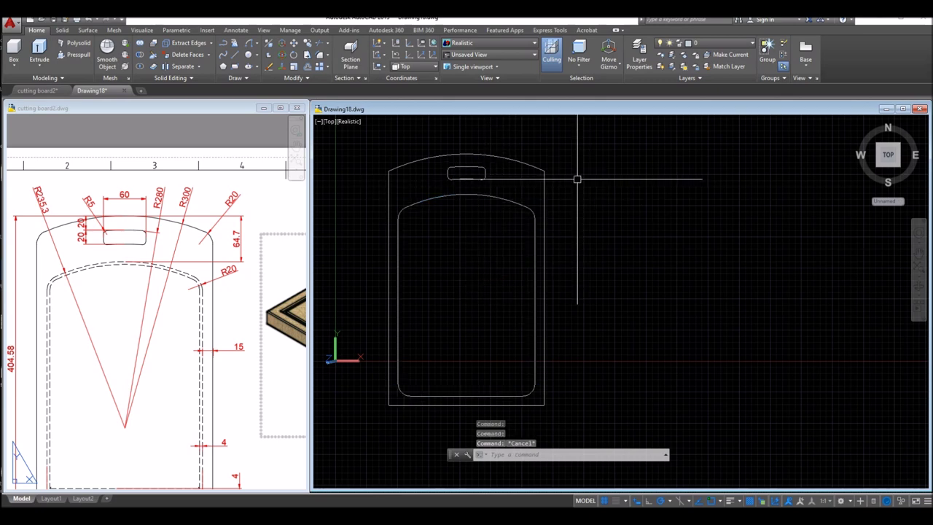
pyautogui.click(544, 188)
pyautogui.press('Escape')
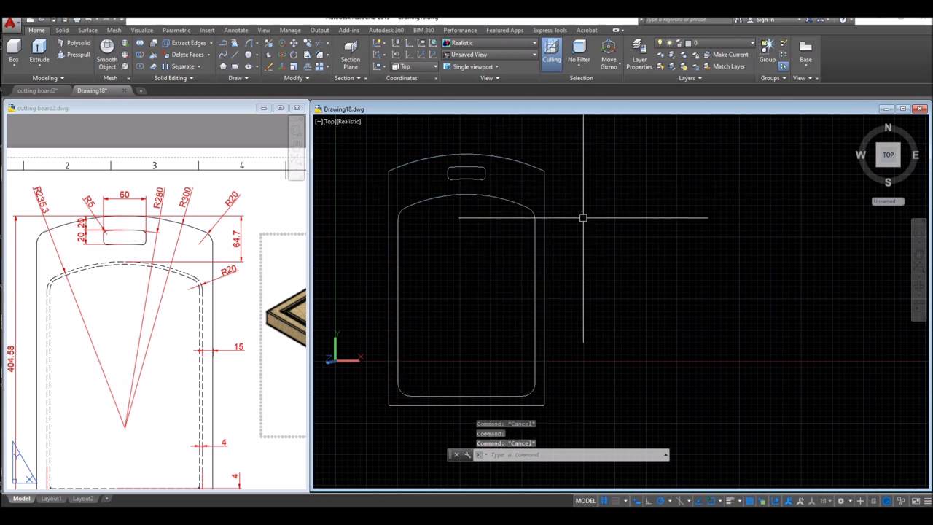
# Step: Switch the new drawing's view to SW Isometric
pyautogui.click(330, 122)
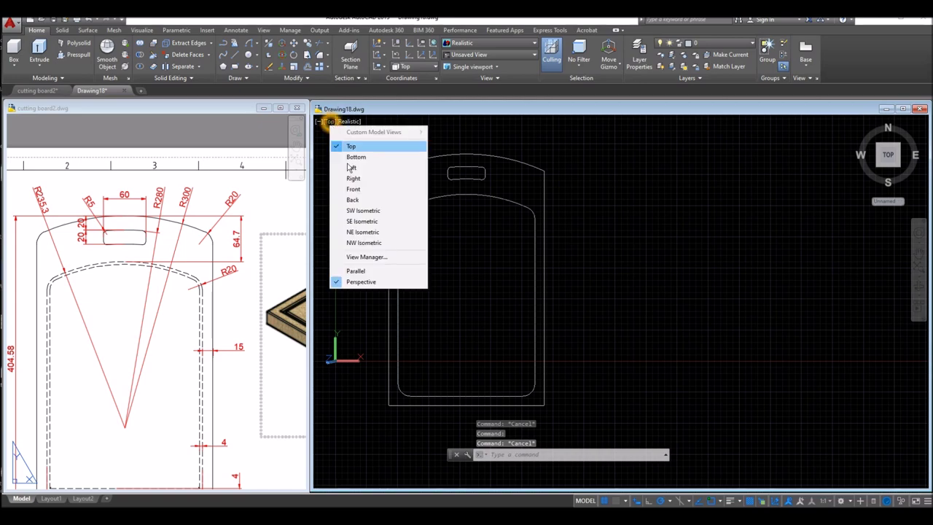
pyautogui.click(355, 206)
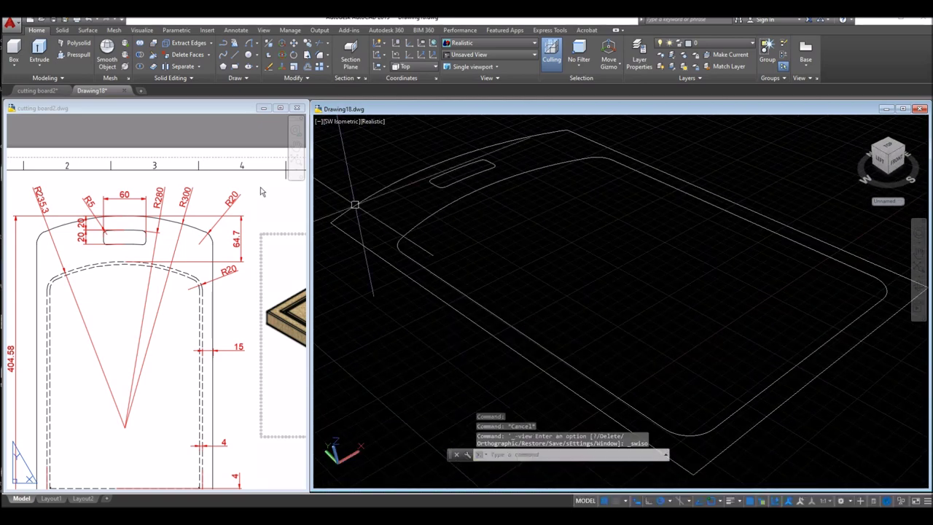
pyautogui.click(299, 169)
pyautogui.click(383, 316)
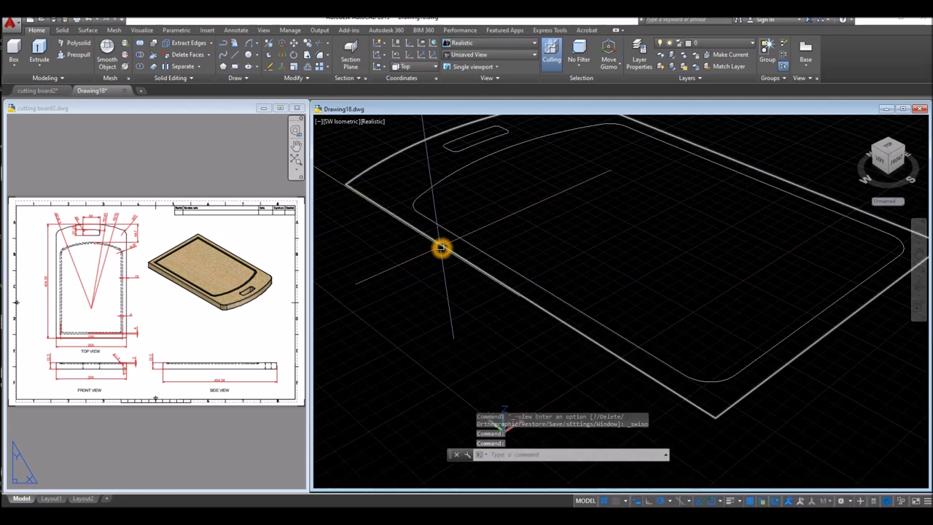
# Step: Examine the board's thickness dimension in the reference drawing's front view
pyautogui.click(443, 245)
pyautogui.click(167, 412)
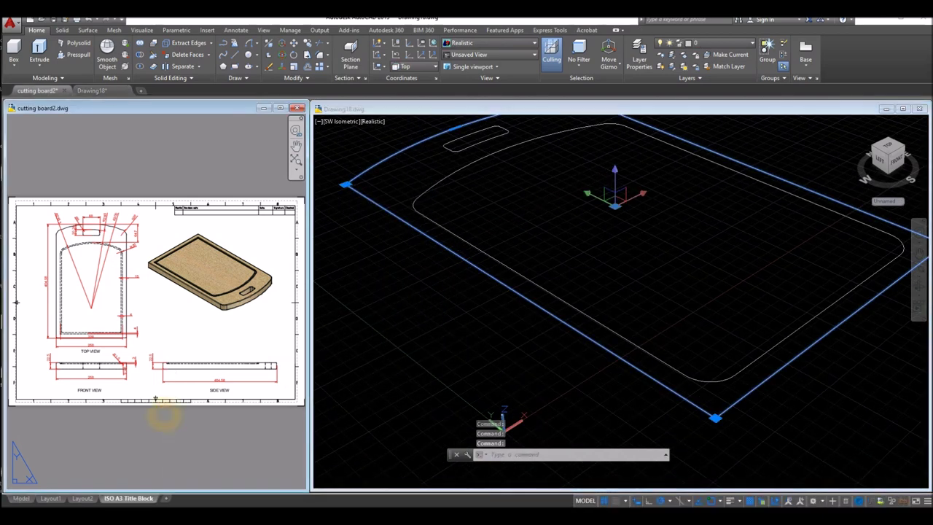
pyautogui.scroll(4, 47, 375)
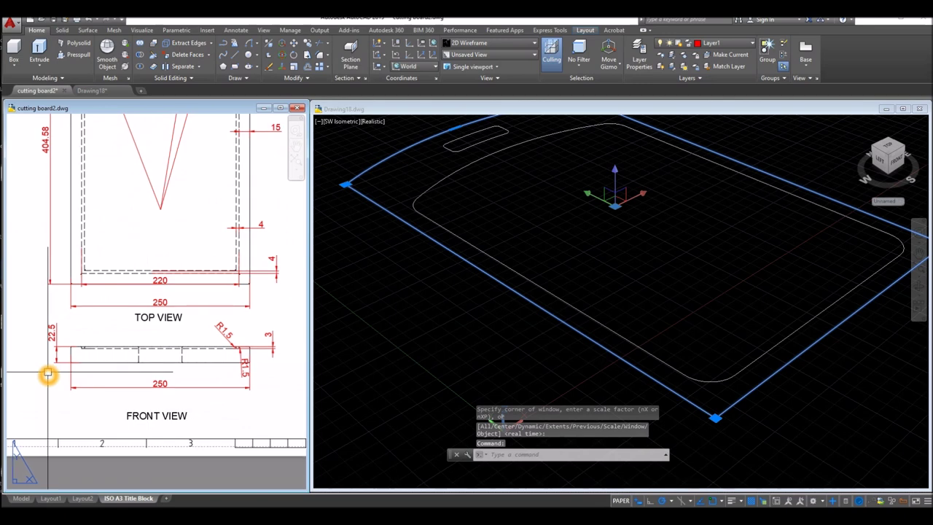
pyautogui.click(69, 355)
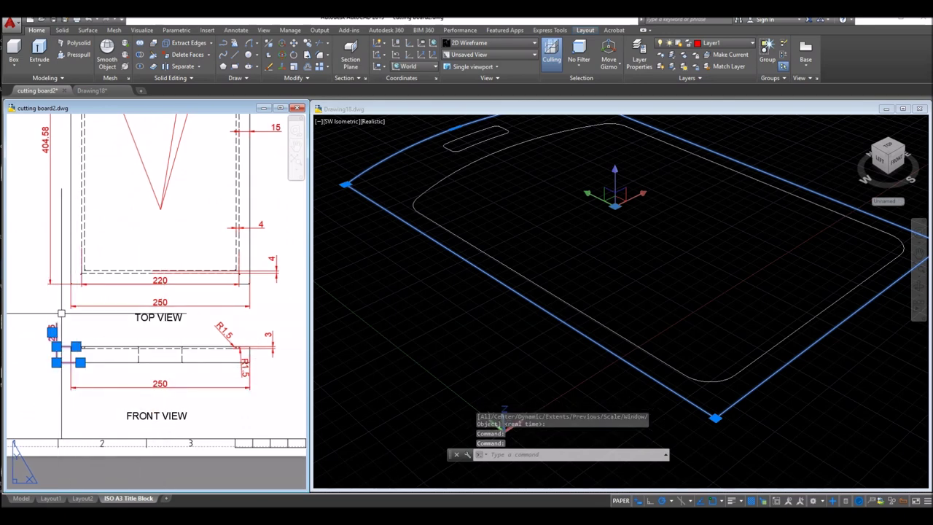
pyautogui.press('Escape')
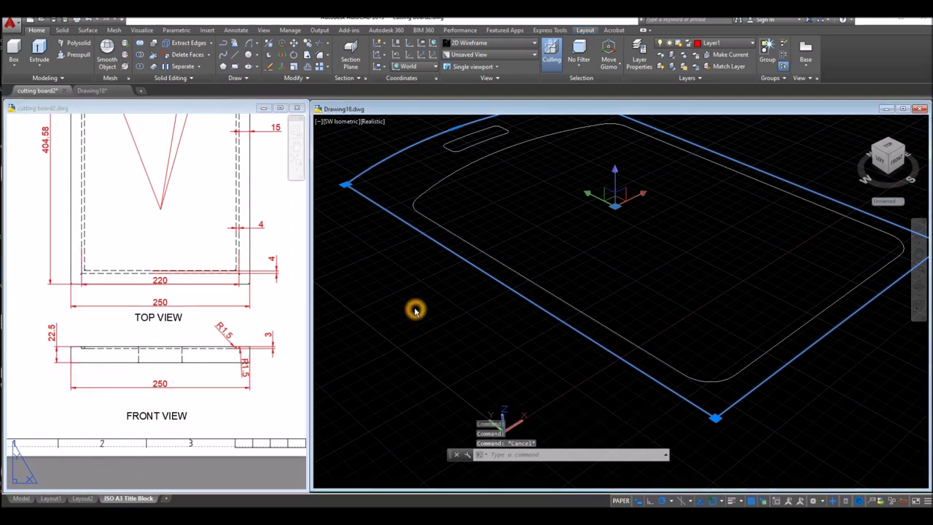
pyautogui.click(416, 306)
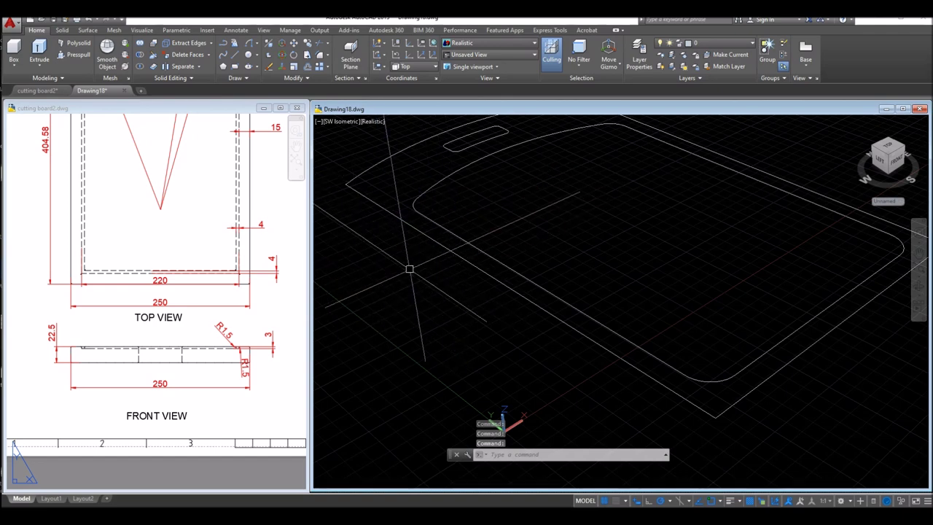
# Step: Extrude the outer outline downward by 22.5 as a solid and turn off the grid display
pyautogui.click(40, 69)
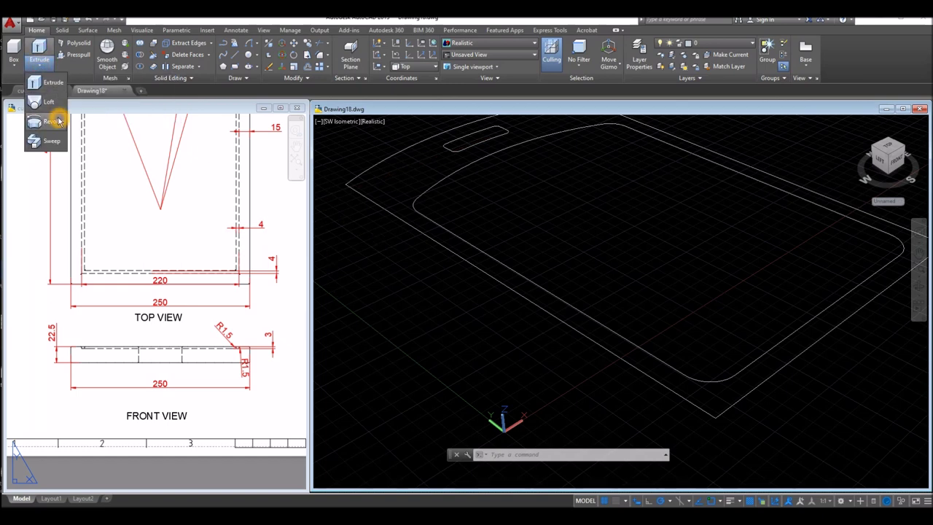
pyautogui.click(48, 84)
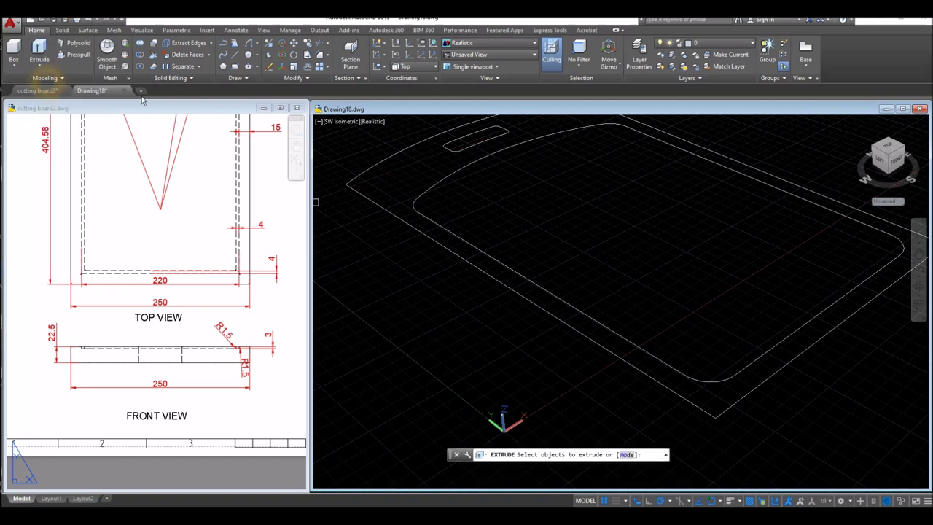
pyautogui.click(378, 206)
pyautogui.rightClick(377, 224)
pyautogui.click(400, 230)
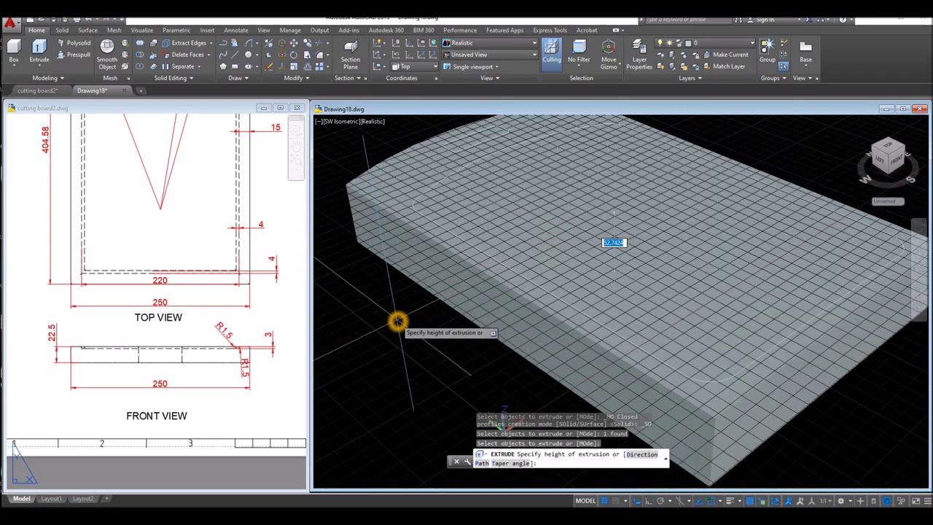
pyautogui.write('22.5')
pyautogui.press('Return')
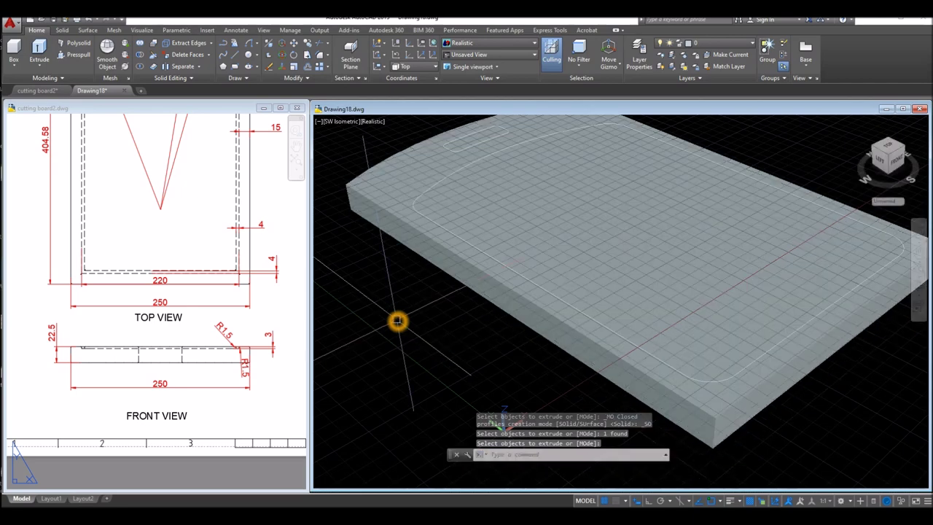
pyautogui.click(605, 501)
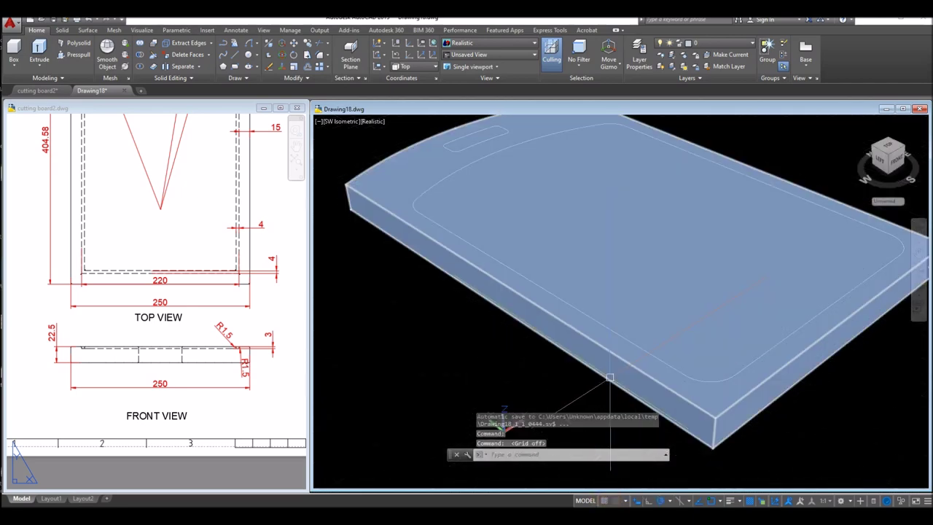
pyautogui.scroll(-2, 611, 378)
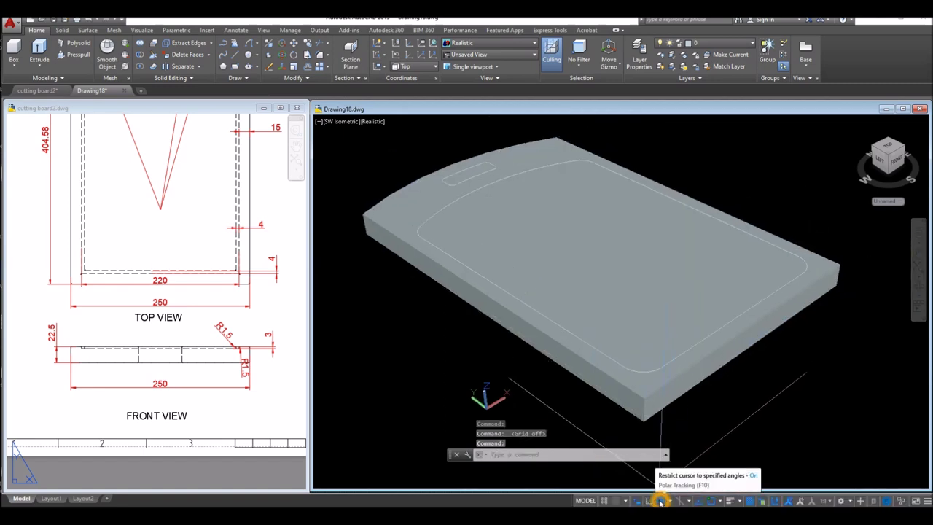
pyautogui.click(711, 501)
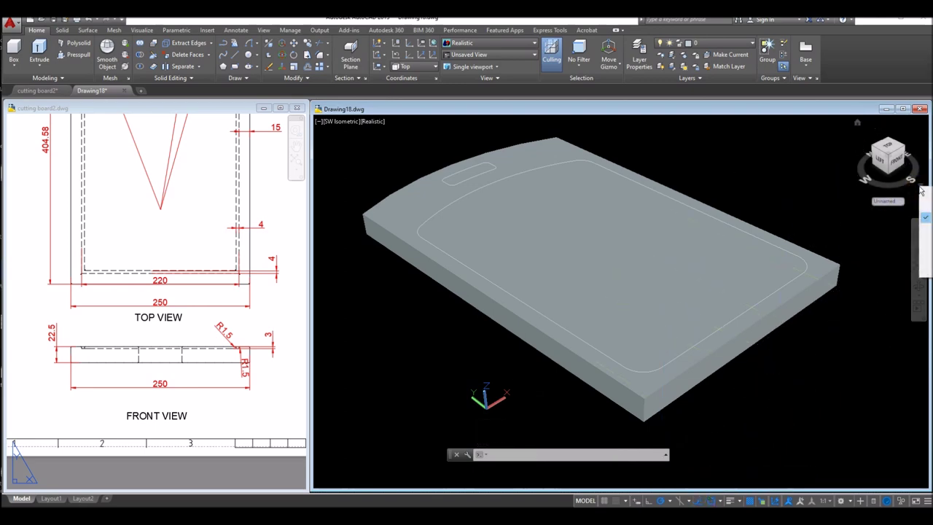
pyautogui.scroll(2, 541, 275)
pyautogui.scroll(-4, 488, 287)
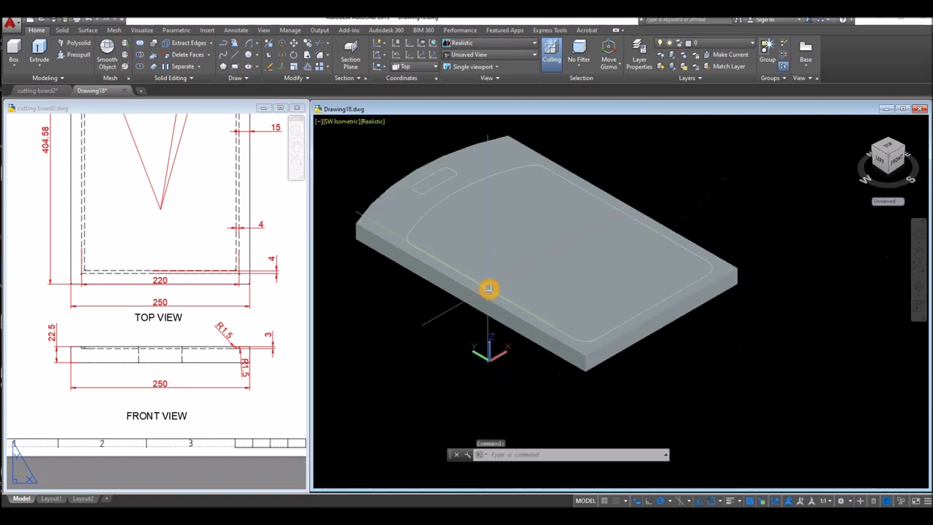
pyautogui.moveTo(488, 287); pyautogui.dragTo(486, 319, button='middle')
pyautogui.click(365, 280)
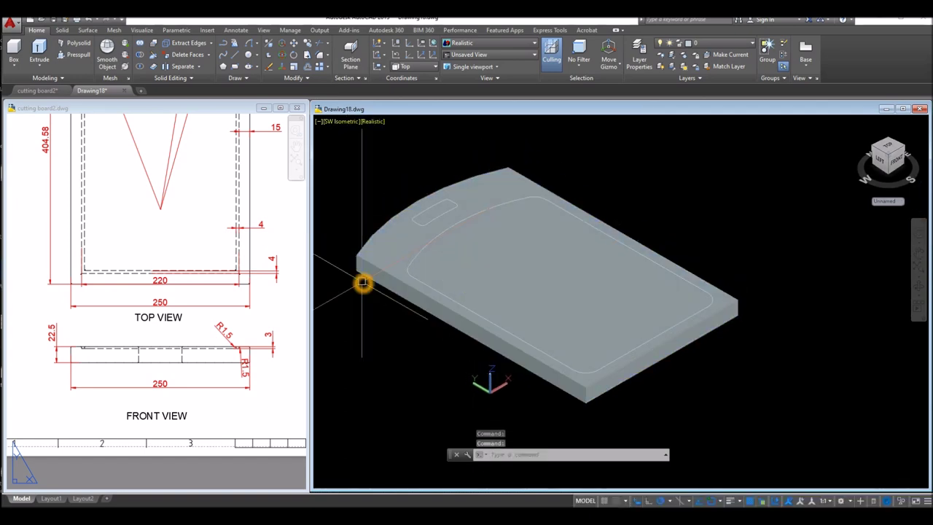
pyautogui.click(233, 251)
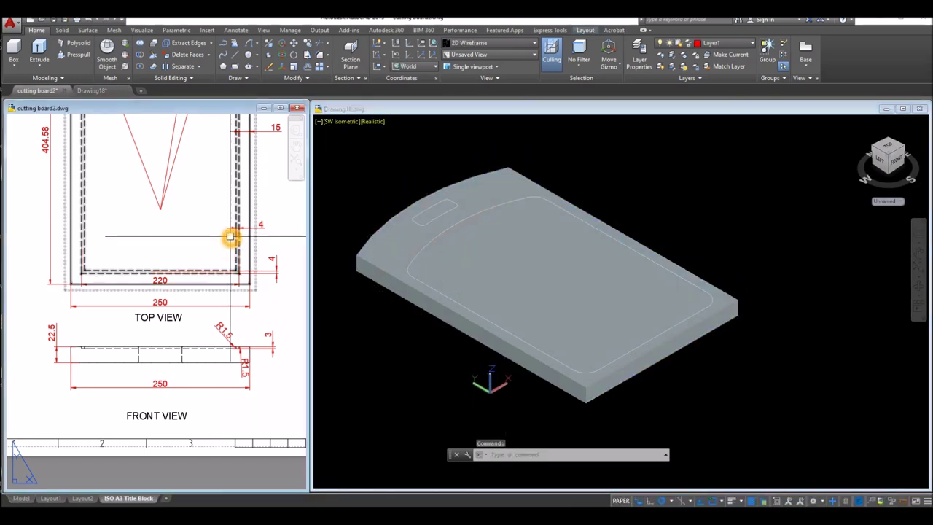
# Step: Set the new drawing's view to Top and its visual style to Wireframe
pyautogui.click(350, 120)
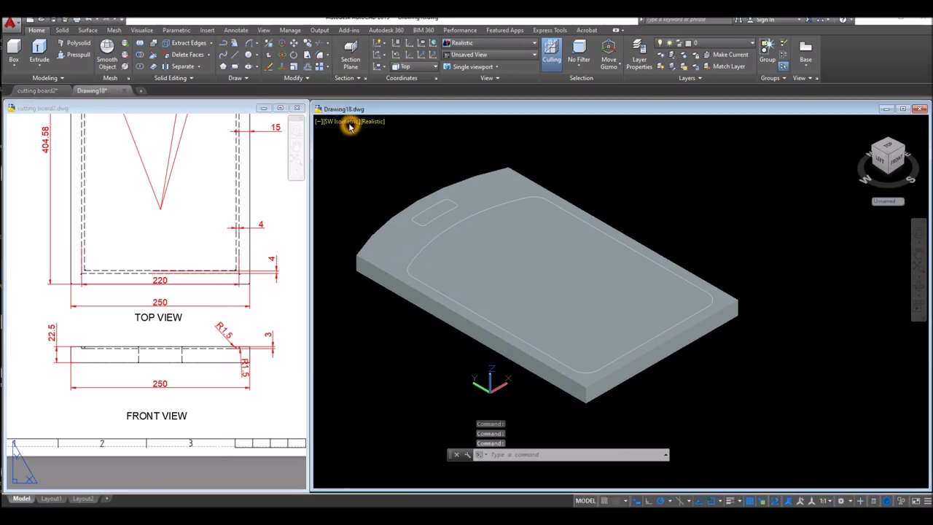
pyautogui.click(352, 122)
pyautogui.click(374, 147)
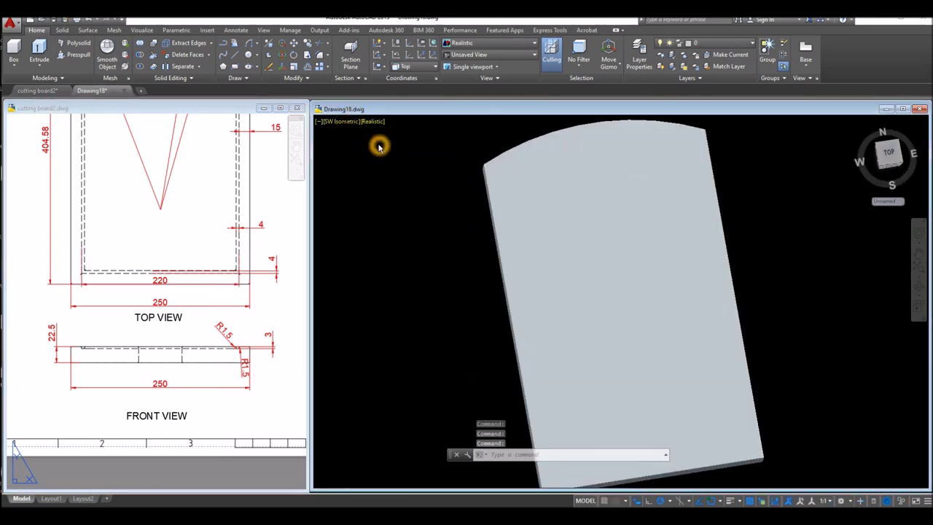
pyautogui.click(356, 127)
pyautogui.click(395, 232)
pyautogui.scroll(-3, 458, 240)
pyautogui.click(485, 202)
# Step: Check the groove width in the reference drawing's top view and offset the board's inner outline inward by 4
pyautogui.click(257, 212)
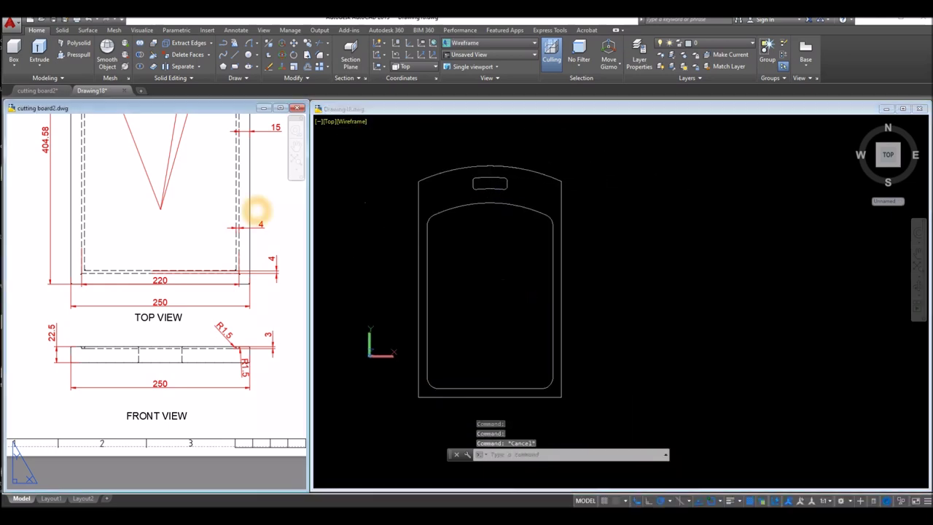
pyautogui.scroll(-5, 256, 223)
pyautogui.scroll(5, 254, 328)
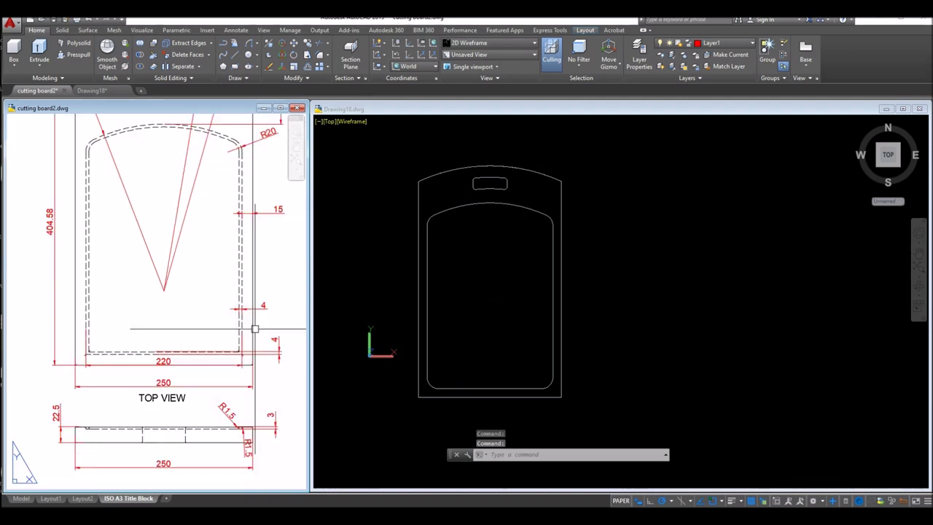
pyautogui.scroll(2, 254, 329)
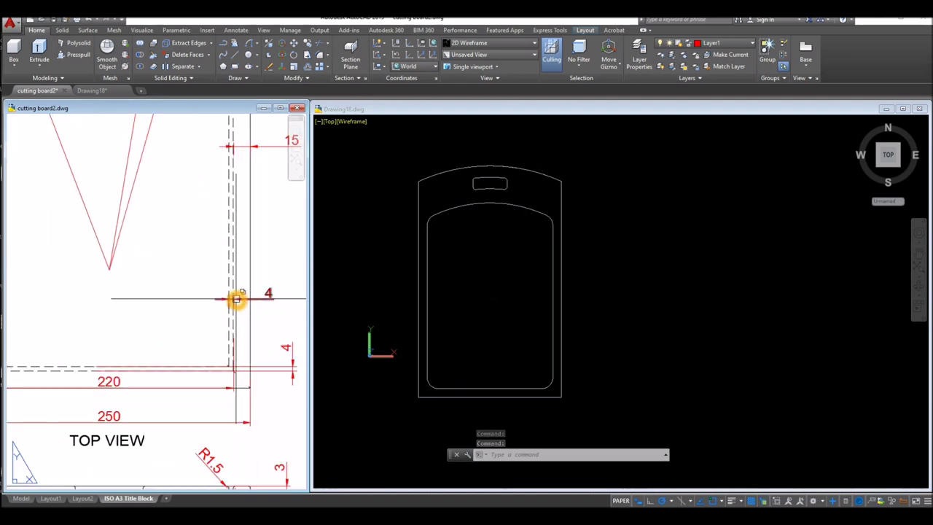
pyautogui.scroll(2, 228, 300)
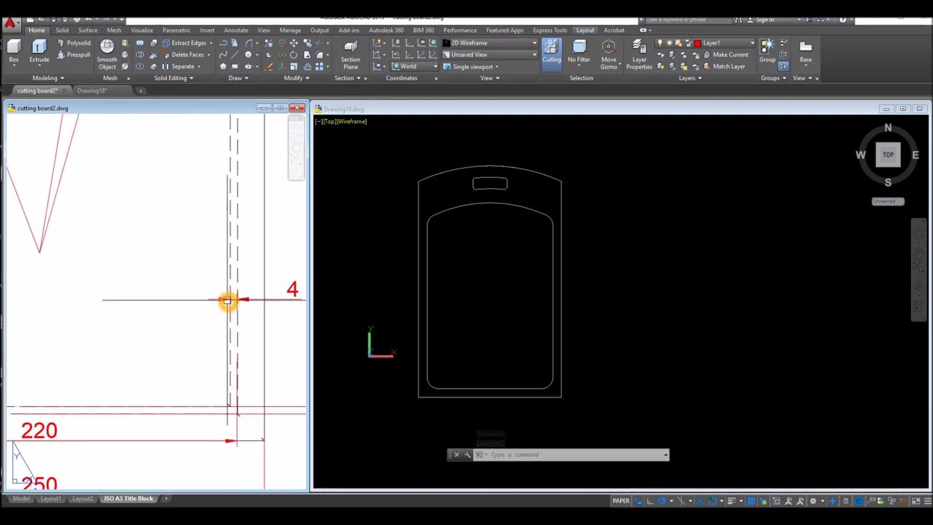
pyautogui.click(488, 298)
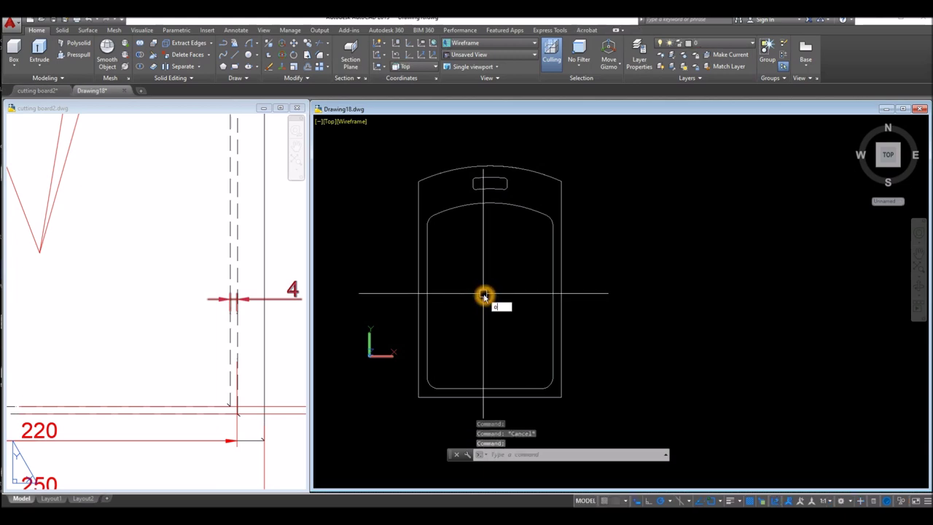
pyautogui.write('o')
pyautogui.press('Return')
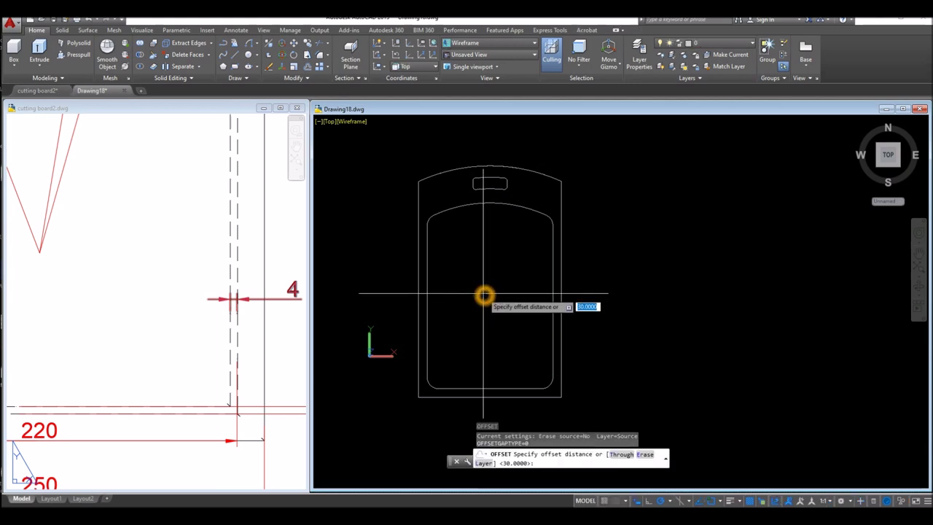
pyautogui.press('Return')
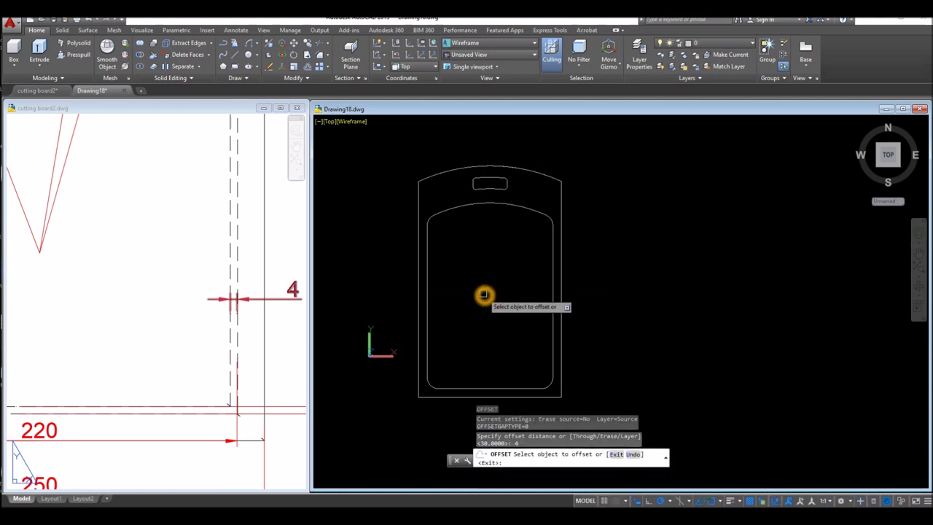
pyautogui.click(548, 301)
pyautogui.click(529, 302)
pyautogui.rightClick(596, 258)
pyautogui.click(608, 263)
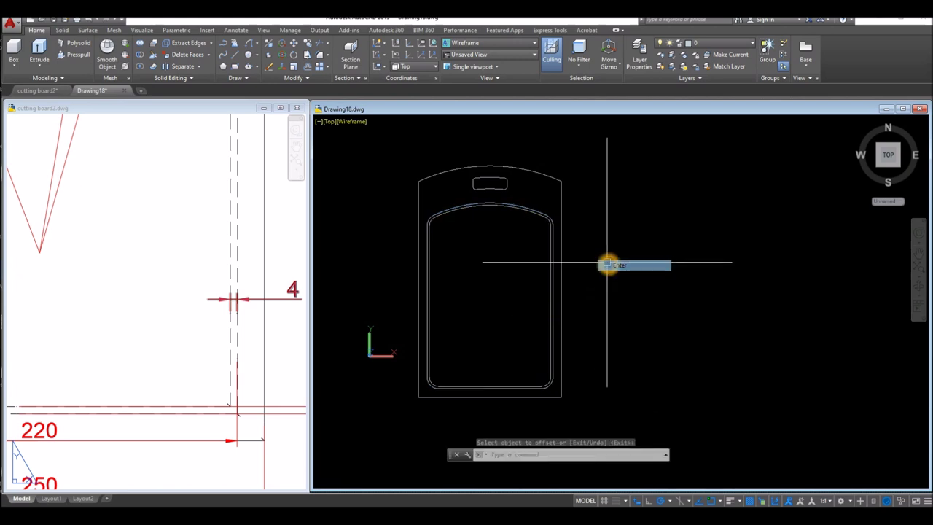
# Step: Switch the new drawing to the SW Isometric view with the Shaded with edges visual style
pyautogui.click(331, 123)
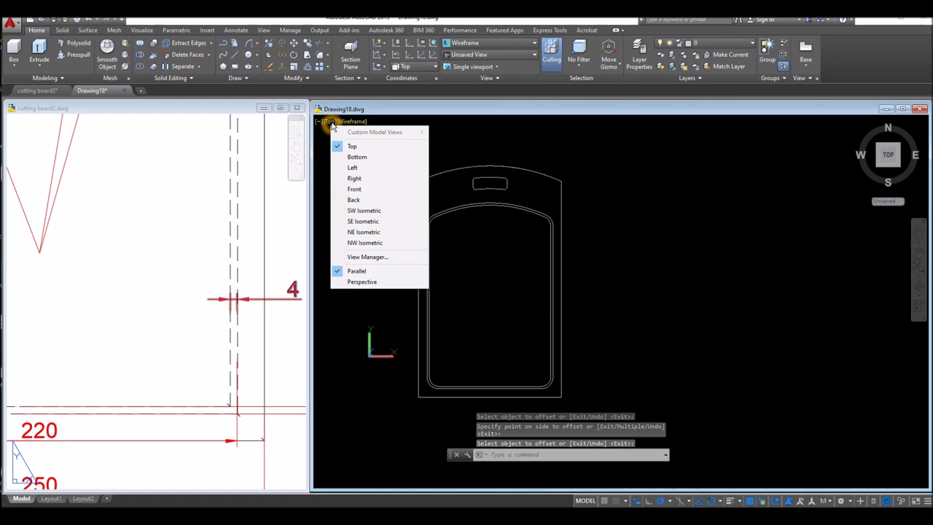
pyautogui.click(368, 210)
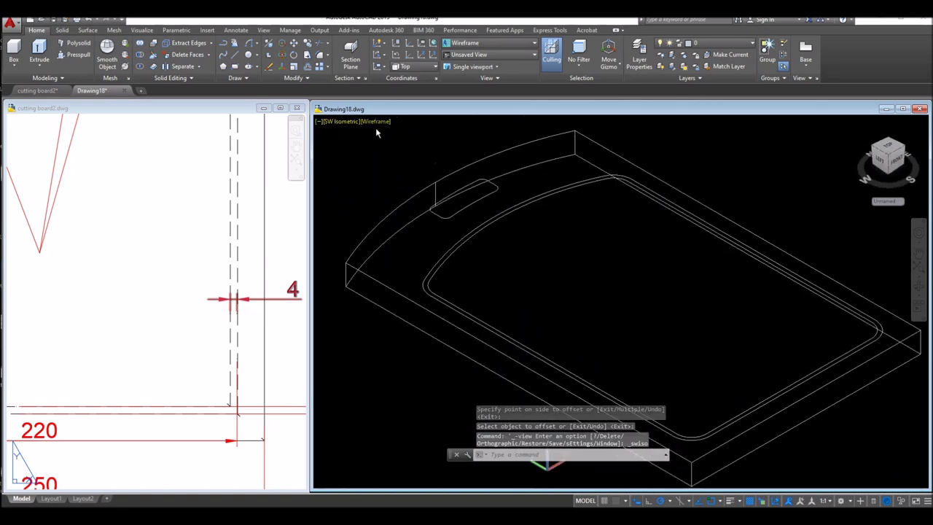
pyautogui.click(377, 124)
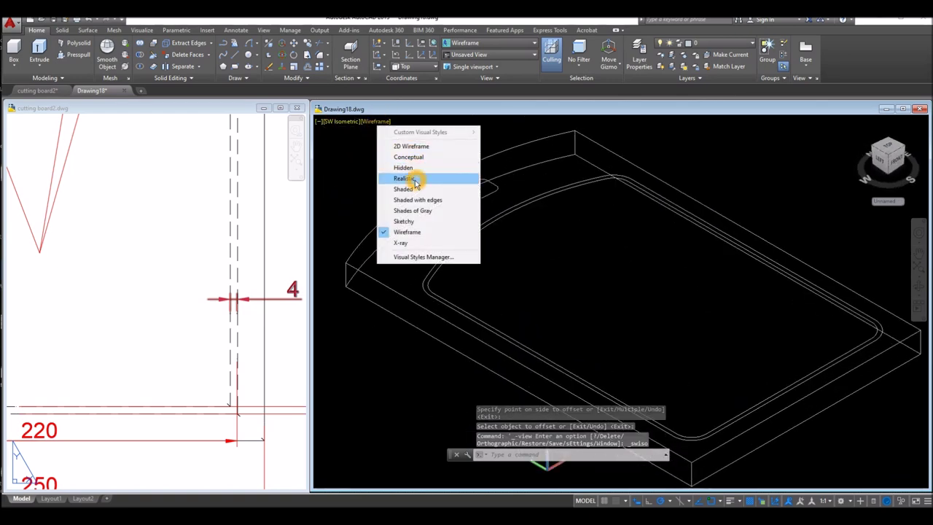
pyautogui.click(417, 200)
pyautogui.scroll(-3, 488, 197)
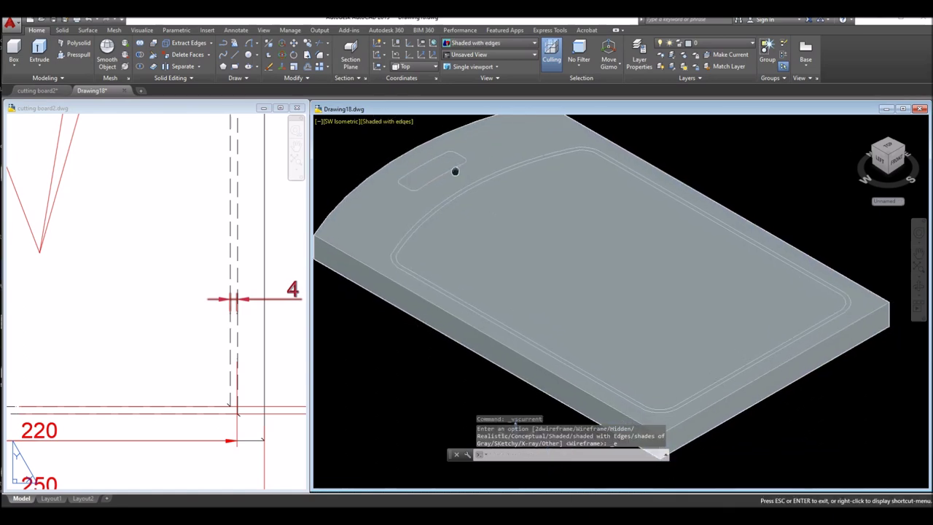
# Step: Check the handle slot in the reference's top view and cut it through the full board thickness with Presspull
pyautogui.click(229, 229)
pyautogui.scroll(-5, 218, 226)
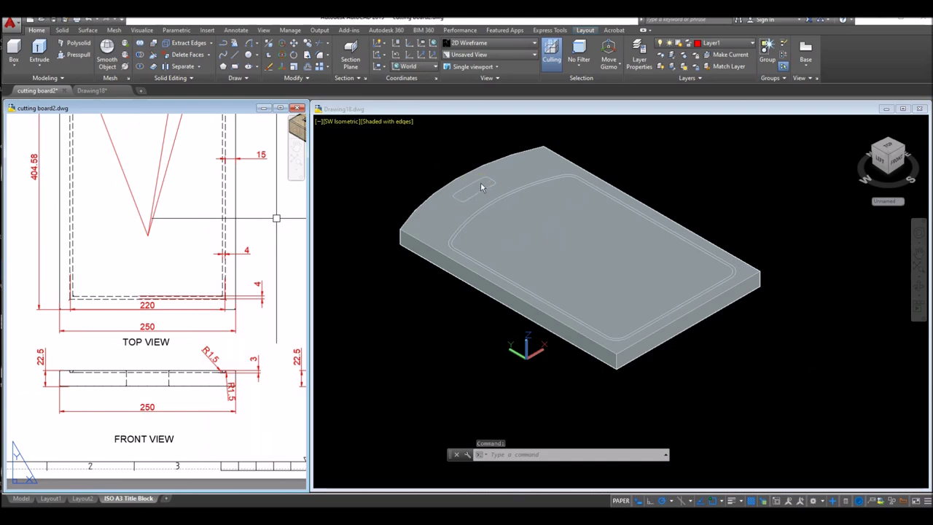
pyautogui.moveTo(189, 240); pyautogui.dragTo(194, 397, button='middle')
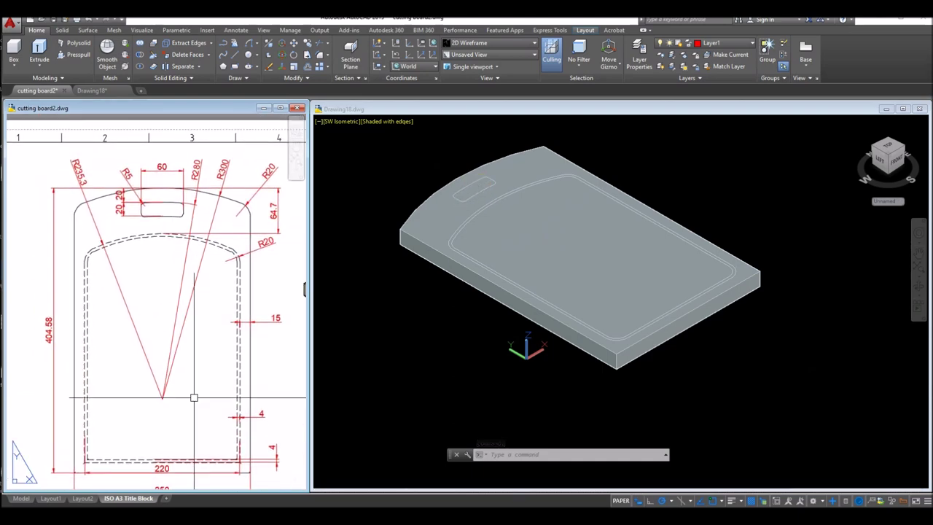
pyautogui.click(339, 247)
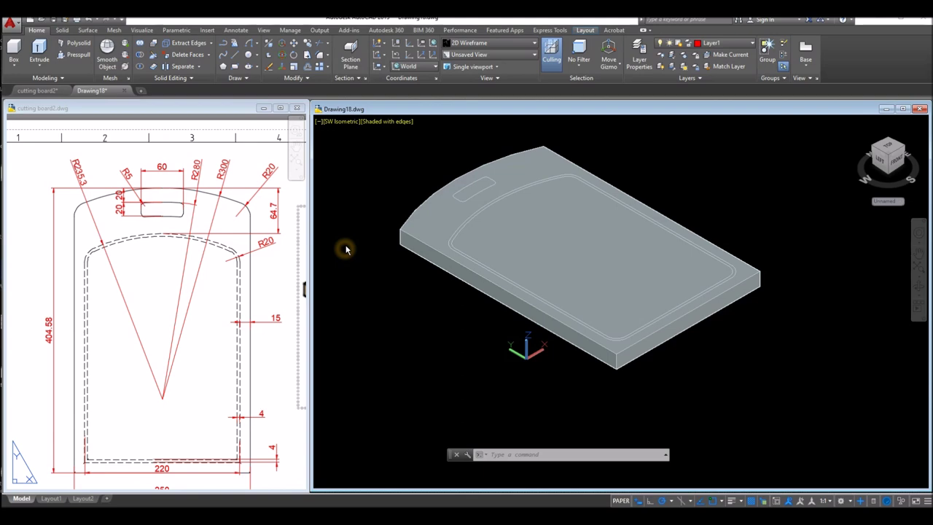
pyautogui.click(76, 57)
pyautogui.scroll(4, 442, 163)
pyautogui.click(530, 245)
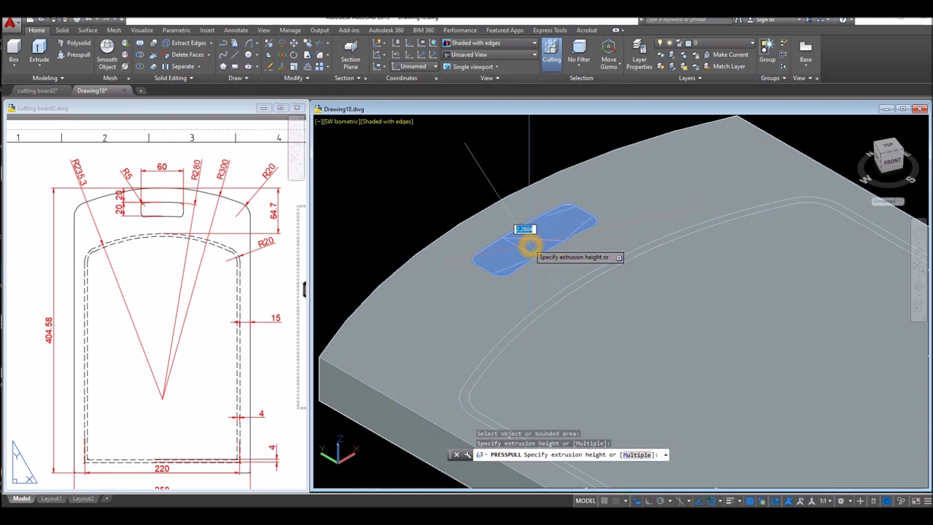
pyautogui.scroll(-5, 529, 244)
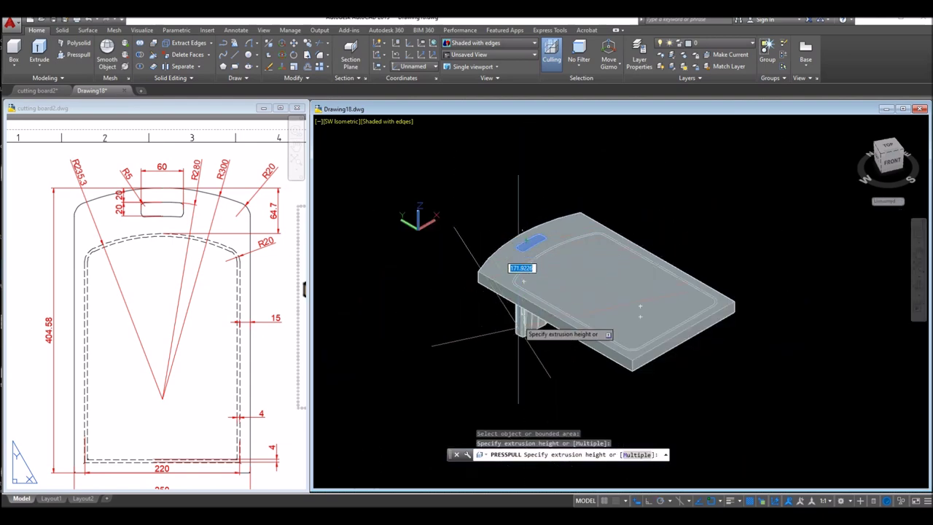
pyautogui.click(531, 354)
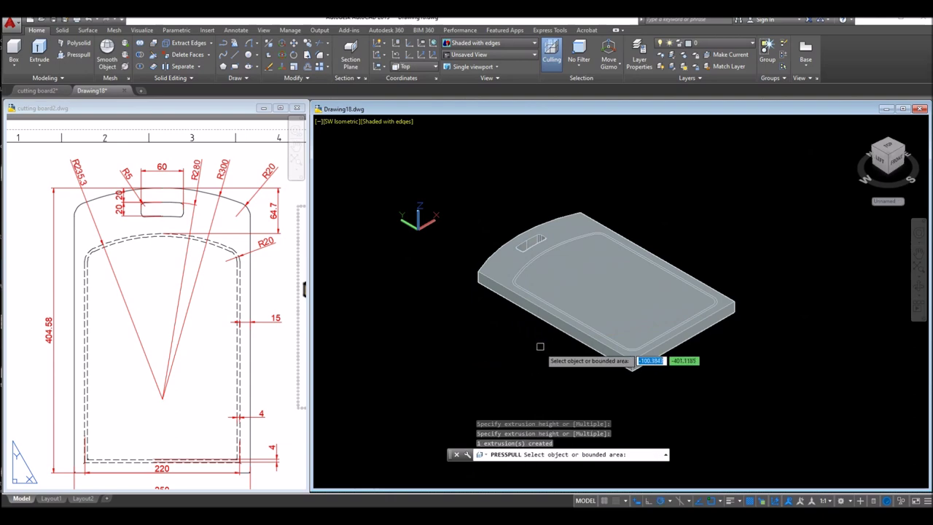
pyautogui.moveTo(528, 343)
pyautogui.keyDown('shift'); pyautogui.mouseDown(button='middle')
pyautogui.moveTo(537, 358)
pyautogui.moveTo(529, 328)
pyautogui.mouseUp(button='middle'); pyautogui.keyUp('shift')
pyautogui.press('Escape')
# Step: Try to select the two groove outlines on the board's top face using the X-Ray visual style
pyautogui.scroll(4, 525, 271)
pyautogui.scroll(10, 525, 271)
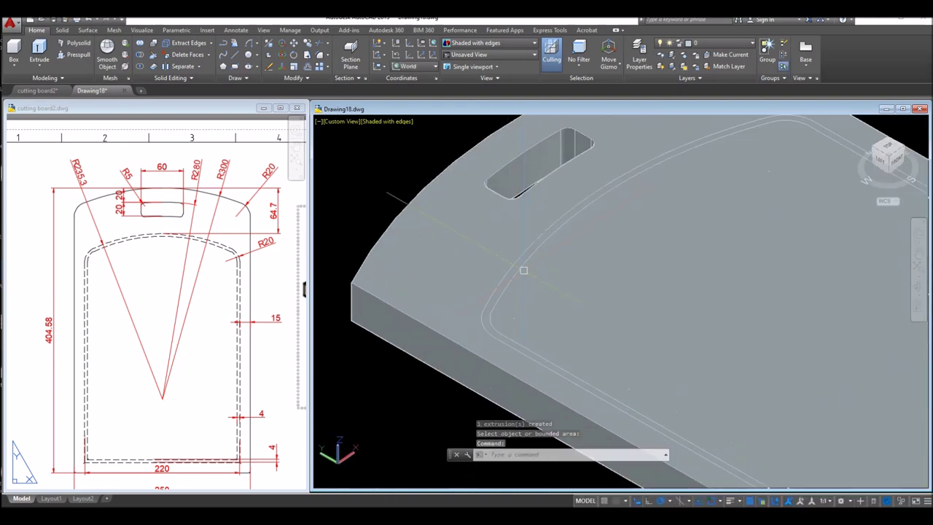
pyautogui.click(498, 243)
pyautogui.press('Escape')
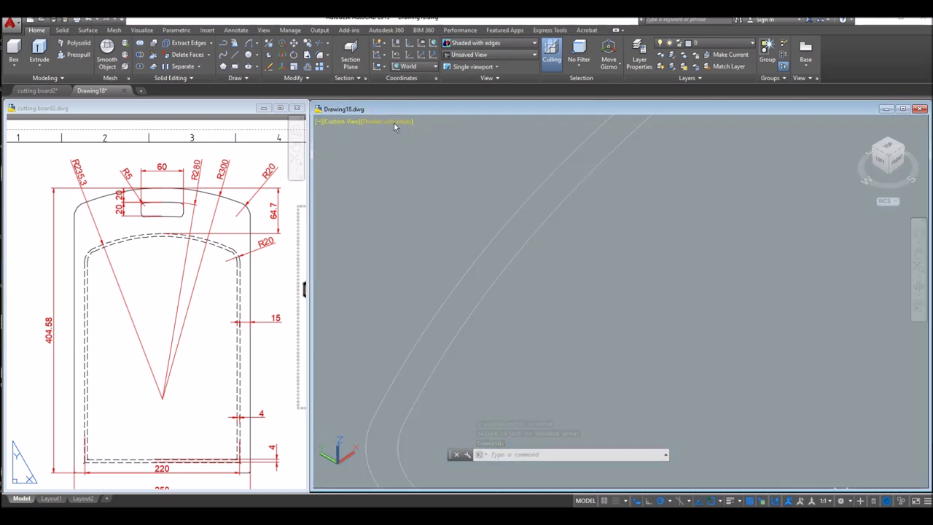
pyautogui.click(397, 124)
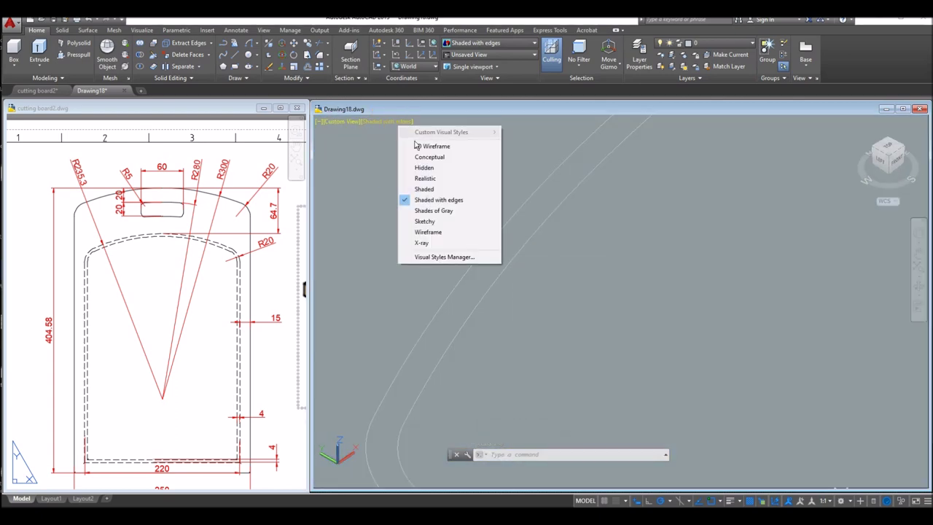
pyautogui.click(422, 242)
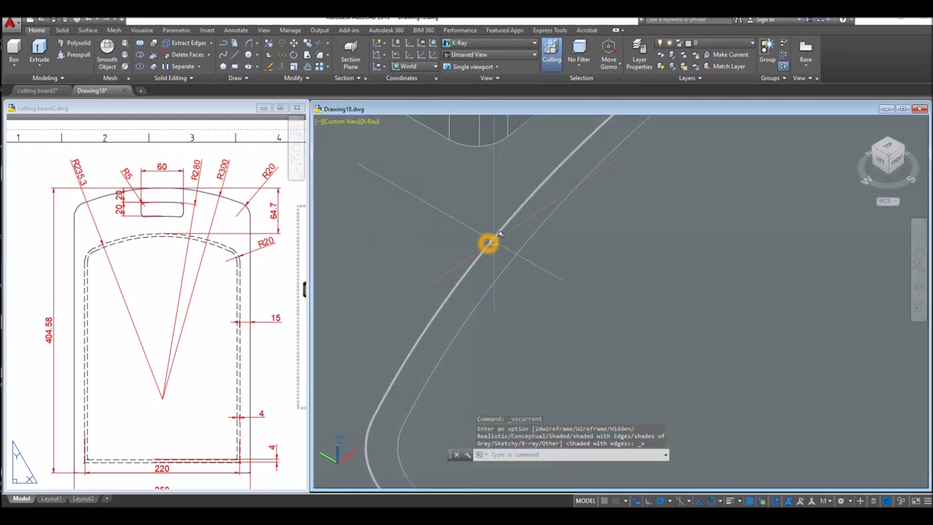
pyautogui.click(489, 244)
pyautogui.click(531, 237)
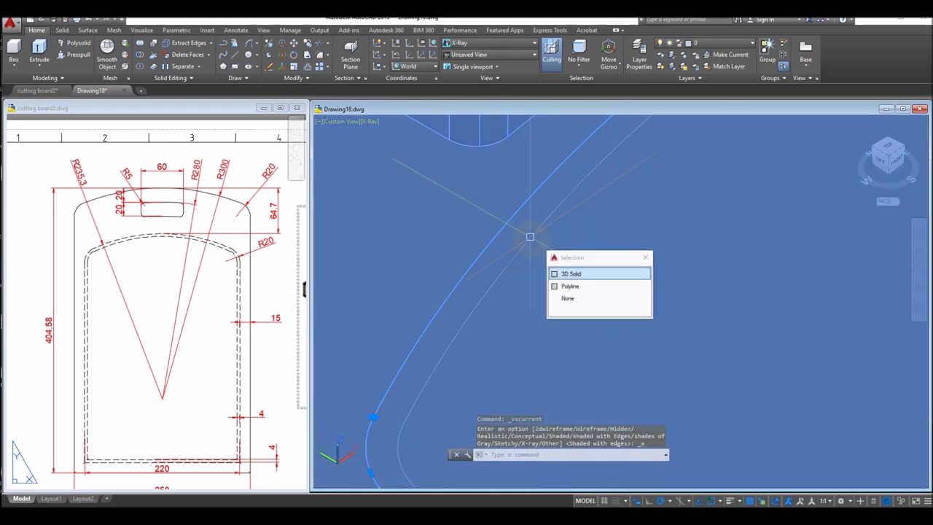
pyautogui.scroll(-2, 433, 193)
pyautogui.press('Escape')
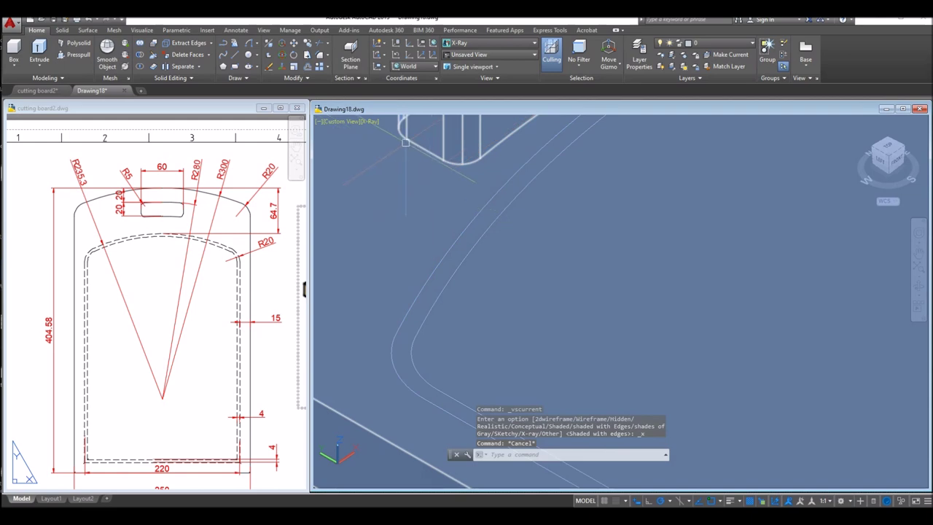
# Step: Set the visual style to Wireframe and check that both groove outlines can be selected
pyautogui.click(372, 128)
pyautogui.click(405, 231)
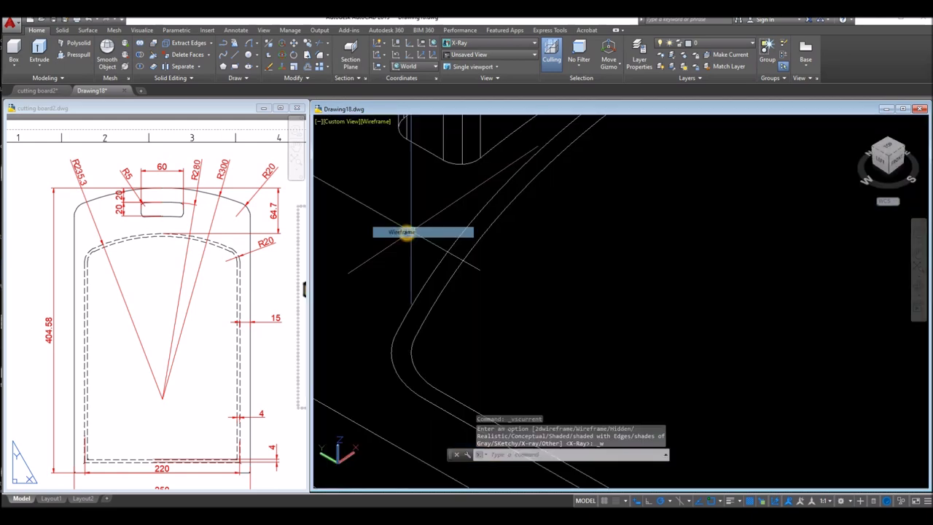
pyautogui.scroll(-3, 474, 217)
pyautogui.click(475, 213)
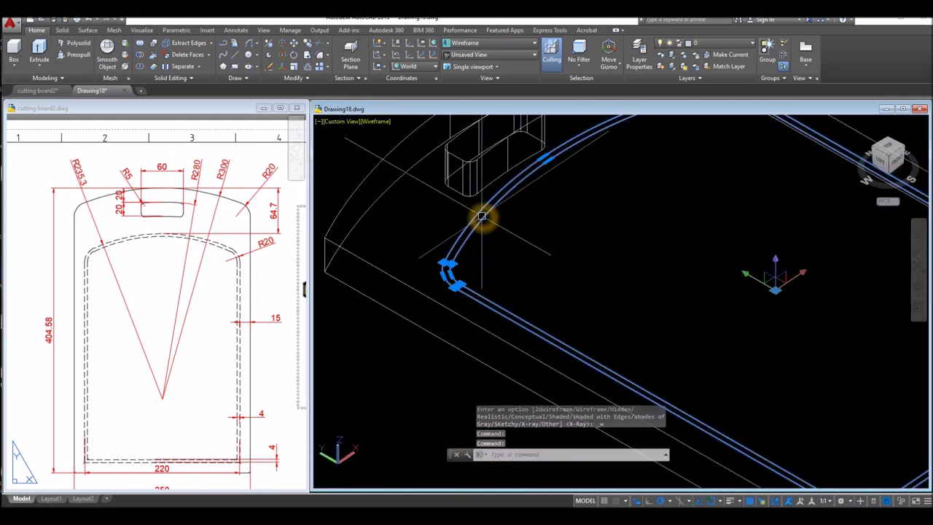
pyautogui.press('Escape')
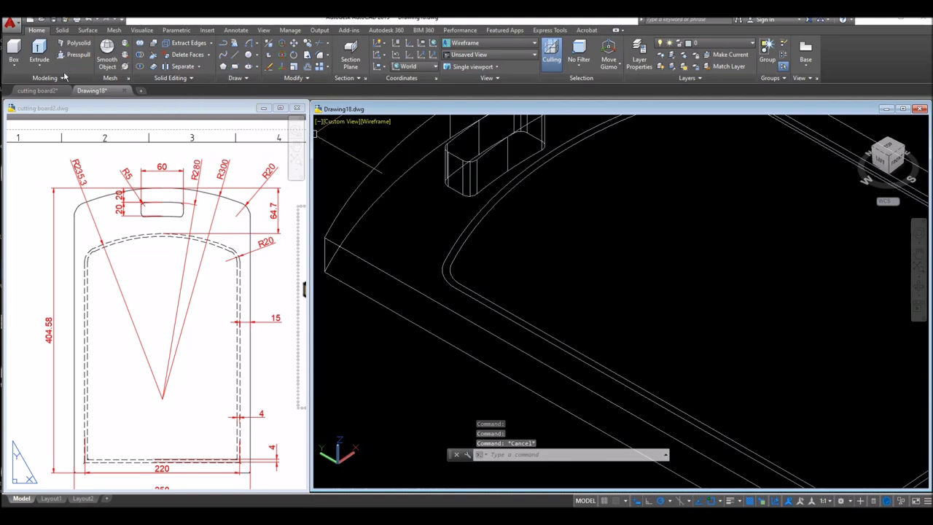
pyautogui.click(78, 55)
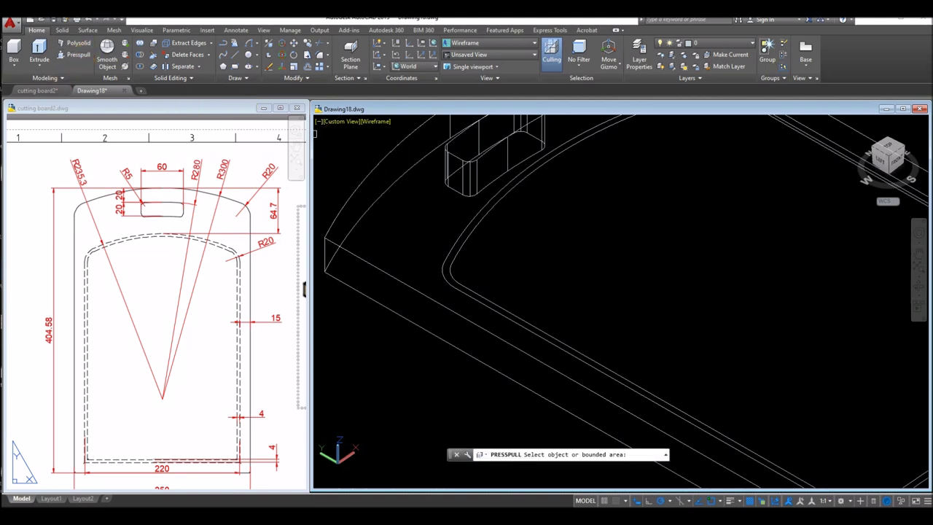
pyautogui.scroll(3, 459, 226)
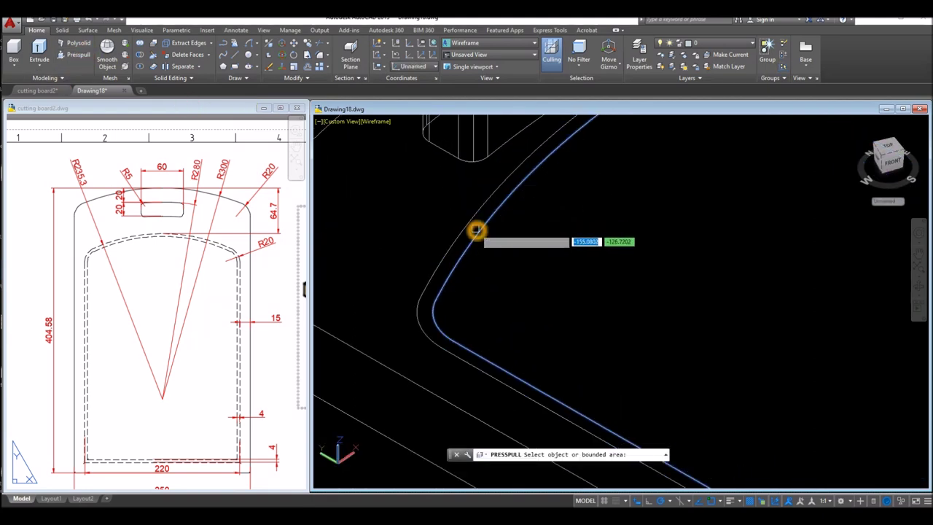
pyautogui.scroll(3, 474, 230)
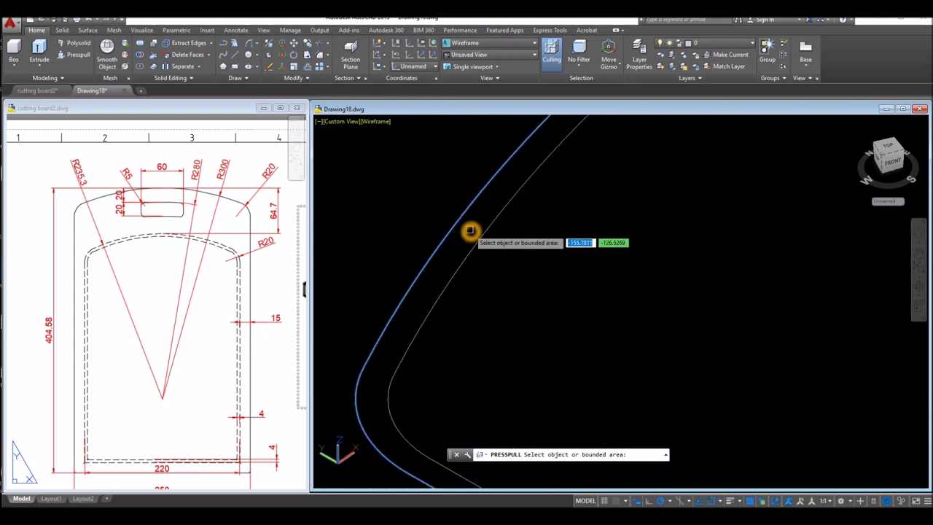
pyautogui.click(470, 231)
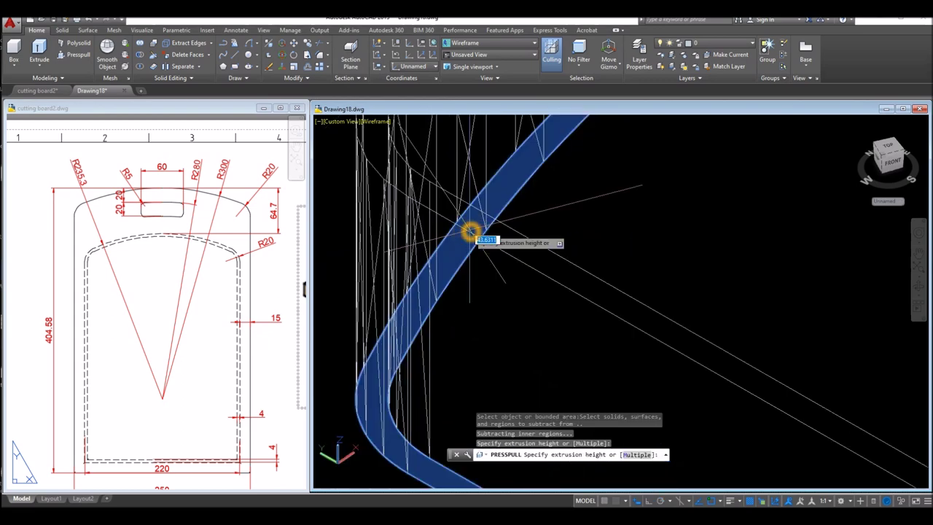
pyautogui.scroll(-5, 470, 231)
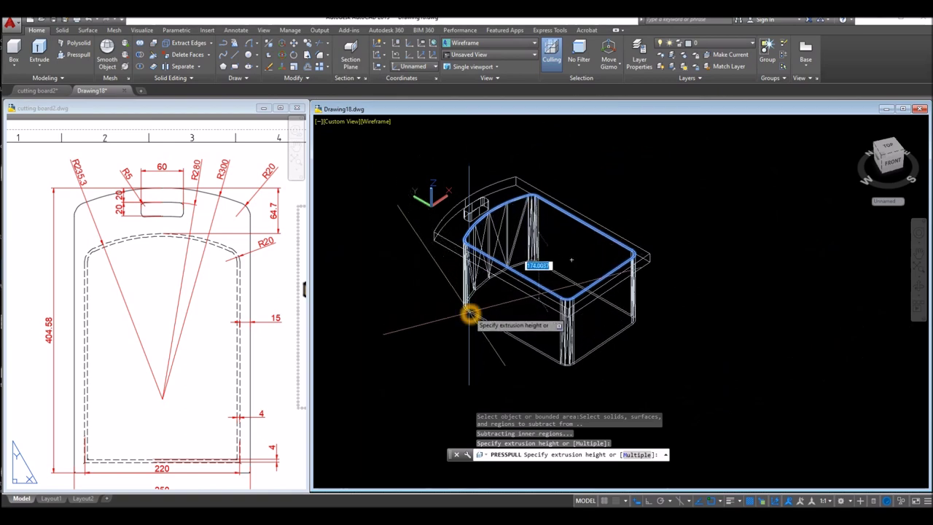
pyautogui.press('Escape')
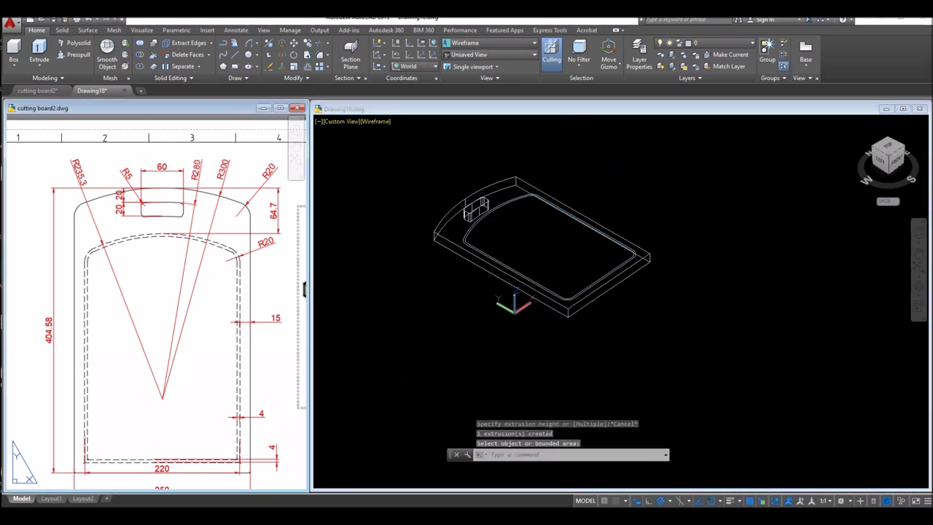
# Step: Check the juice groove's depth and edge radii in the reference's front view
pyautogui.click(94, 354)
pyautogui.scroll(-3, 92, 253)
pyautogui.scroll(3, 194, 373)
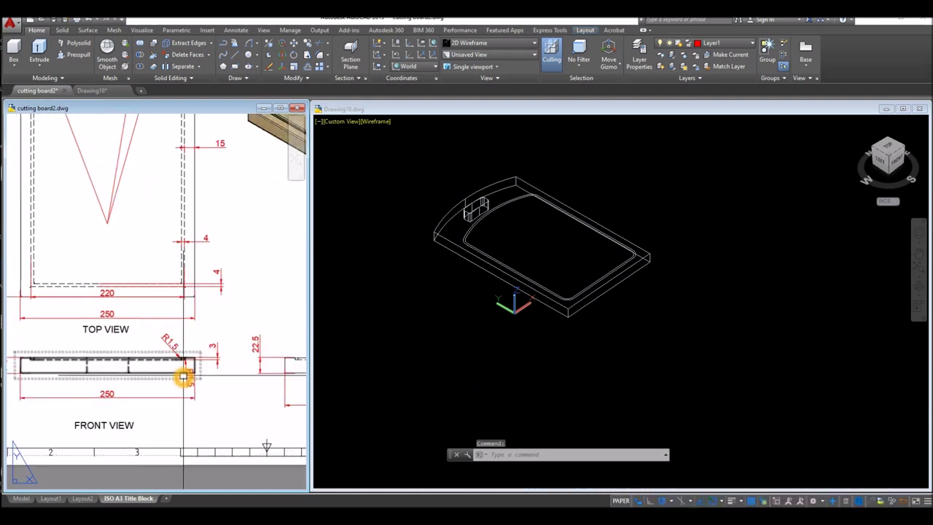
pyautogui.scroll(3, 194, 373)
pyautogui.click(248, 353)
pyautogui.press('Escape')
# Step: Cut the juice groove 3 mm deep with Presspull, using the band between the two outlines on the board's top face
pyautogui.click(354, 351)
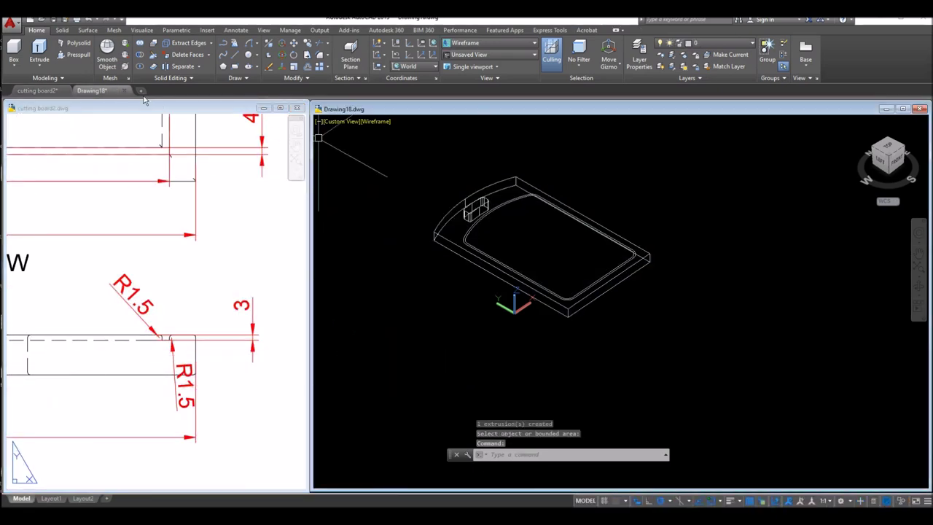
pyautogui.click(78, 57)
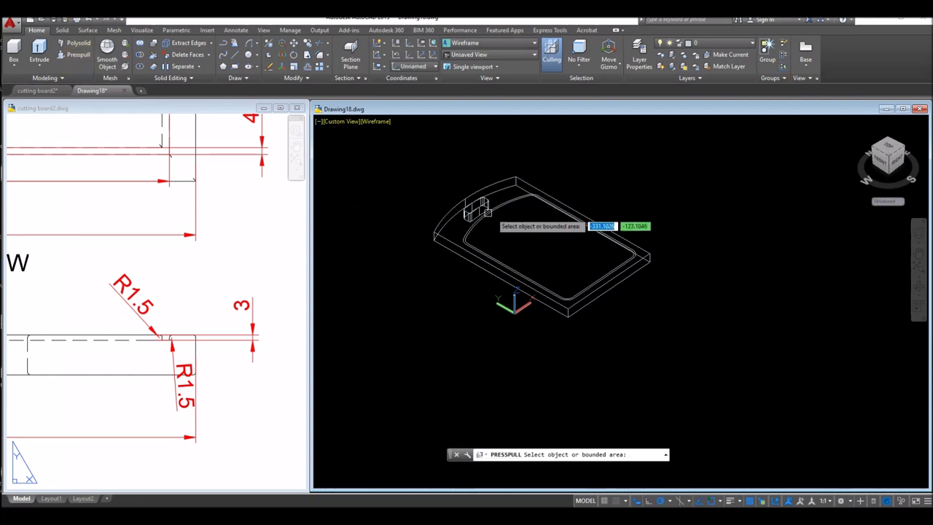
pyautogui.scroll(5, 486, 216)
pyautogui.scroll(6, 485, 218)
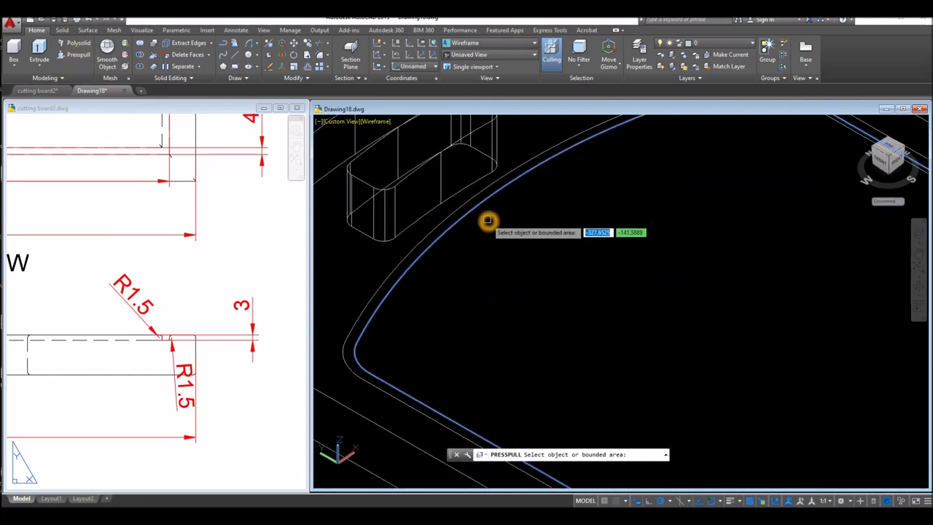
pyautogui.click(454, 200)
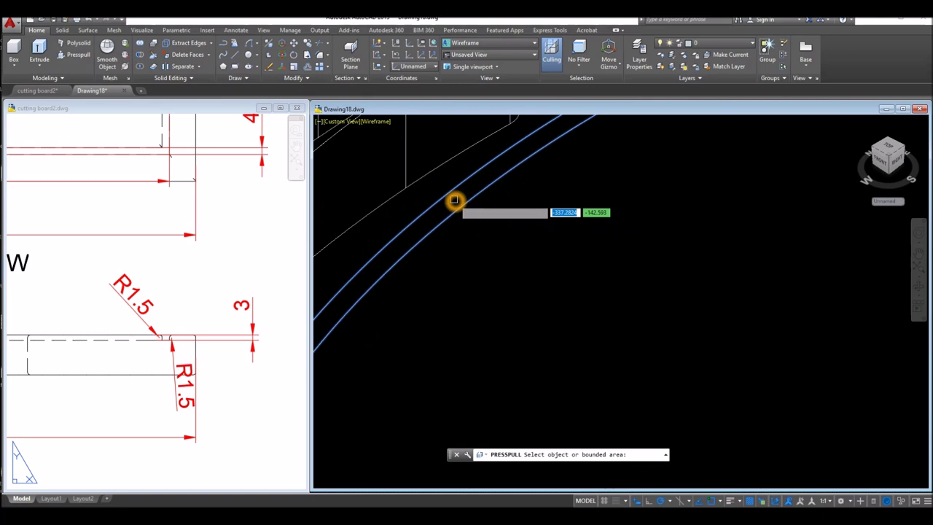
pyautogui.scroll(-2, 454, 200)
pyautogui.scroll(-3, 456, 201)
pyautogui.scroll(-3, 457, 202)
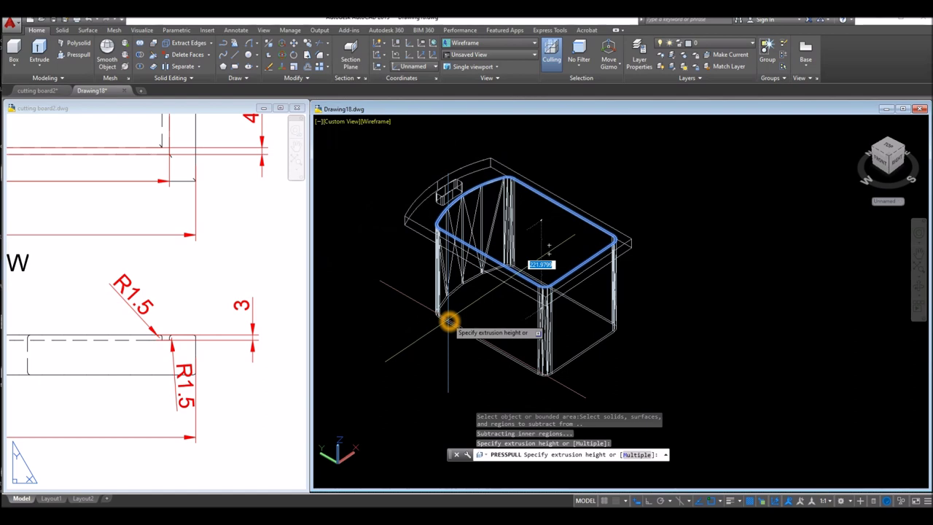
pyautogui.press('Return')
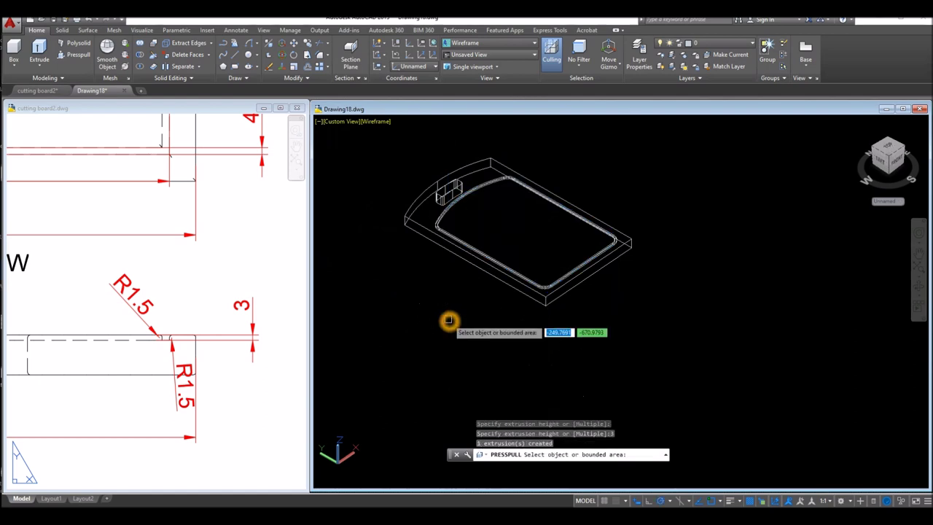
pyautogui.press('Escape')
# Step: Set the 3D drawing's visual style to Conceptual and inspect the groove cut up close and on the whole board
pyautogui.click(373, 121)
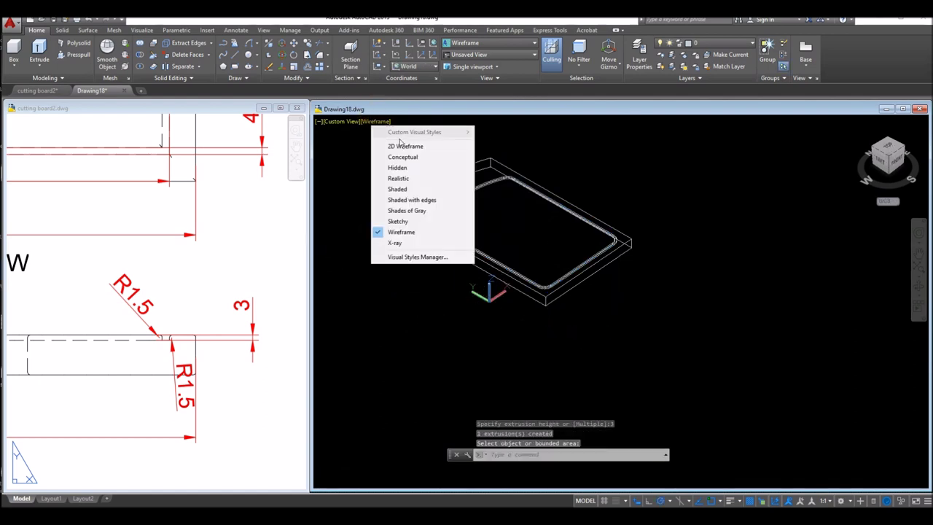
pyautogui.click(403, 158)
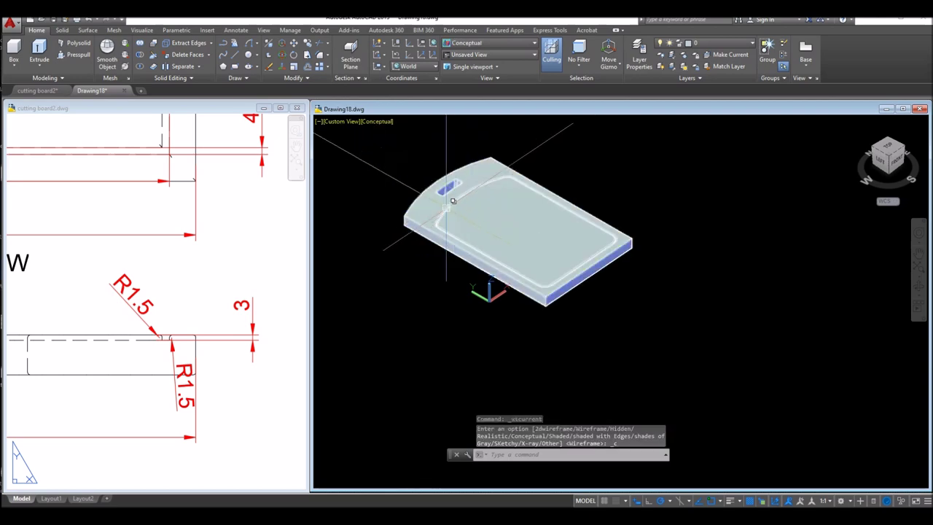
pyautogui.scroll(4, 447, 197)
pyautogui.scroll(6, 448, 210)
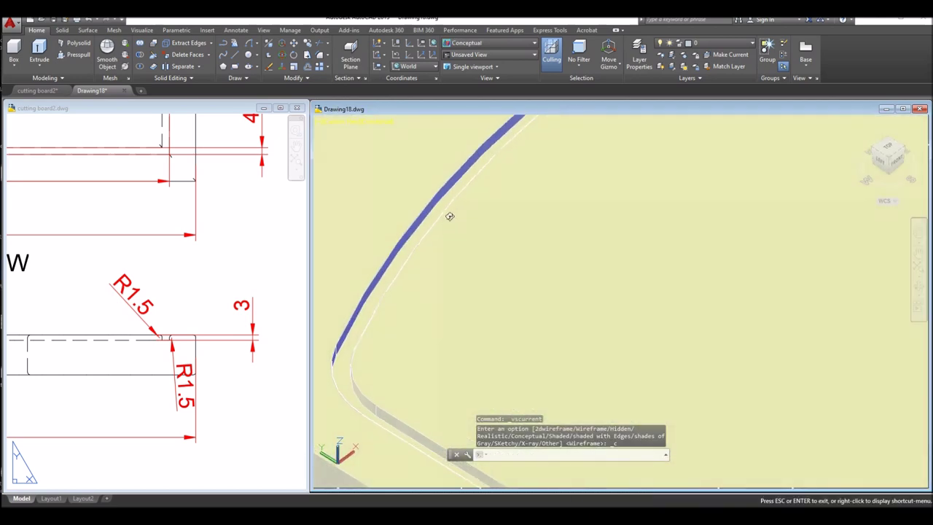
pyautogui.moveTo(448, 211); pyautogui.dragTo(426, 219, button='middle')
pyautogui.scroll(-2, 426, 219)
pyautogui.middleClick(433, 202)
pyautogui.middleClick(433, 202)
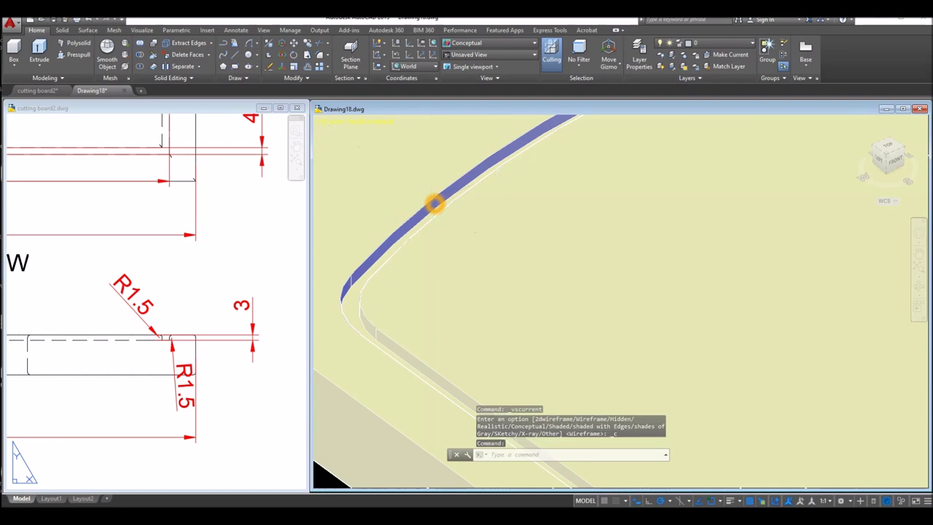
# Step: Check the outer corner radius of the board's handle end in the reference's top view
pyautogui.click(277, 231)
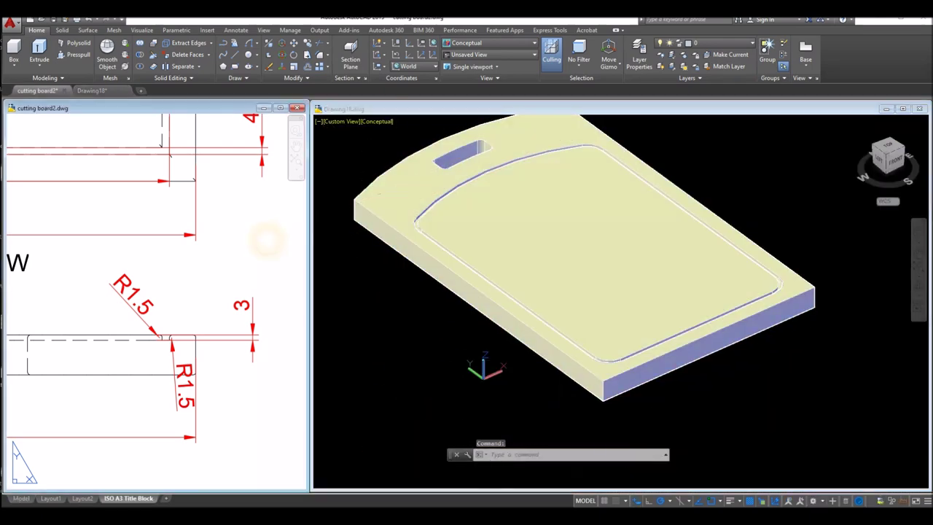
pyautogui.scroll(-4, 226, 241)
pyautogui.moveTo(225, 252); pyautogui.dragTo(215, 358, button='middle')
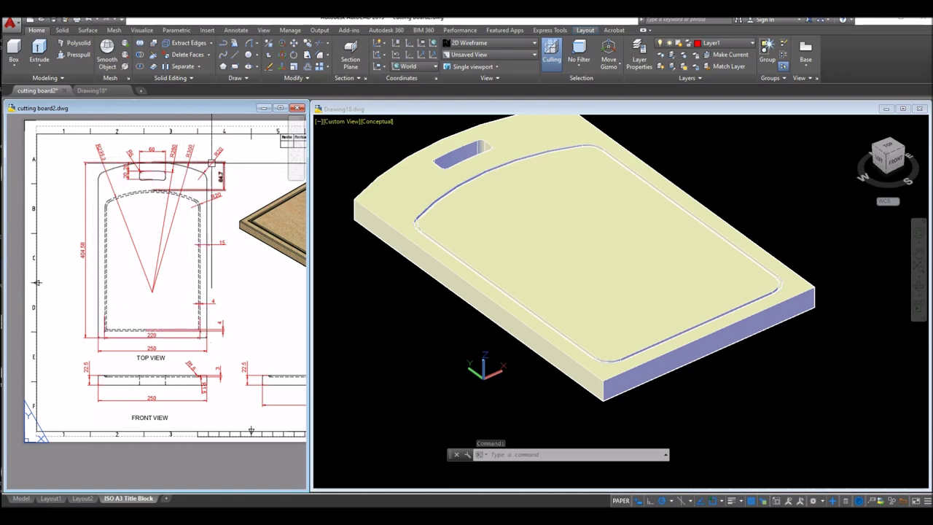
pyautogui.scroll(2, 238, 157)
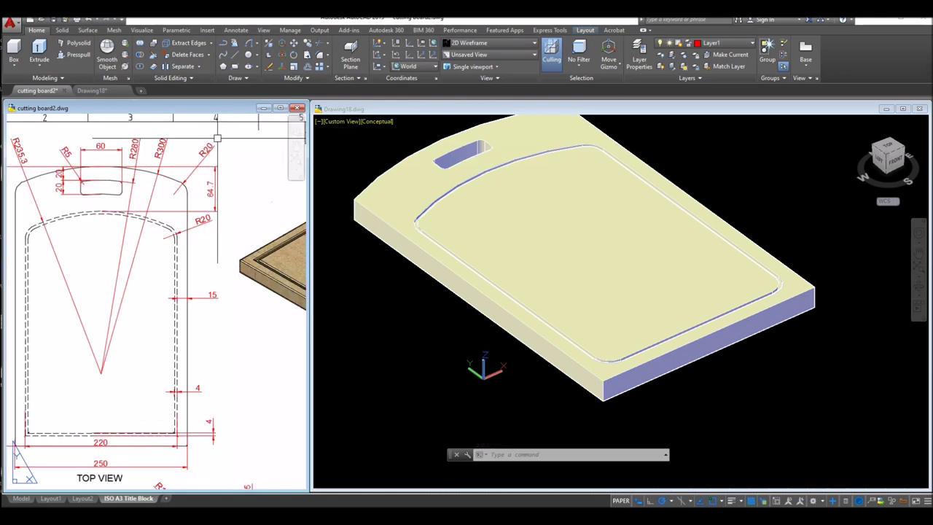
pyautogui.click(210, 149)
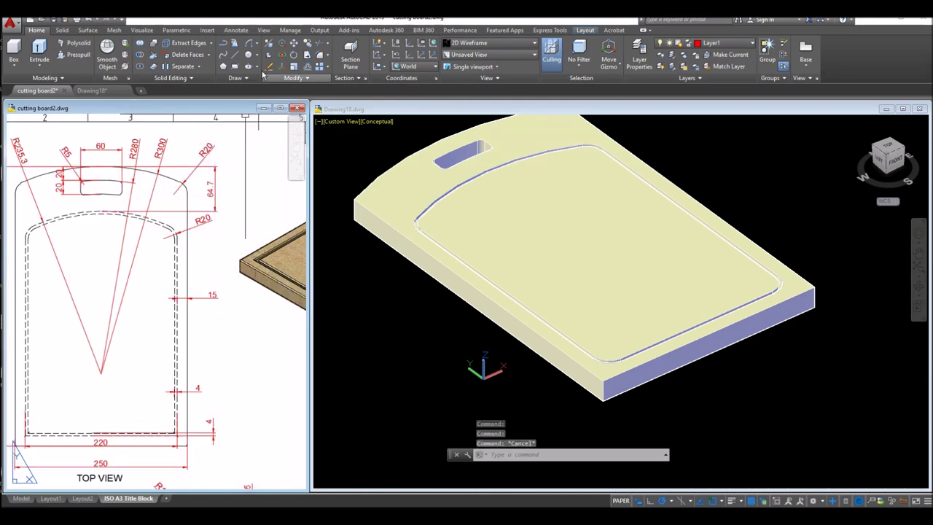
# Step: Round the two vertical corner edges at the board's handle end with Fillet Edge at a radius of 20 mm
pyautogui.click(63, 30)
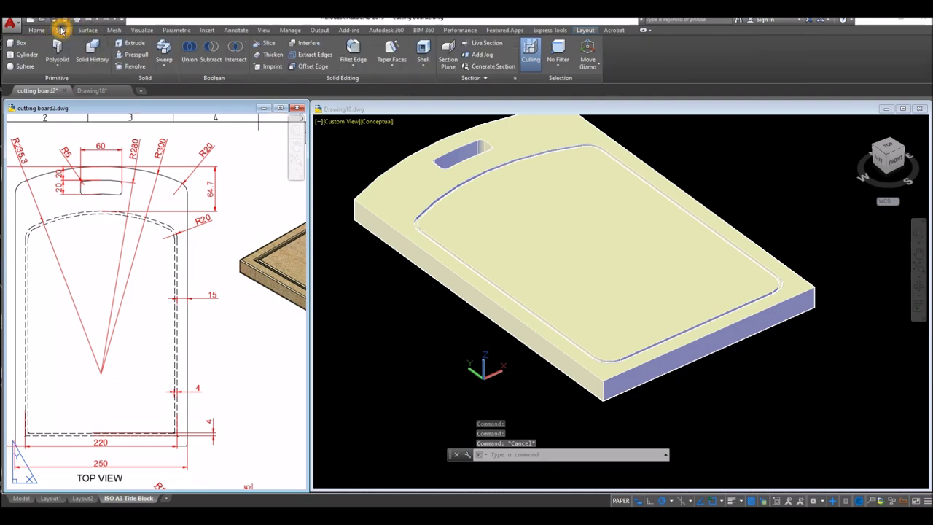
pyautogui.click(355, 59)
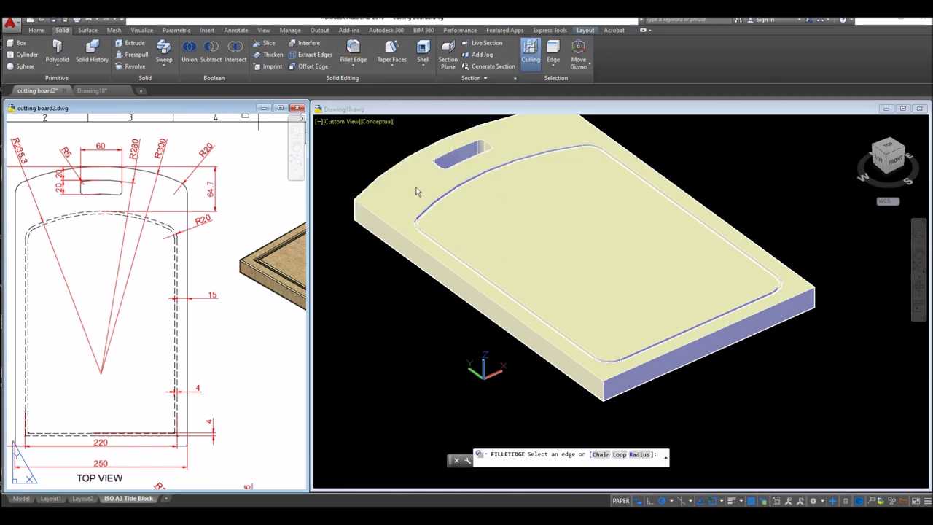
pyautogui.click(398, 314)
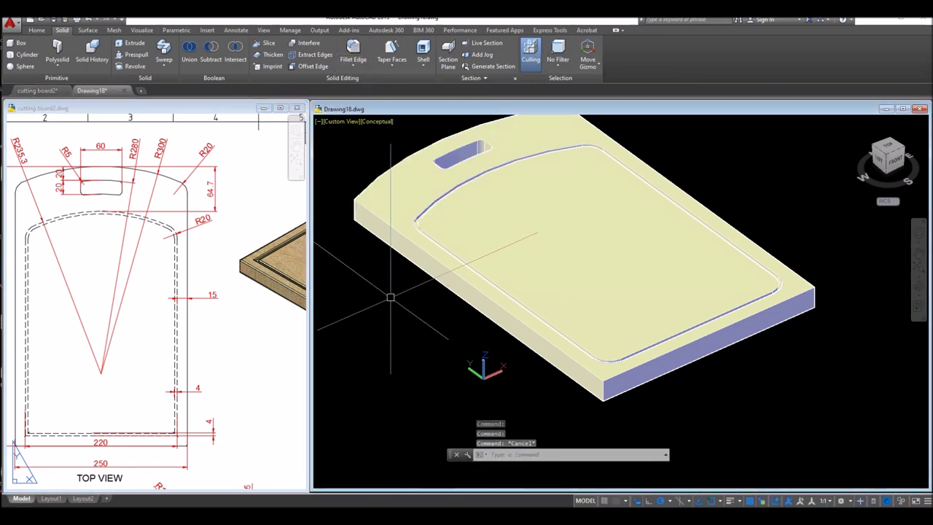
pyautogui.click(354, 51)
pyautogui.rightClick(437, 319)
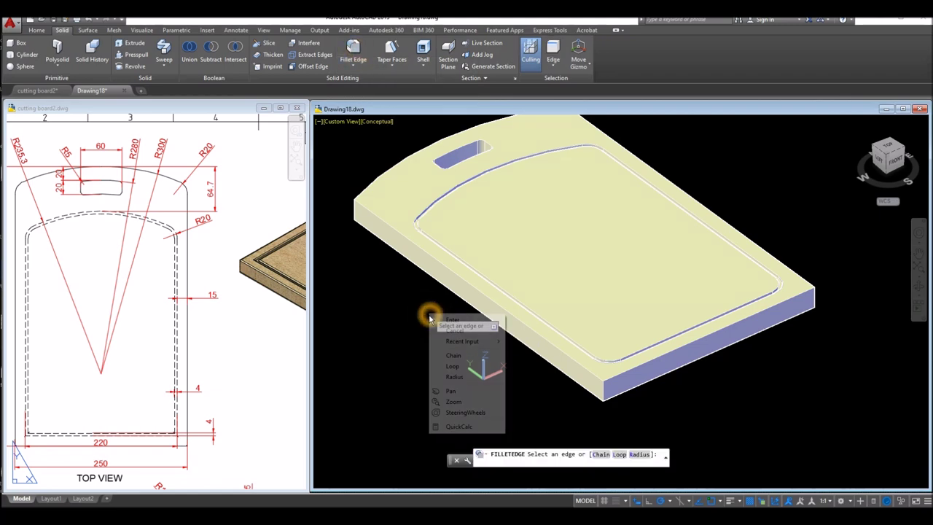
pyautogui.click(453, 378)
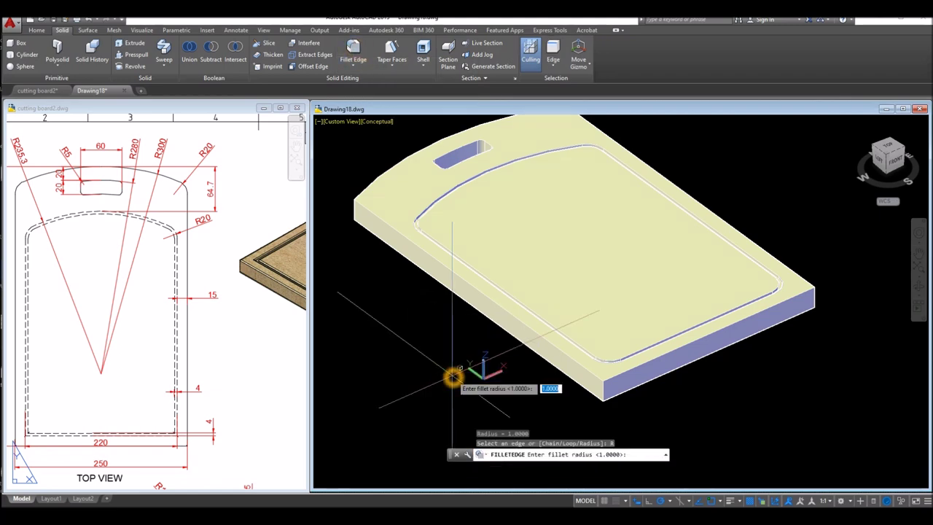
pyautogui.press('Return')
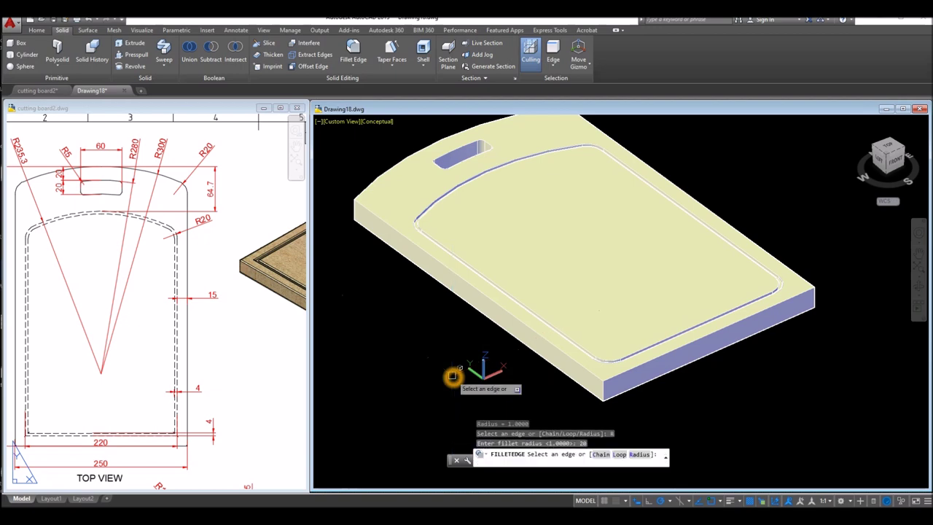
pyautogui.click(357, 206)
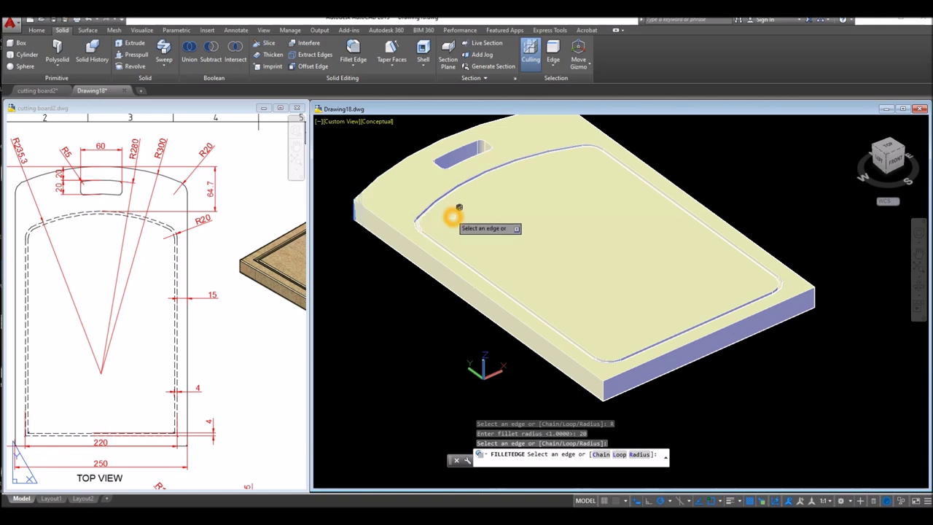
pyautogui.keyDown('shift'); pyautogui.moveTo(455, 216); pyautogui.dragTo(350, 215, button='middle'); pyautogui.keyUp('shift')
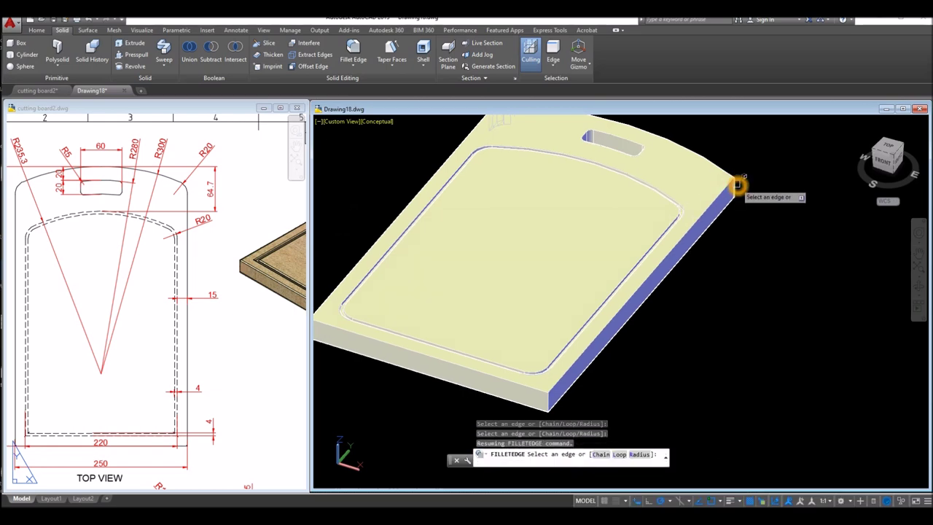
pyautogui.click(741, 181)
pyautogui.rightClick(744, 184)
pyautogui.click(758, 190)
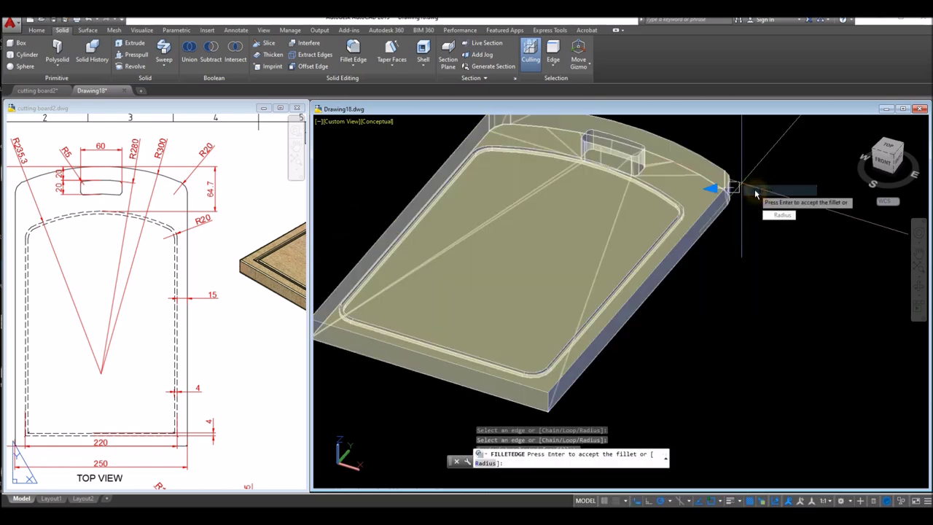
pyautogui.keyDown('shift'); pyautogui.moveTo(775, 197); pyautogui.dragTo(818, 194, button='middle'); pyautogui.keyUp('shift')
pyautogui.press('Return')
# Step: Compare the model with the reference's top, front and shaded isometric views to examine which board edges are rounded
pyautogui.click(163, 302)
pyautogui.moveTo(162, 302); pyautogui.dragTo(194, 216, button='middle')
pyautogui.moveTo(146, 339); pyautogui.dragTo(150, 308, button='middle')
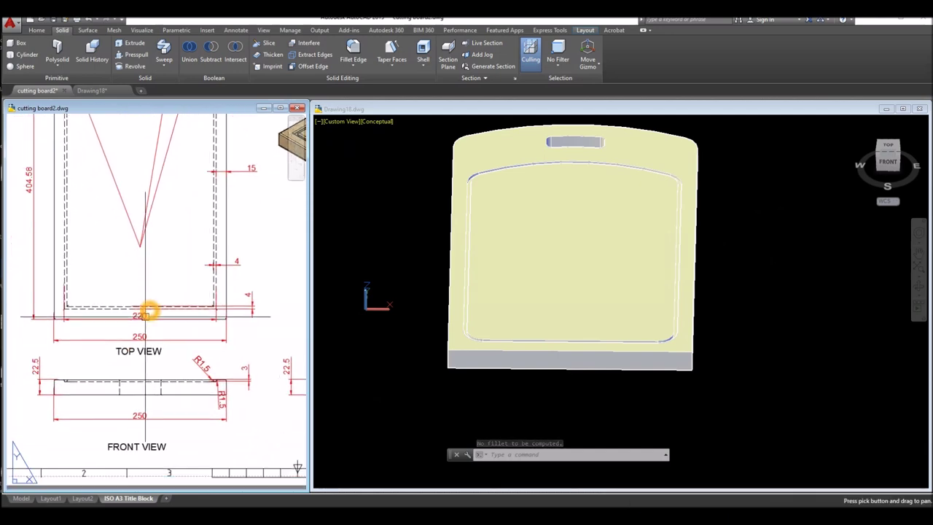
pyautogui.click(412, 241)
pyautogui.keyDown('shift'); pyautogui.moveTo(411, 242); pyautogui.dragTo(446, 207, button='middle'); pyautogui.keyUp('shift')
pyautogui.click(113, 343)
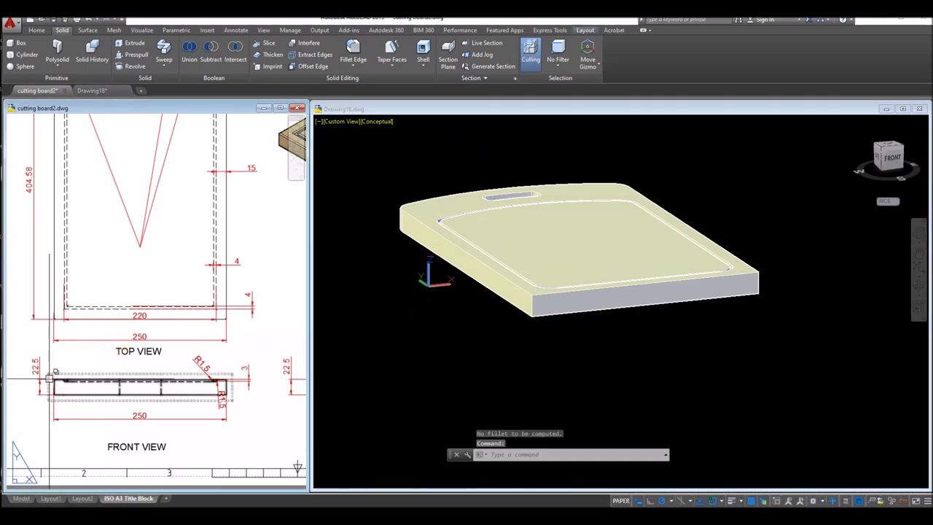
pyautogui.moveTo(163, 298); pyautogui.dragTo(3, 378, button='middle')
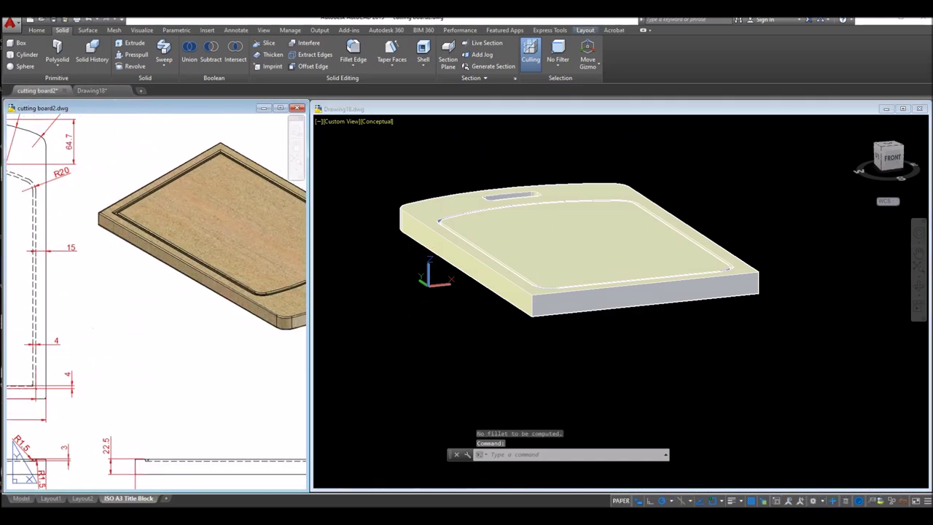
pyautogui.moveTo(214, 329); pyautogui.dragTo(150, 344, button='middle')
pyautogui.click(219, 328)
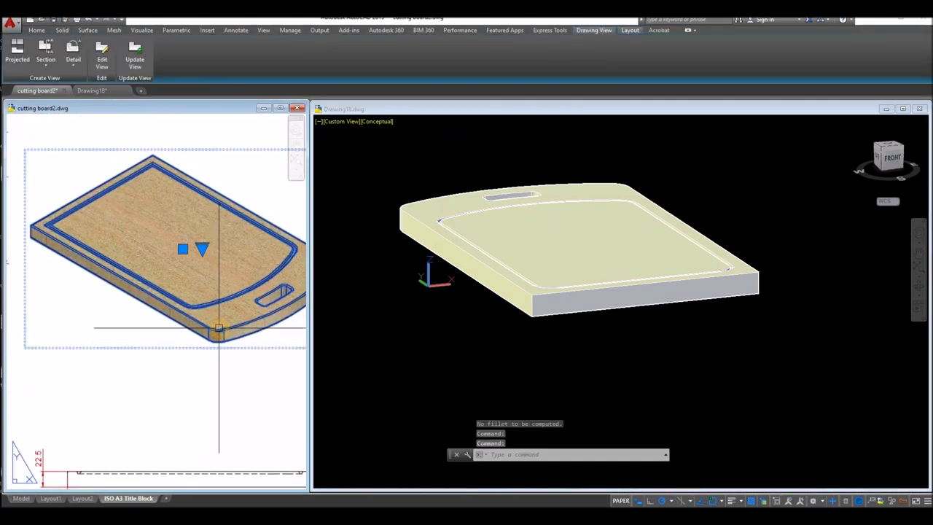
pyautogui.press('Escape')
pyautogui.scroll(-3, 202, 321)
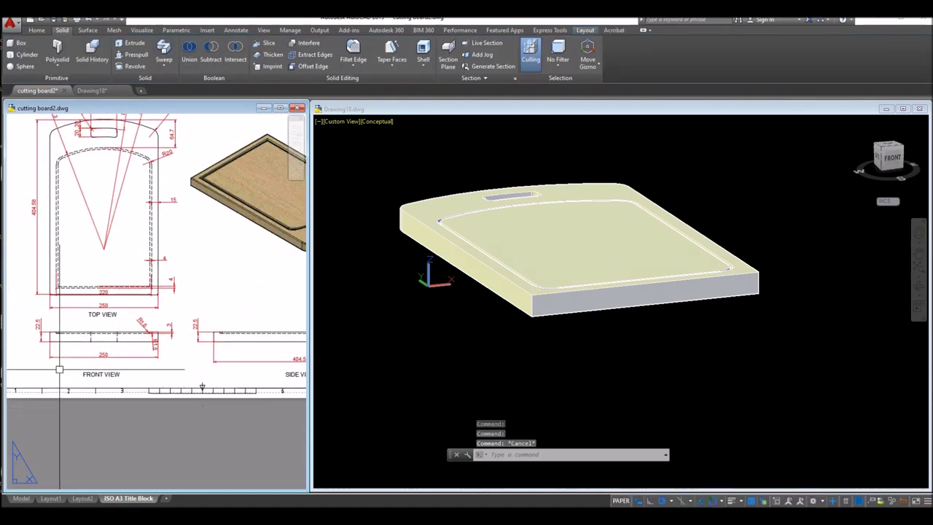
# Step: Examine the board's edge profile and corner near the groove in the reference's front view
pyautogui.scroll(2, 71, 354)
pyautogui.moveTo(70, 354)
pyautogui.mouseDown(button='middle')
pyautogui.moveTo(41, 379)
pyautogui.moveTo(88, 354)
pyautogui.mouseUp(button='middle')
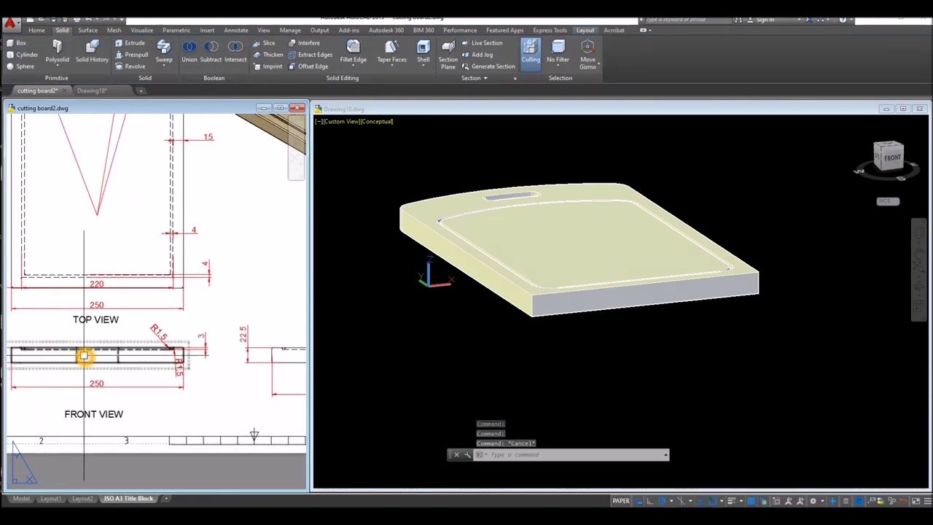
pyautogui.scroll(-2, 88, 354)
pyautogui.scroll(1, 157, 292)
pyautogui.scroll(-1, 27, 375)
pyautogui.scroll(1, 63, 430)
pyautogui.moveTo(63, 430)
pyautogui.mouseDown(button='middle')
pyautogui.moveTo(104, 381)
pyautogui.moveTo(265, 379)
pyautogui.moveTo(225, 362)
pyautogui.mouseUp(button='middle')
pyautogui.scroll(4, 173, 381)
pyautogui.scroll(-2, 135, 392)
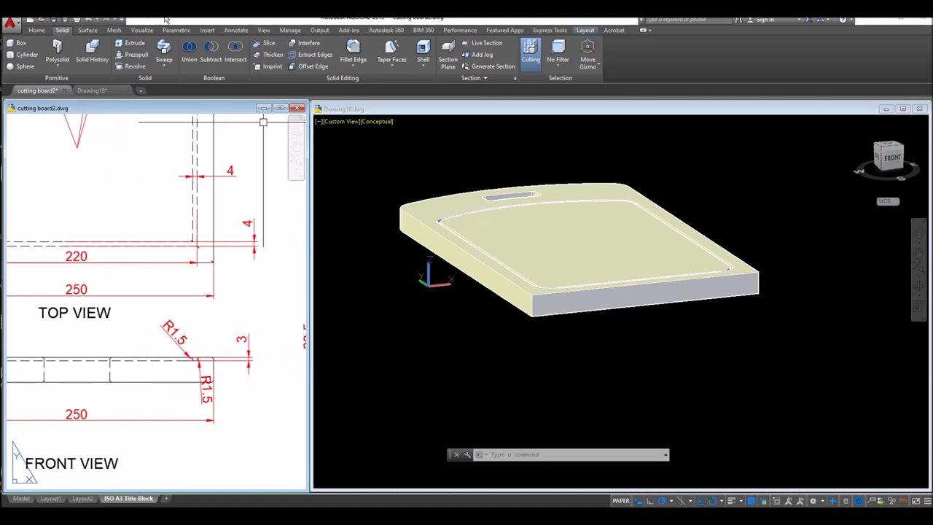
# Step: Add a radius dimension to the board's upper outer corner arc in the reference's front view
pyautogui.click(237, 29)
pyautogui.click(167, 65)
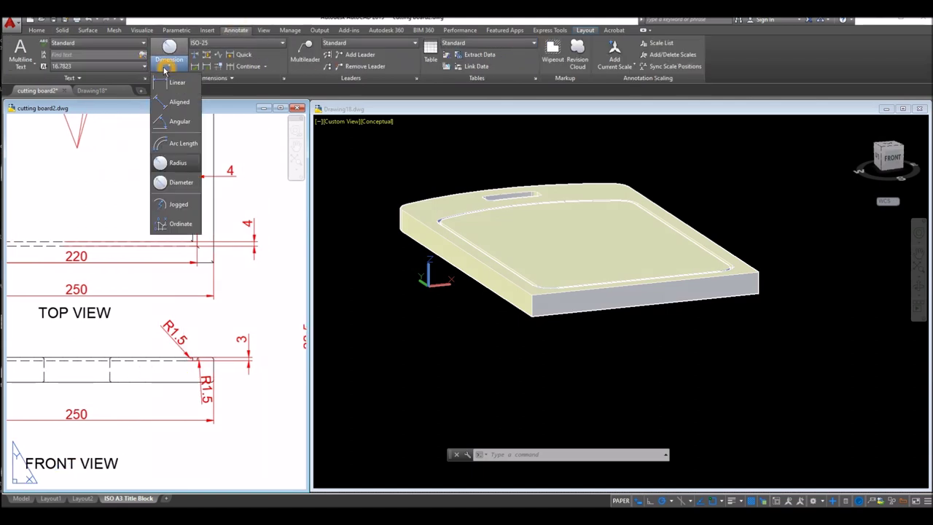
pyautogui.click(177, 162)
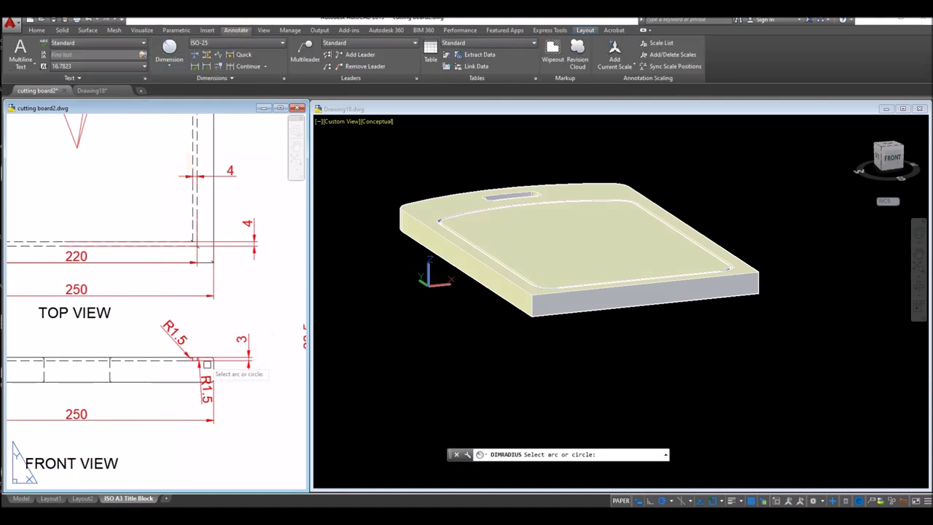
pyautogui.scroll(2, 214, 364)
pyautogui.scroll(3, 219, 354)
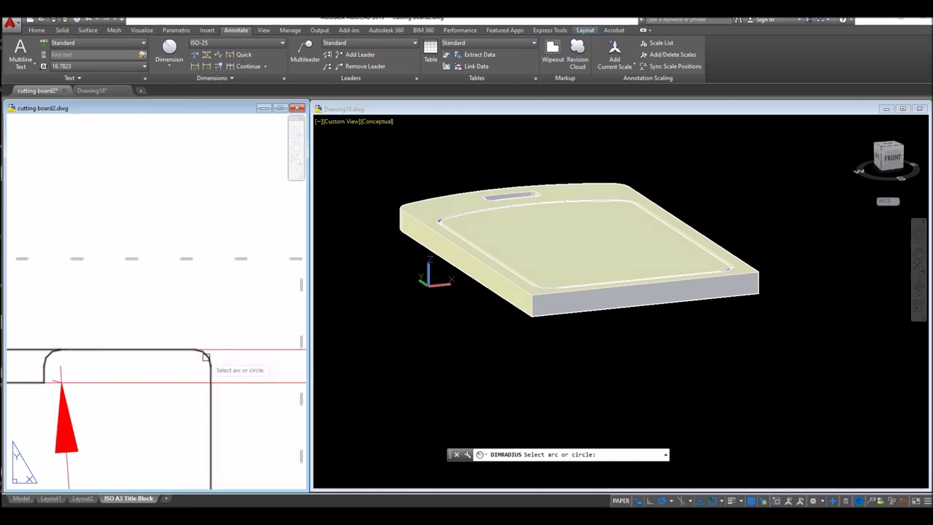
pyautogui.click(206, 357)
pyautogui.scroll(2, 210, 348)
pyautogui.scroll(-4, 220, 329)
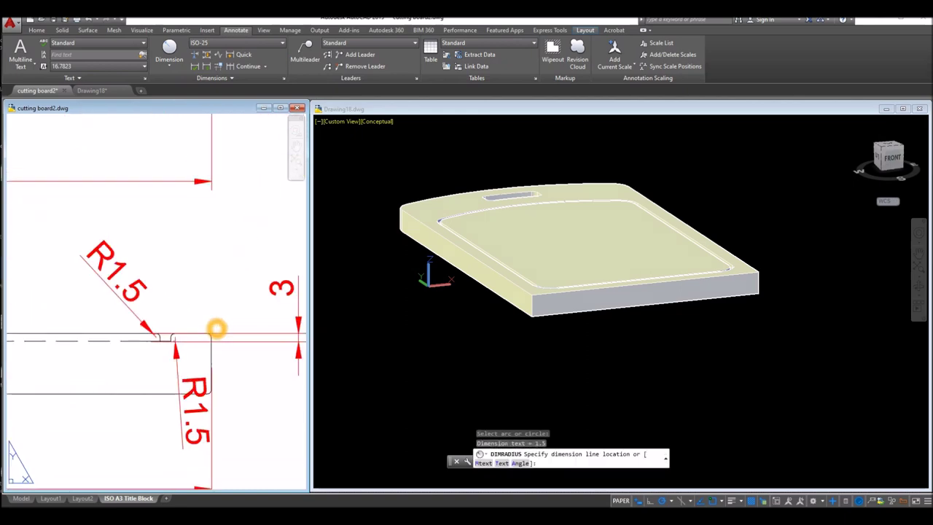
pyautogui.click(188, 254)
pyautogui.scroll(-5, 189, 255)
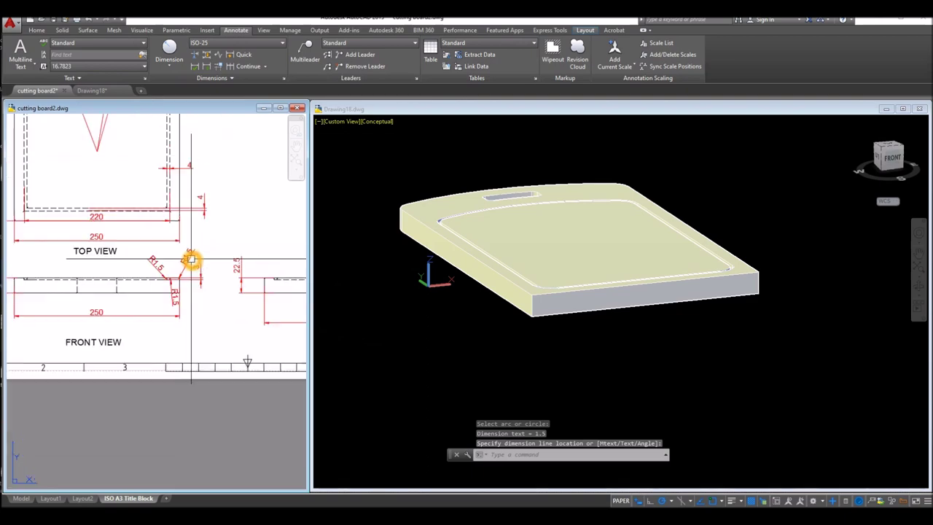
# Step: In the 3D drawing, round the board's top outer perimeter edges with Fillet Edge, using edge chains and a radius of 1.5 mm
pyautogui.click(460, 352)
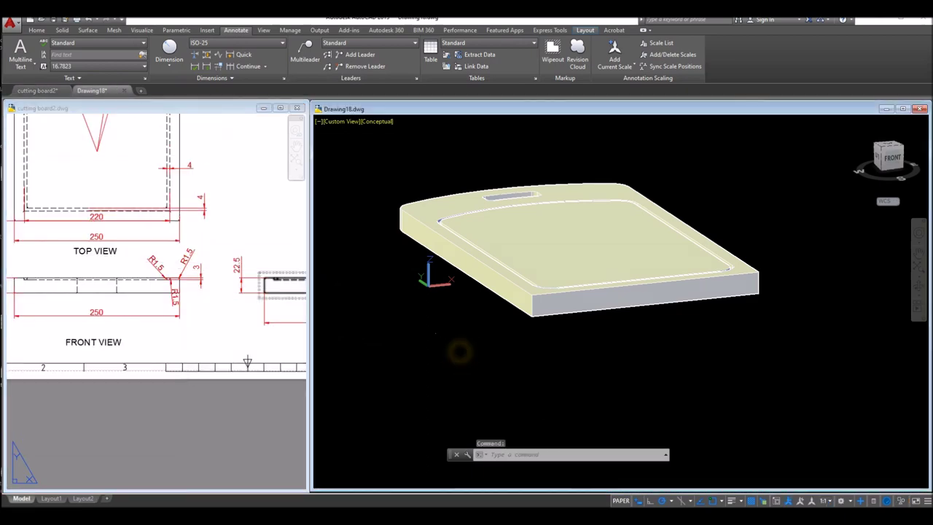
pyautogui.click(37, 30)
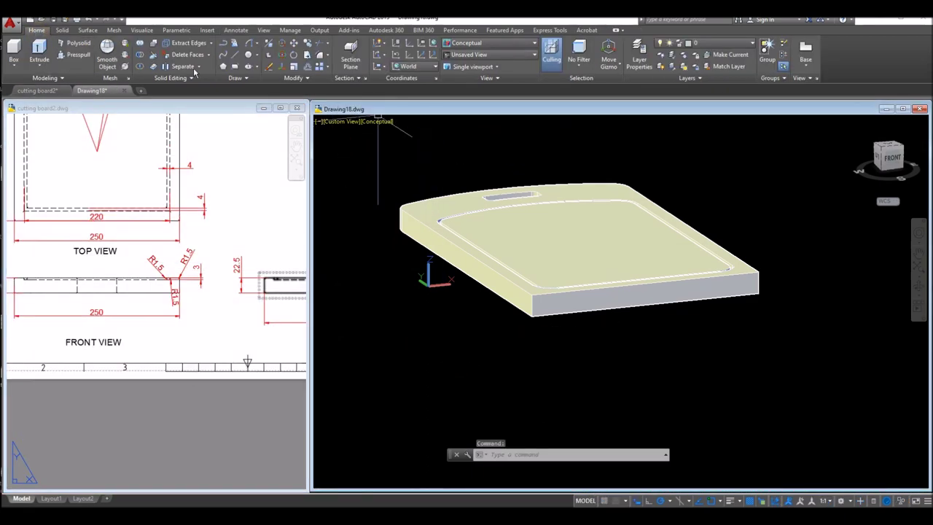
pyautogui.click(63, 31)
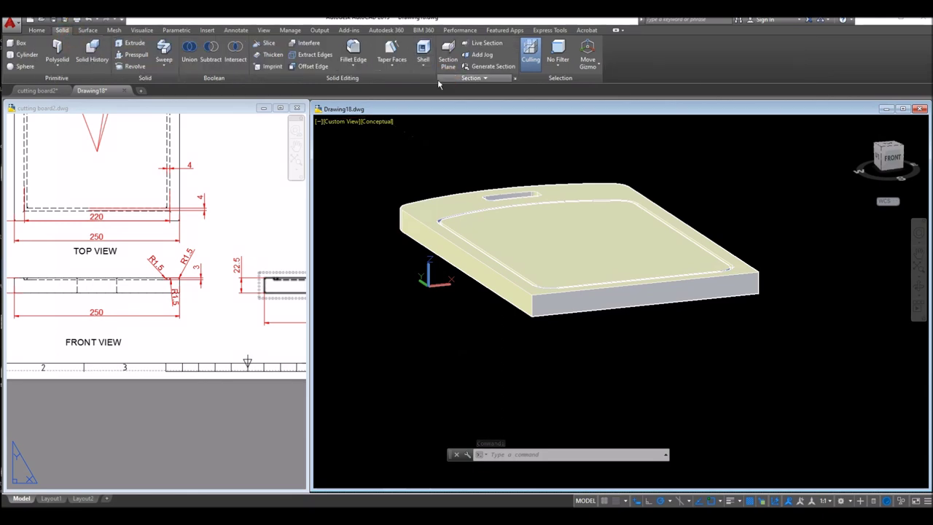
pyautogui.click(352, 55)
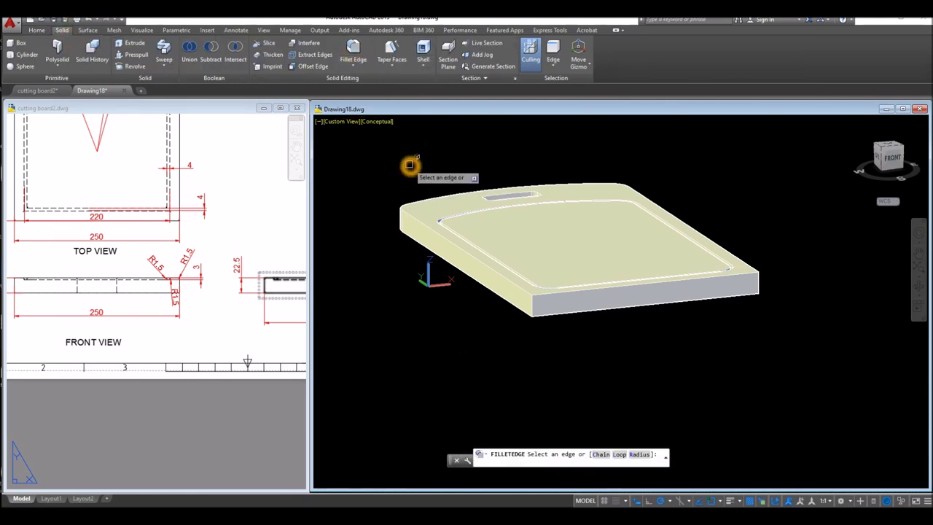
pyautogui.rightClick(410, 166)
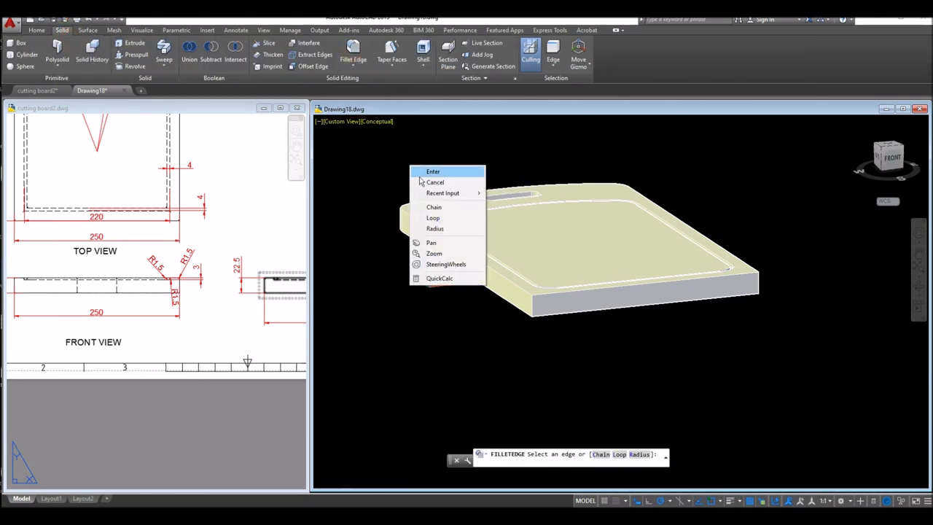
pyautogui.click(434, 228)
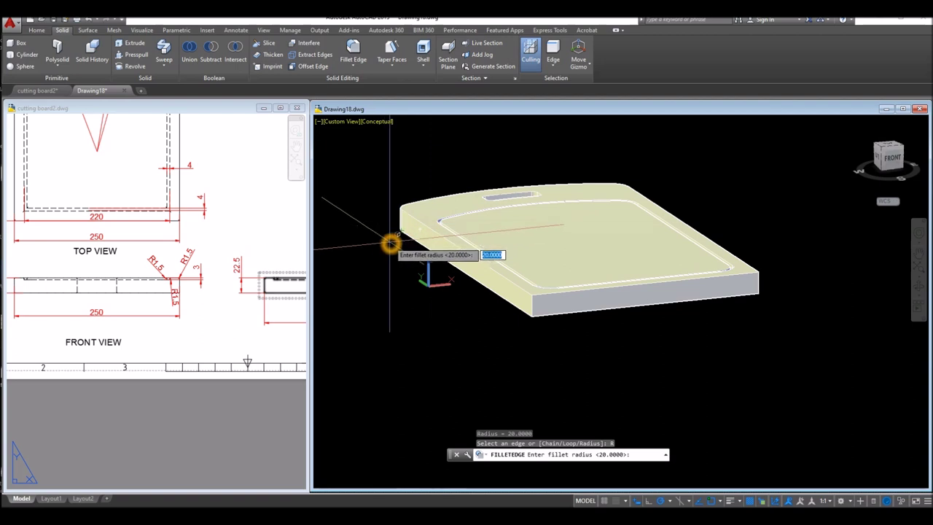
pyautogui.press('Return')
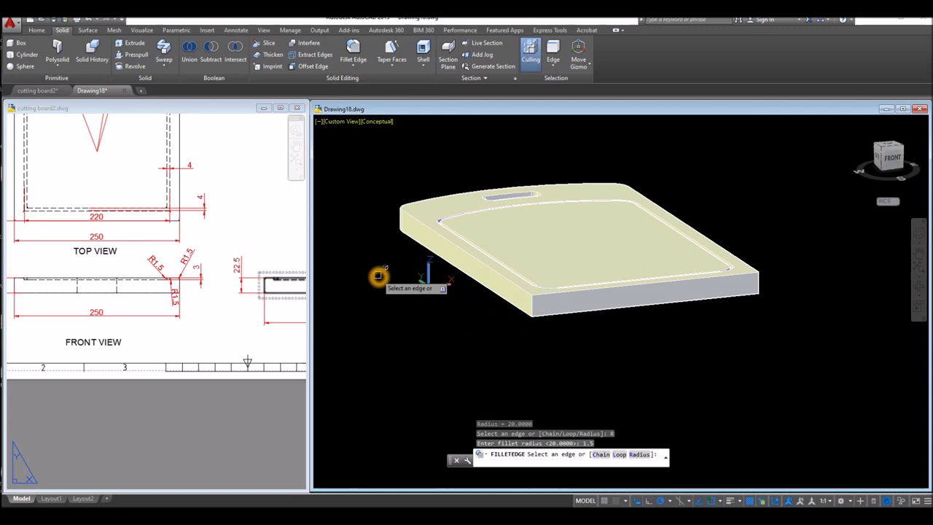
pyautogui.rightClick(379, 276)
pyautogui.click(418, 320)
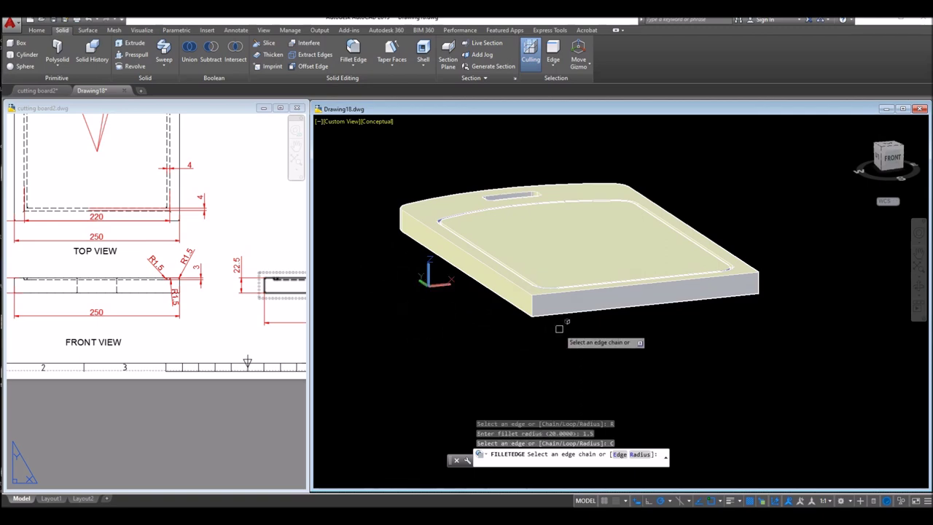
pyautogui.moveTo(512, 293); pyautogui.dragTo(514, 349, button='middle')
pyautogui.click(440, 249)
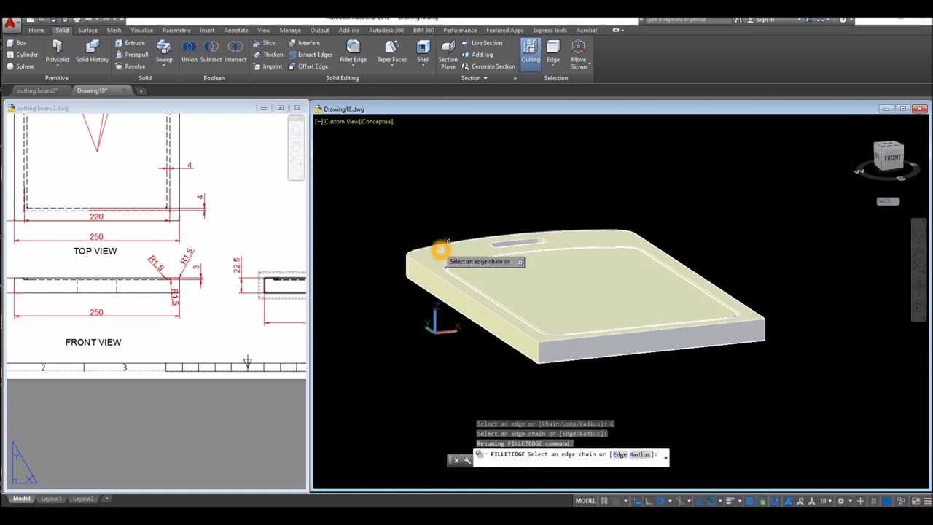
pyautogui.click(608, 339)
pyautogui.rightClick(731, 256)
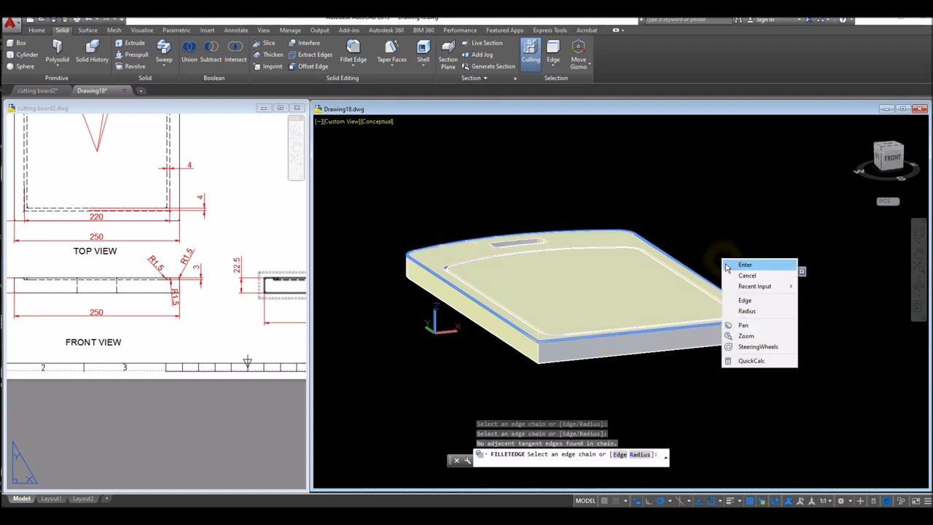
pyautogui.click(737, 265)
pyautogui.rightClick(733, 266)
pyautogui.click(740, 268)
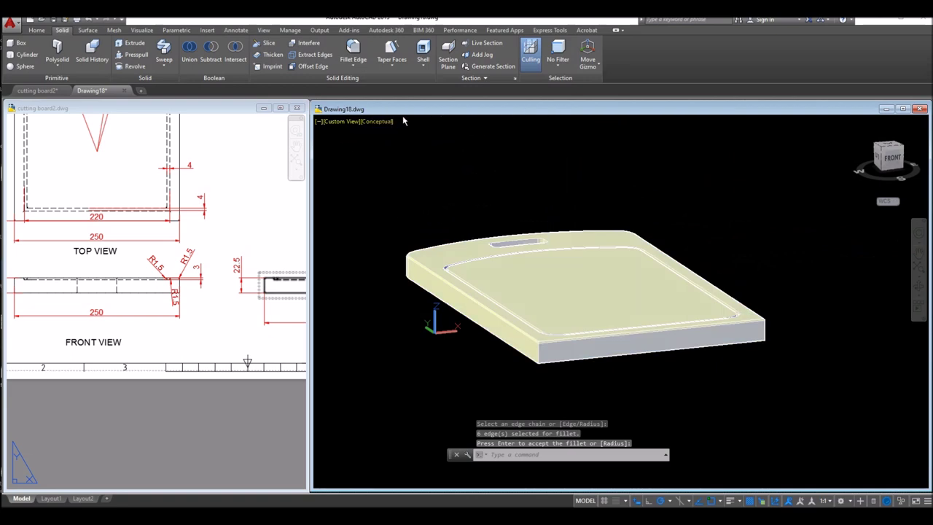
# Step: Round the board's bottom outer perimeter edges with Fillet Edge at the same 1.5 mm radius, selecting them as edge chains
pyautogui.click(348, 30)
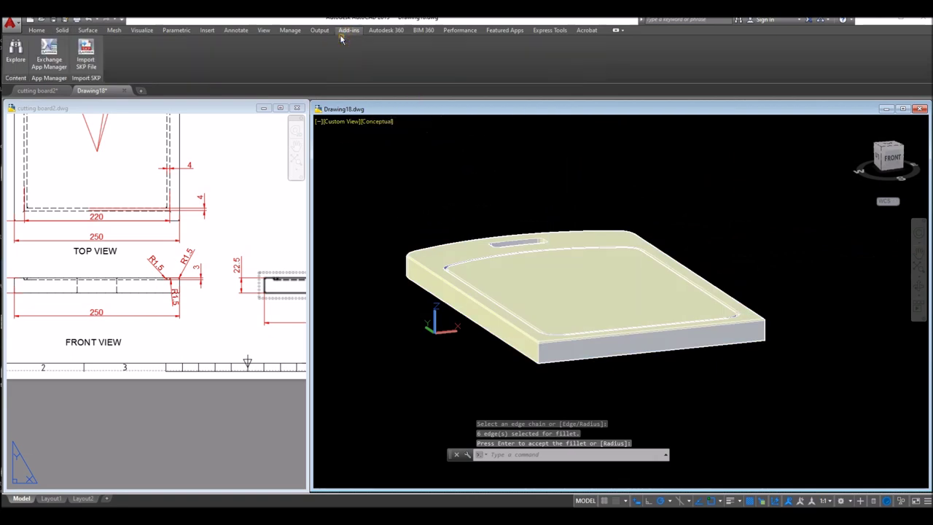
pyautogui.click(36, 31)
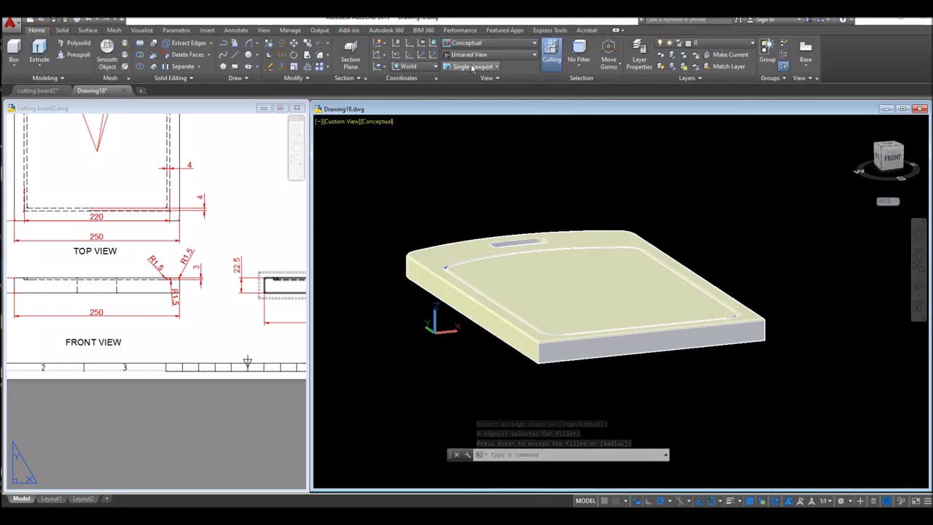
pyautogui.click(63, 31)
pyautogui.click(352, 51)
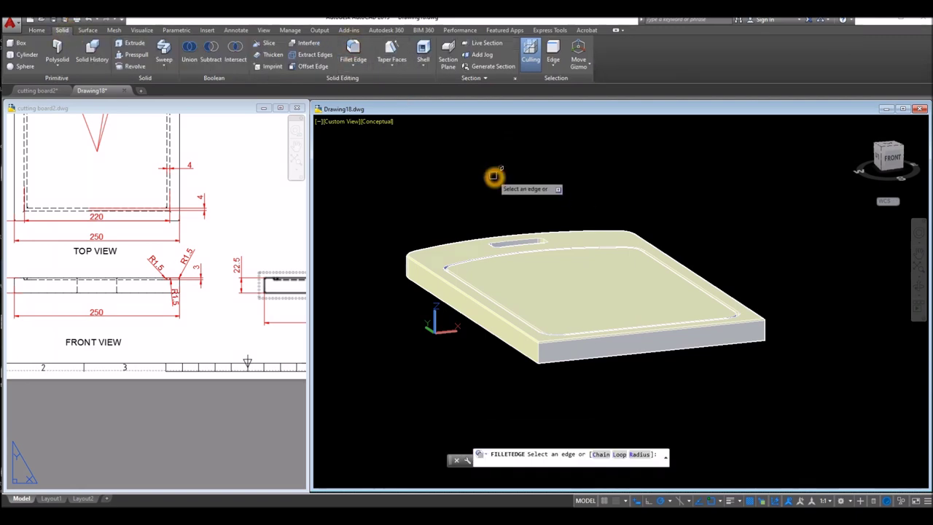
pyautogui.scroll(2, 562, 392)
pyautogui.moveTo(560, 390)
pyautogui.mouseDown(button='middle')
pyautogui.moveTo(547, 376)
pyautogui.moveTo(569, 386)
pyautogui.moveTo(551, 383)
pyautogui.mouseUp(button='middle')
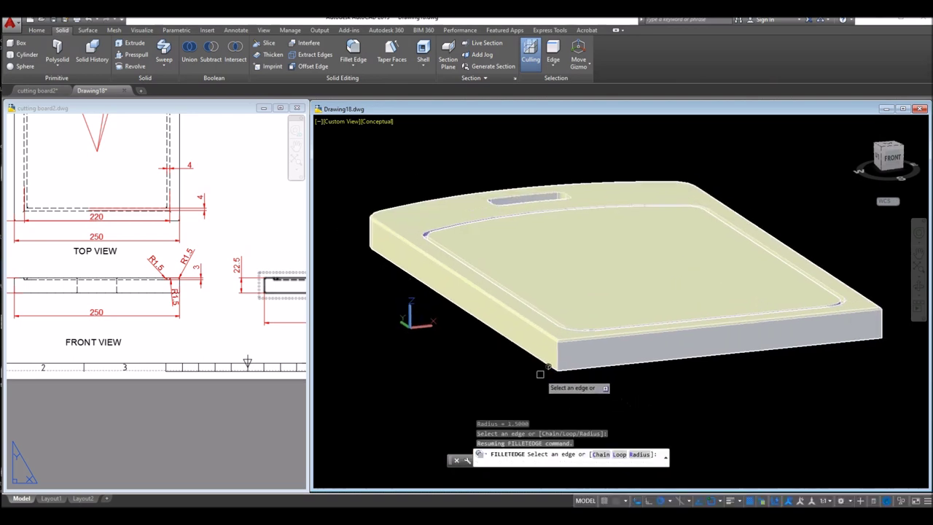
pyautogui.click(602, 455)
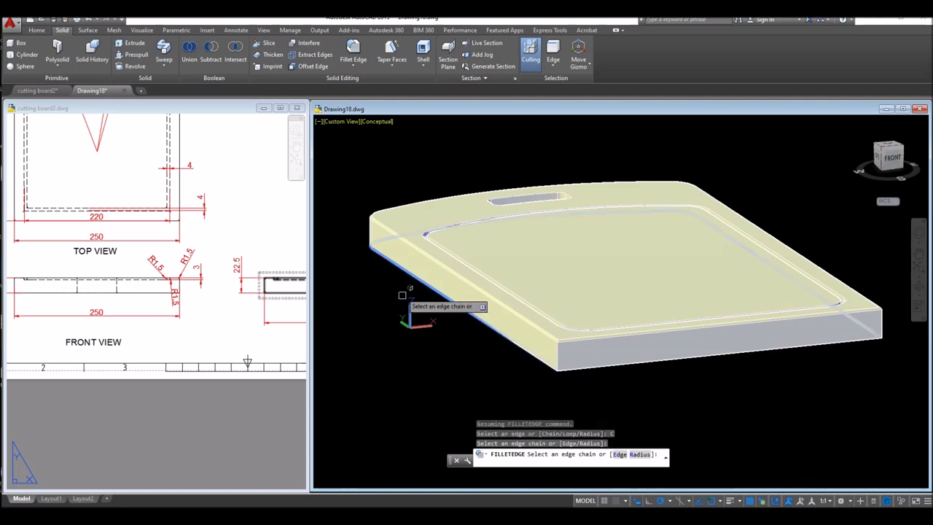
pyautogui.click(593, 367)
pyautogui.rightClick(479, 364)
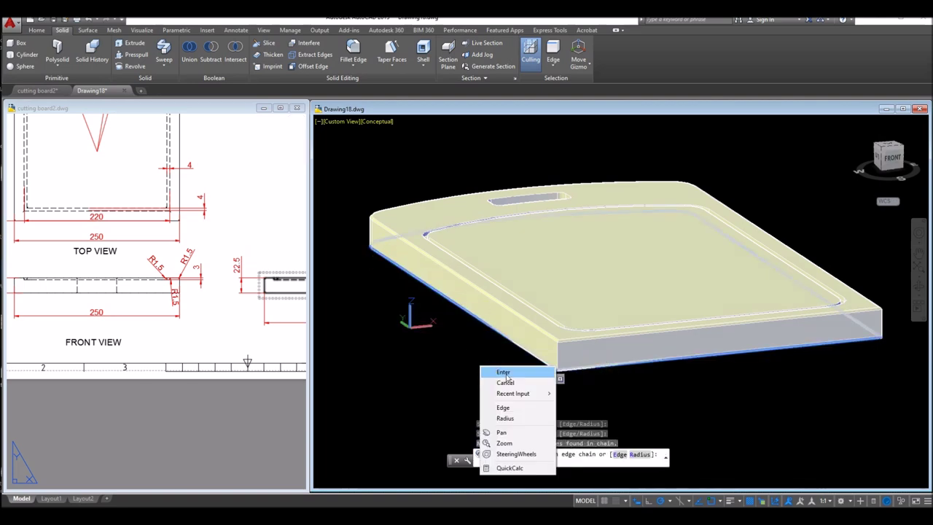
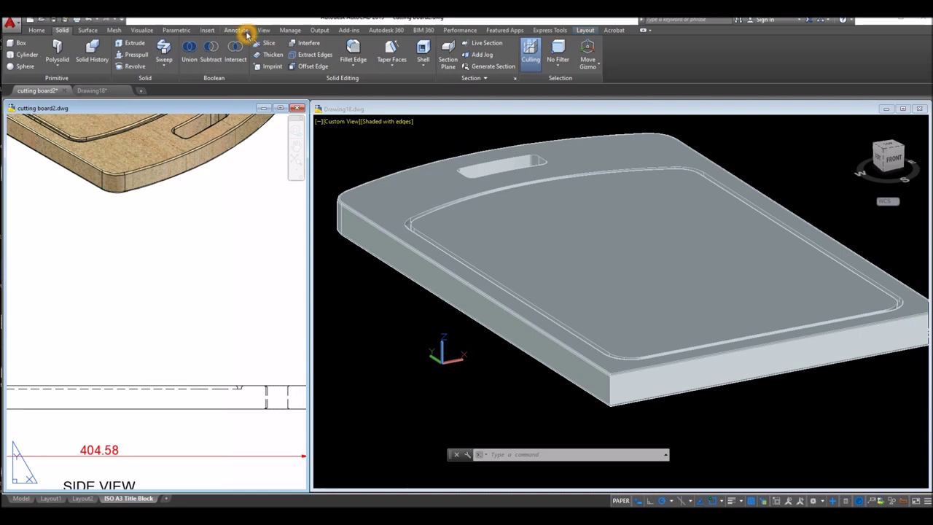
# Step: Add a radius dimension to the rounded upper edge of the groove in the reference's side view
pyautogui.click(178, 69)
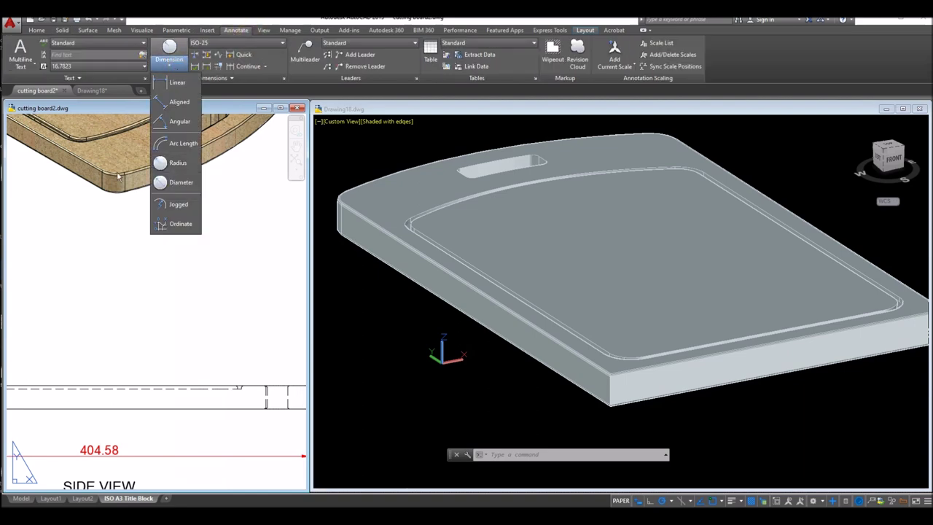
pyautogui.click(171, 167)
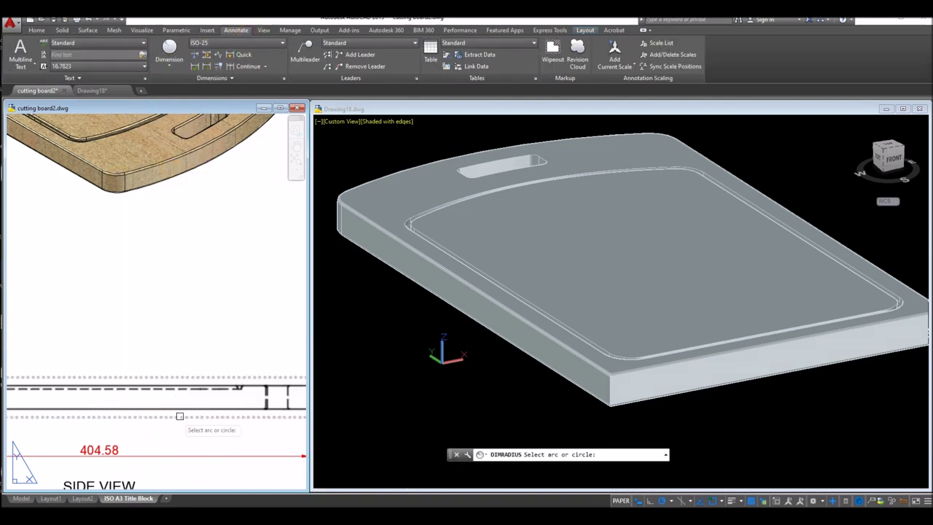
pyautogui.scroll(6, 174, 409)
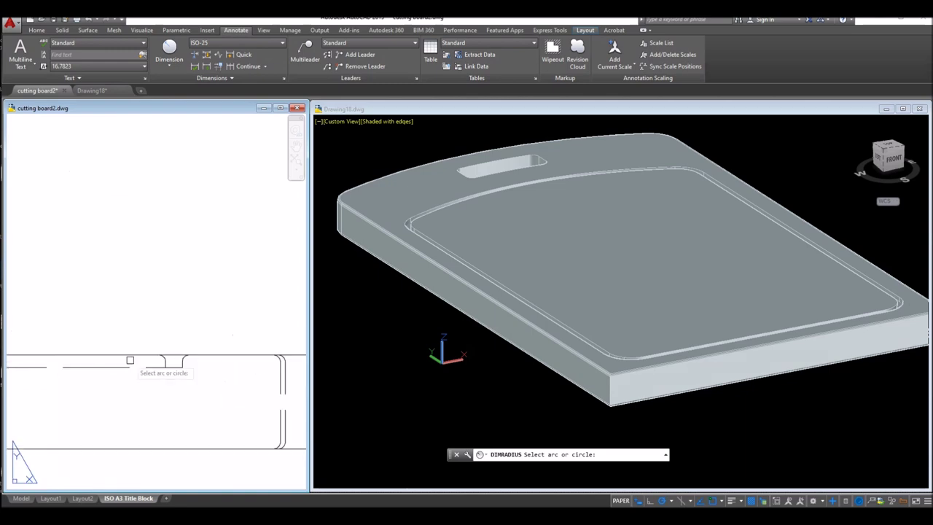
pyautogui.click(174, 359)
pyautogui.scroll(-3, 197, 314)
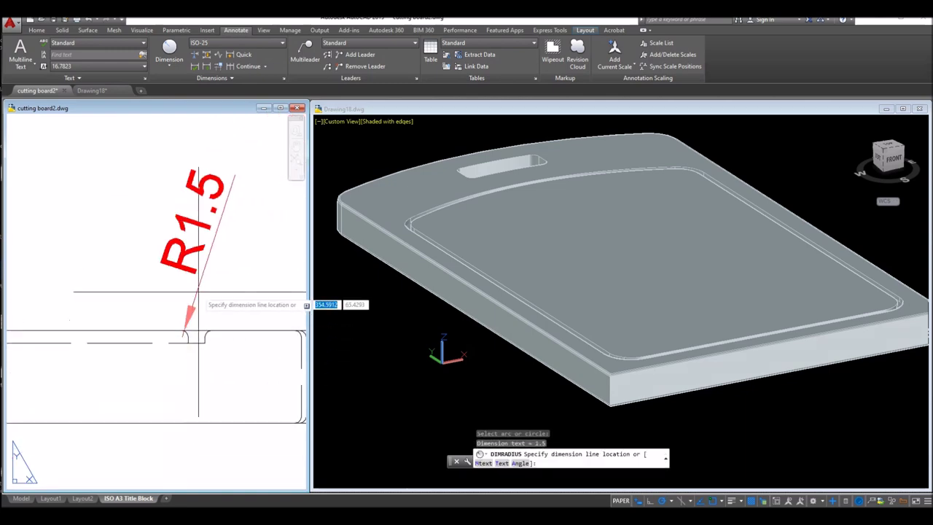
pyautogui.click(248, 176)
pyautogui.click(374, 317)
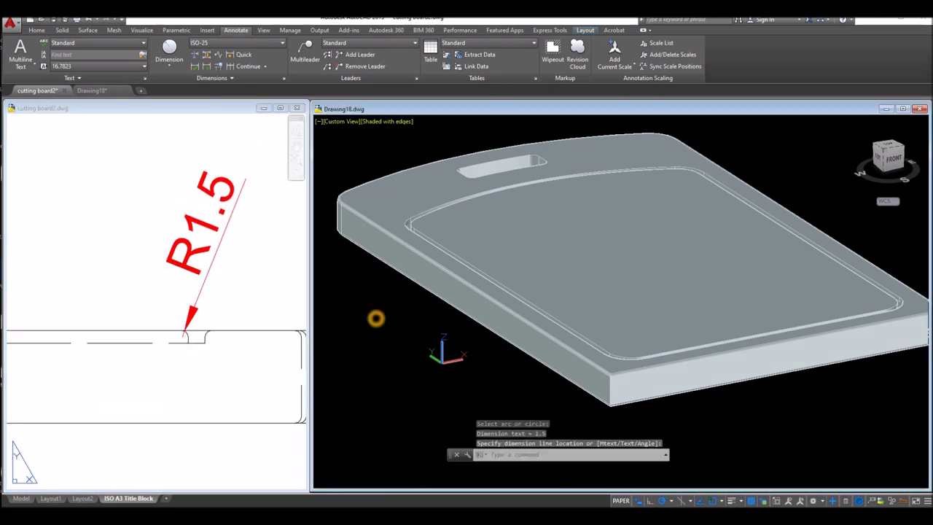
pyautogui.click(64, 31)
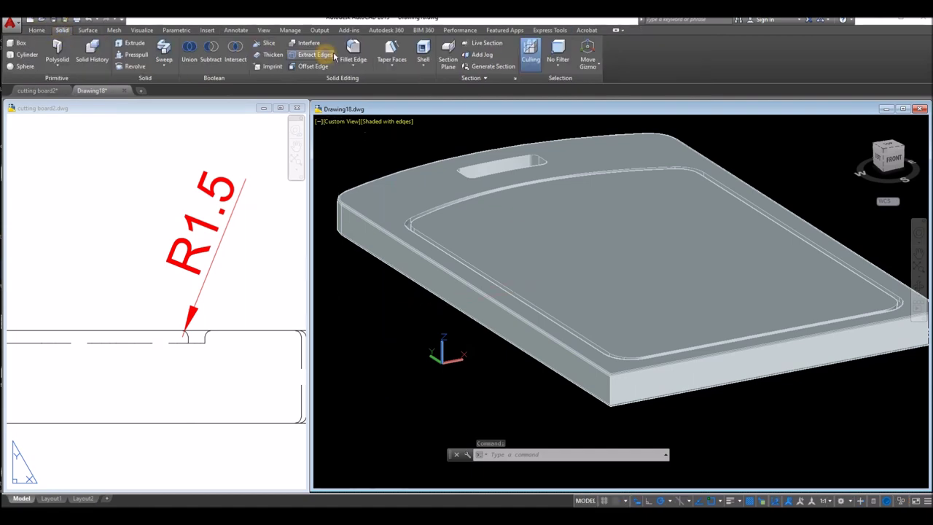
pyautogui.click(353, 54)
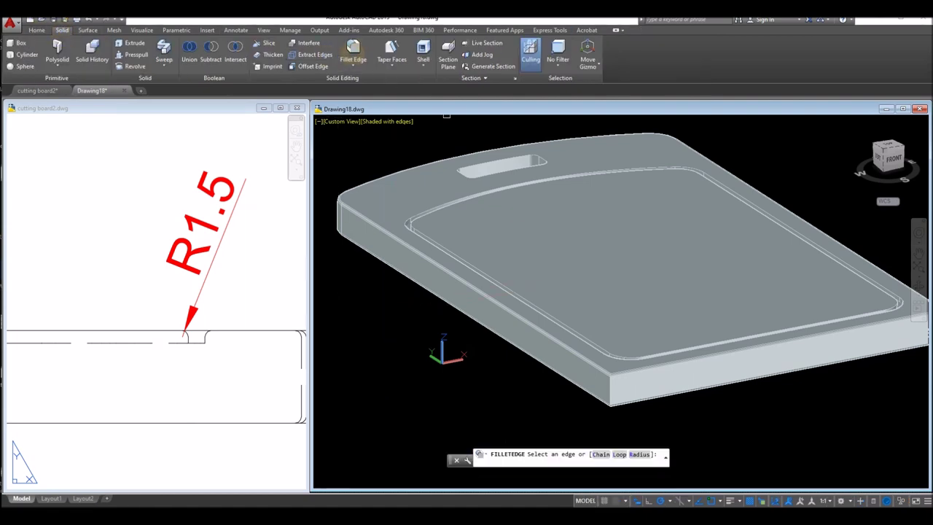
pyautogui.rightClick(377, 327)
pyautogui.click(403, 392)
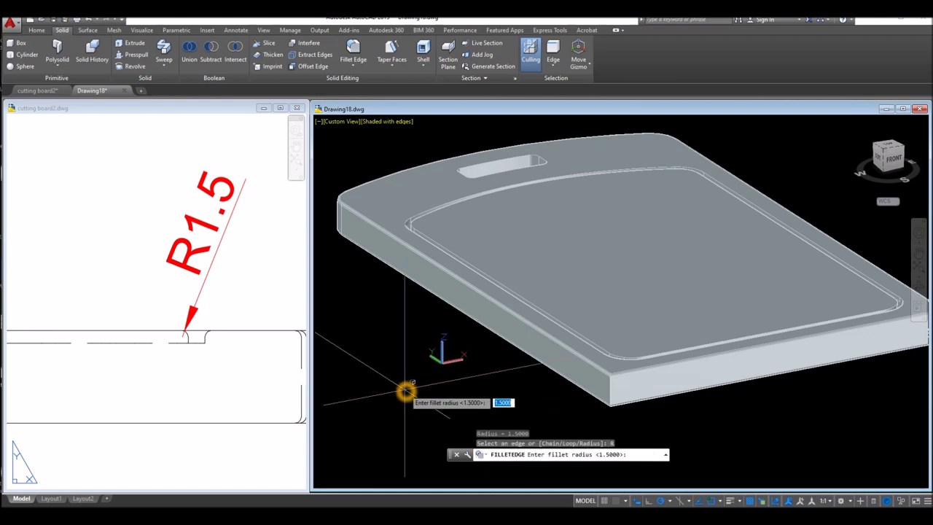
pyautogui.press('Return')
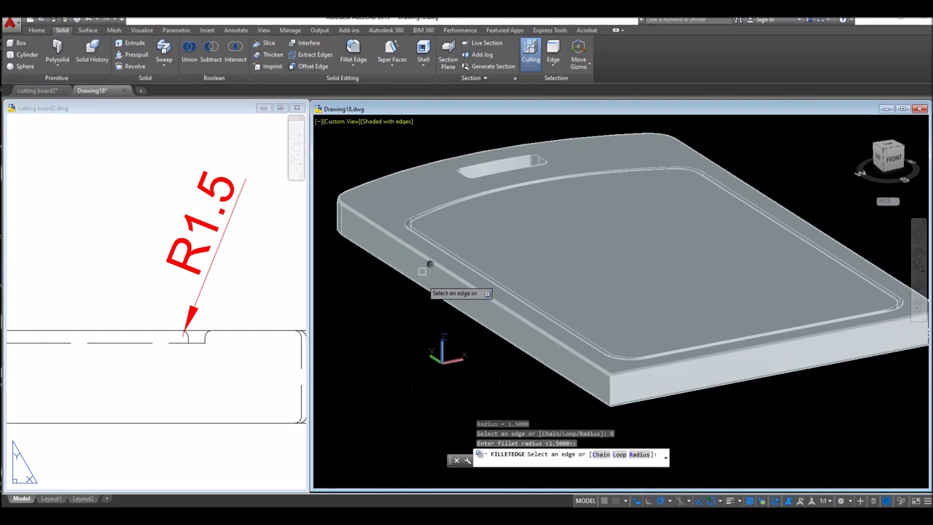
pyautogui.rightClick(382, 358)
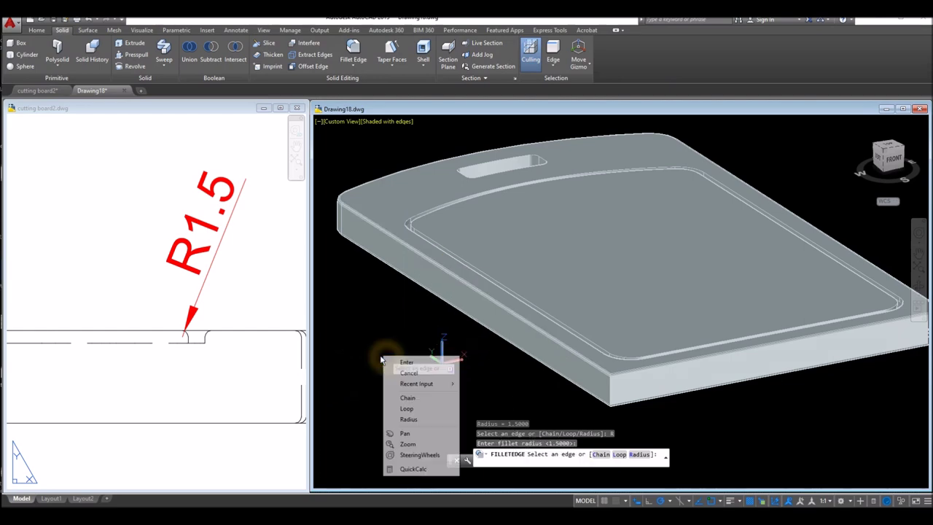
pyautogui.click(408, 400)
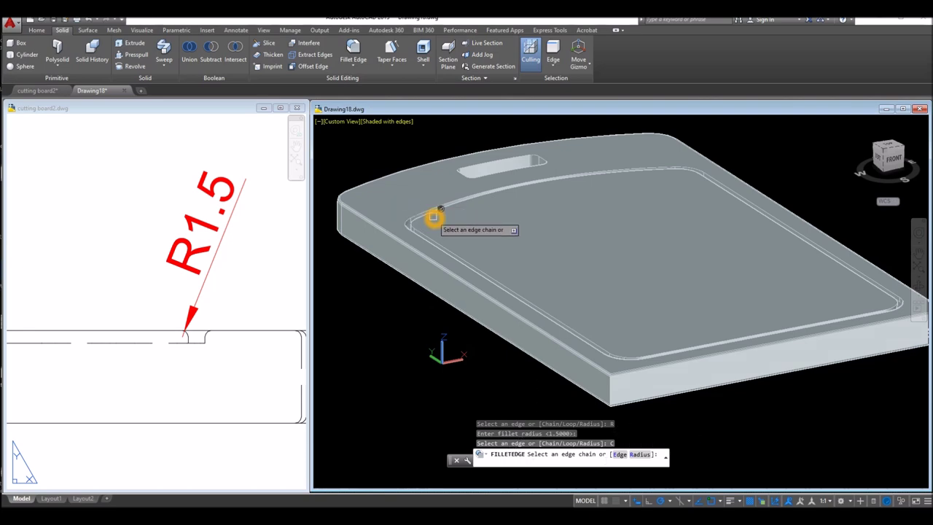
pyautogui.scroll(5, 412, 223)
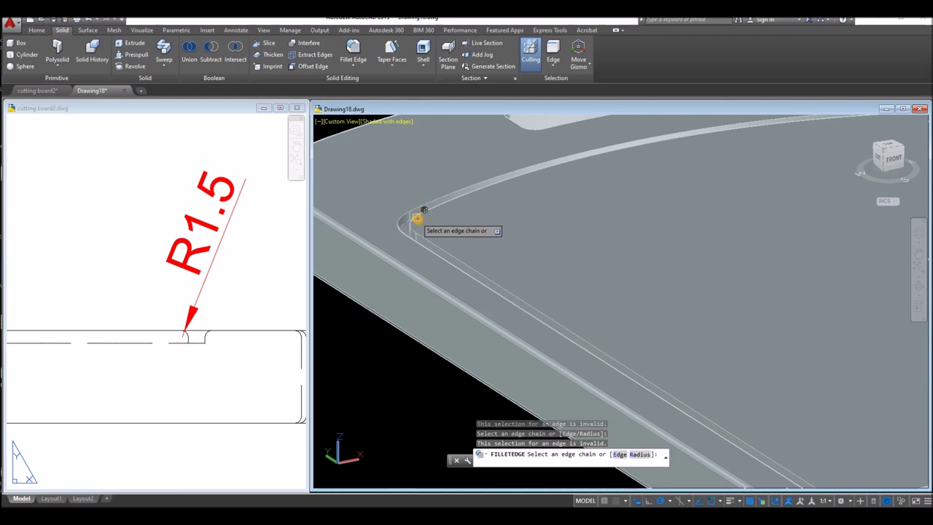
pyautogui.press('Escape')
pyautogui.click(408, 187)
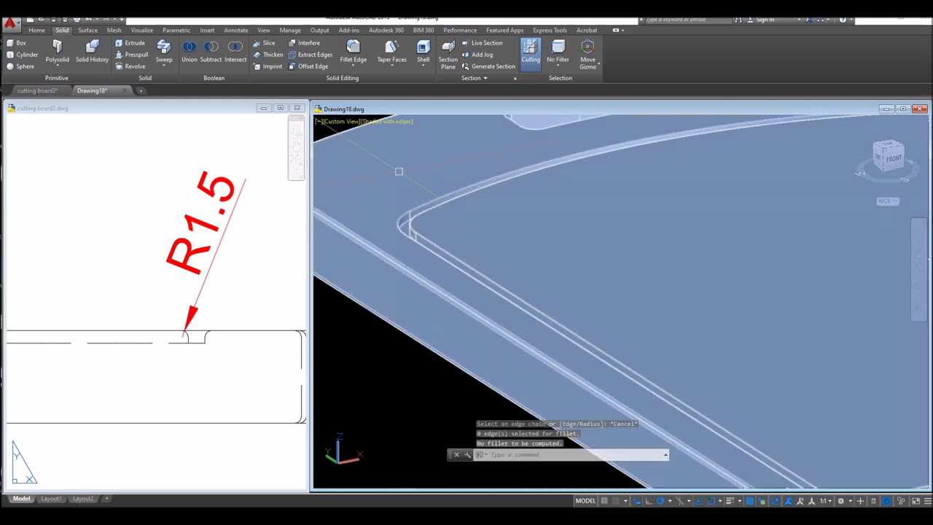
# Step: Try to round the groove's upper edge with Fillet Edge at a 1.5 mm radius, selecting it as an edge chain
pyautogui.click(353, 53)
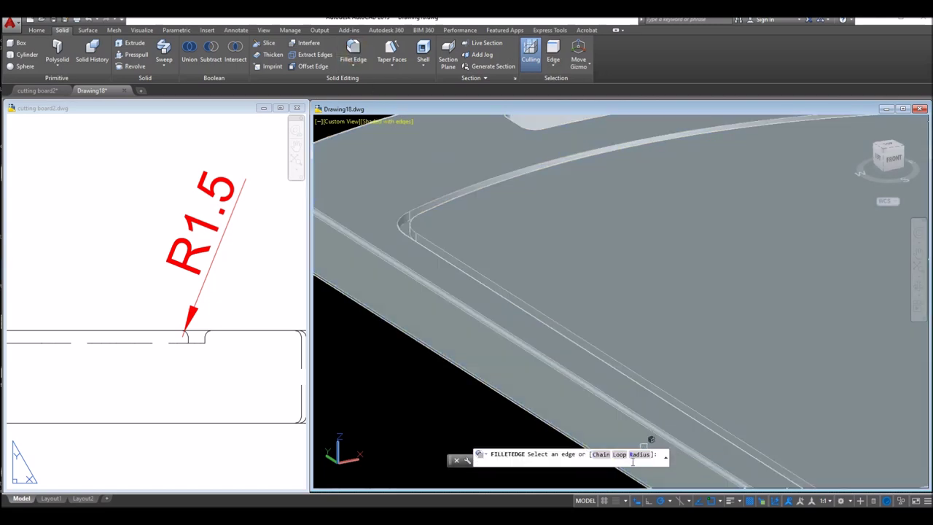
pyautogui.rightClick(371, 381)
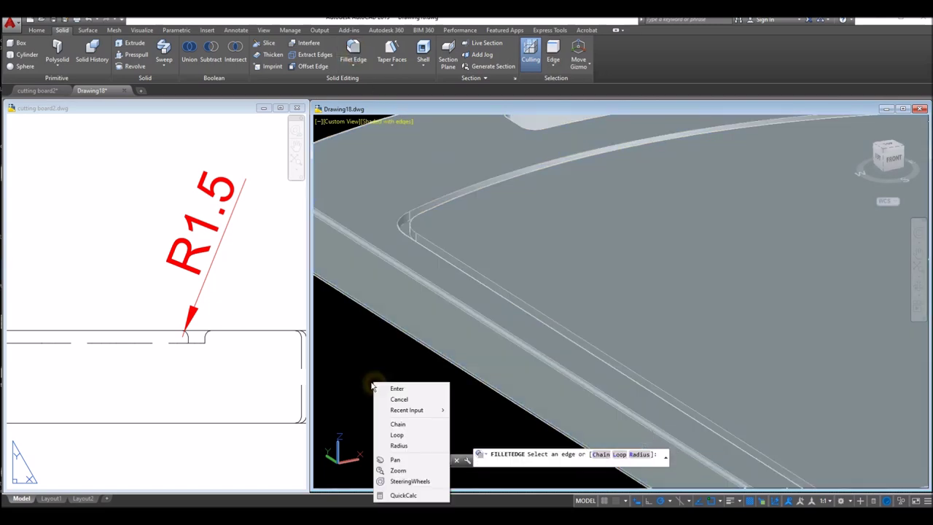
pyautogui.click(400, 444)
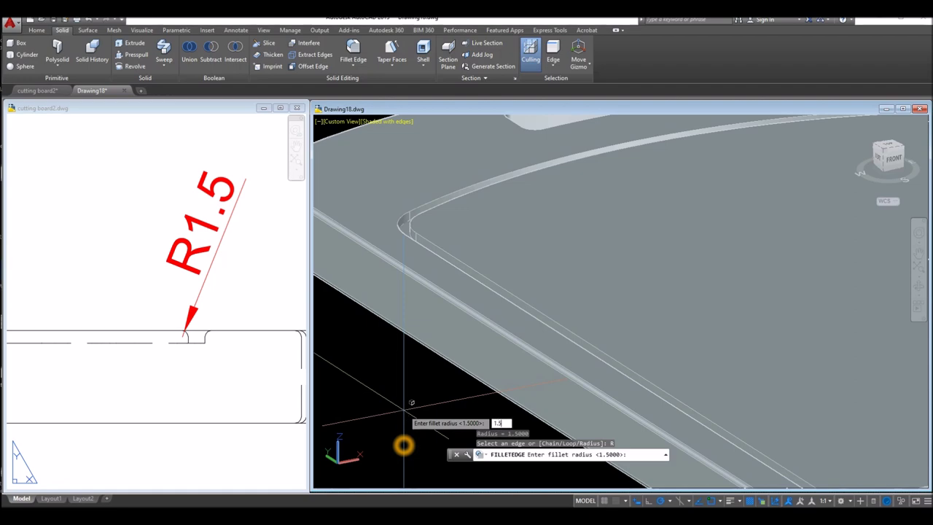
pyautogui.press('Return')
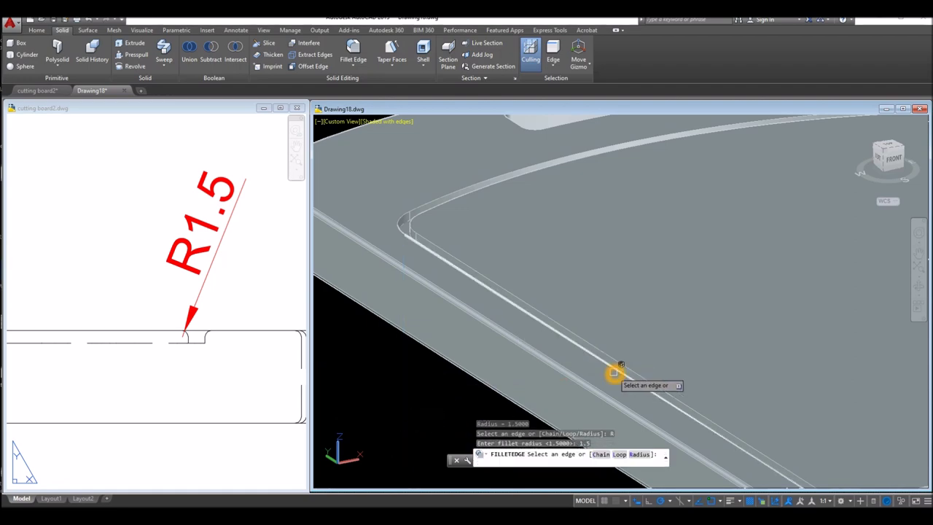
pyautogui.click(602, 454)
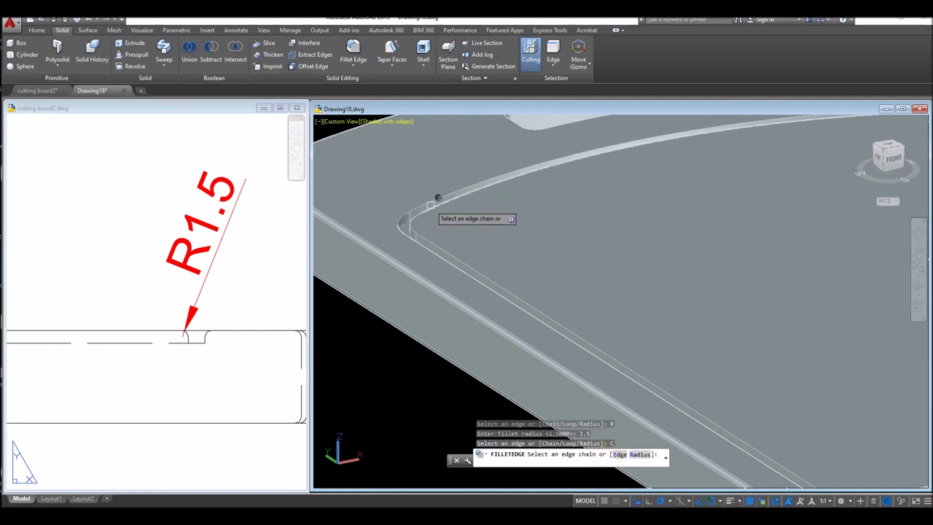
pyautogui.click(430, 201)
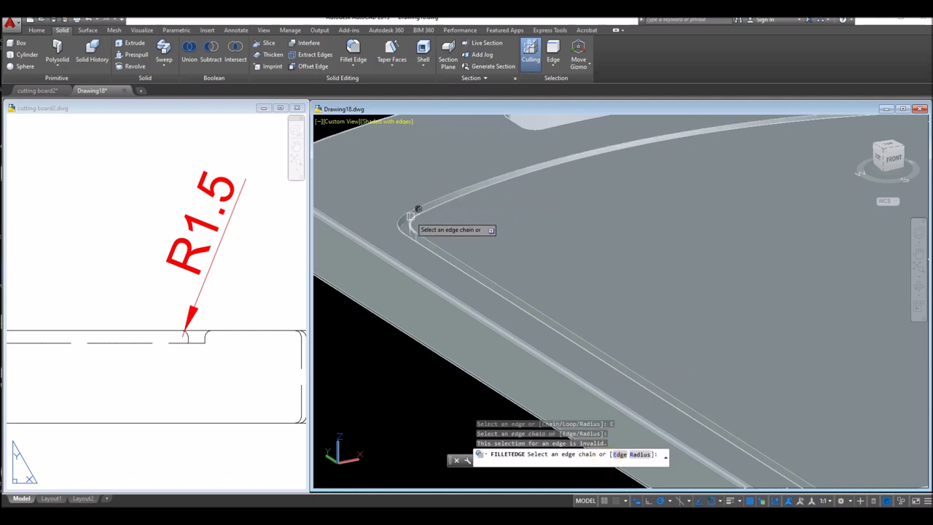
pyautogui.scroll(-5, 412, 215)
pyautogui.press('Return')
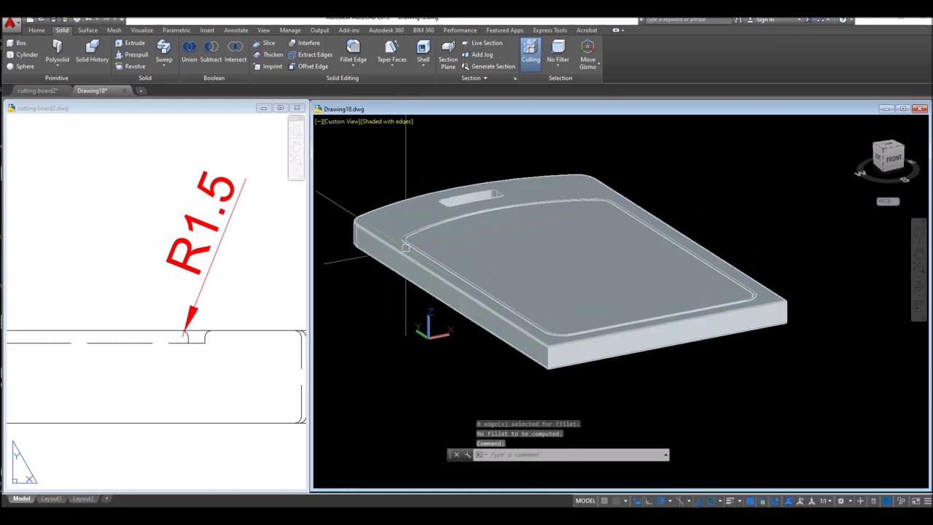
# Step: Move the cutting board solid away from the leftover groove and handle profile curves beneath it
pyautogui.keyDown('shift'); pyautogui.moveTo(463, 223); pyautogui.dragTo(421, 240, button='middle'); pyautogui.keyUp('shift')
pyautogui.scroll(6, 419, 238)
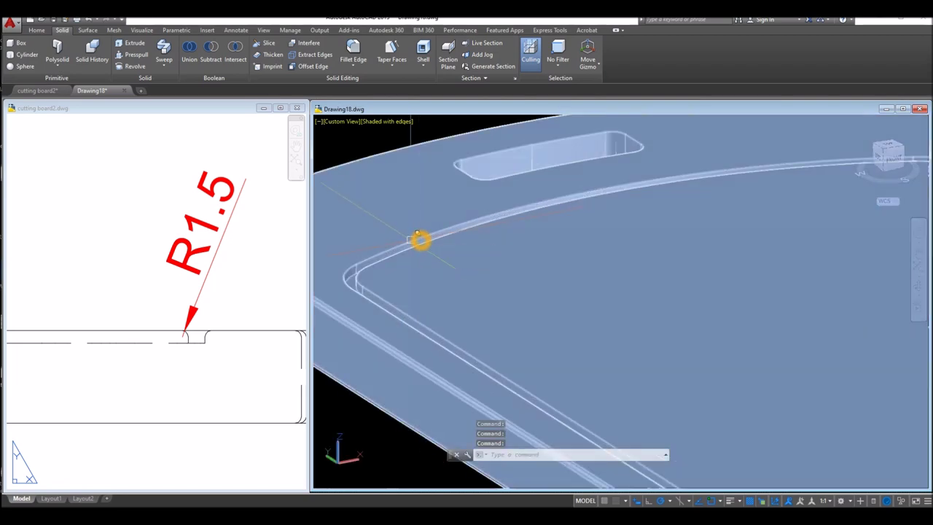
pyautogui.scroll(-3, 416, 239)
pyautogui.scroll(-5, 414, 239)
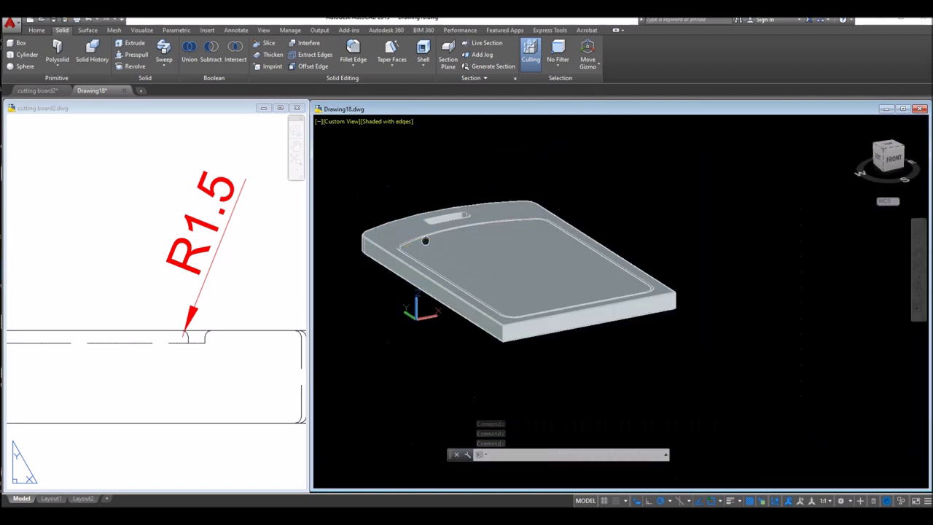
pyautogui.click(477, 239)
pyautogui.click(529, 266)
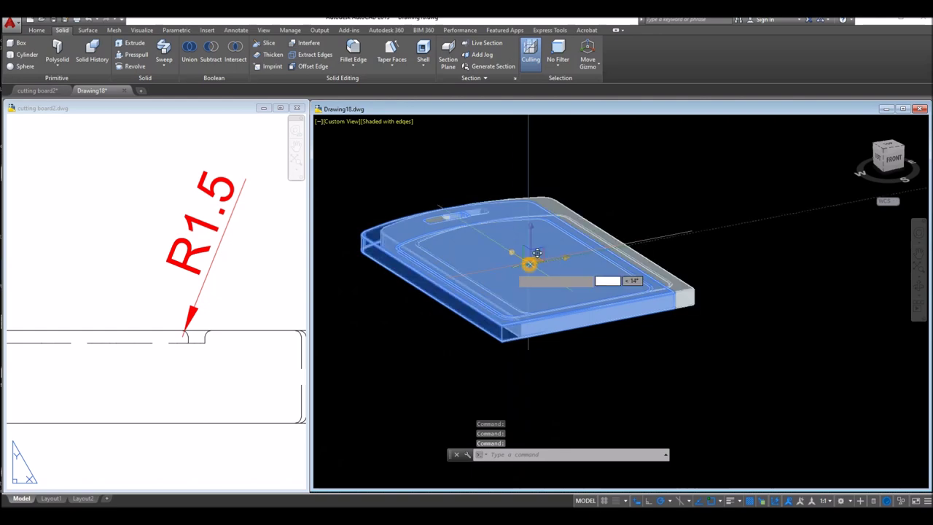
pyautogui.click(737, 223)
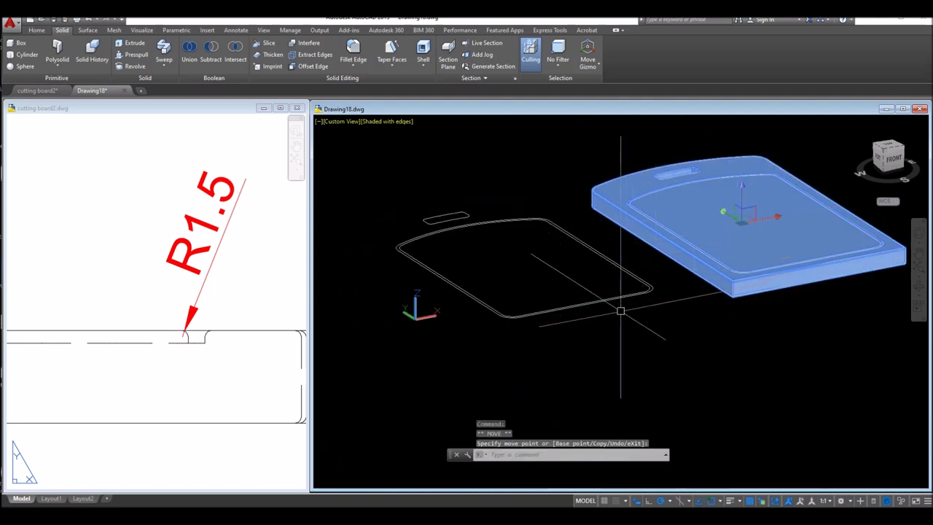
# Step: Delete the leftover groove and handle-slot profile curves, keeping the board solid out of the selection
pyautogui.click(602, 341)
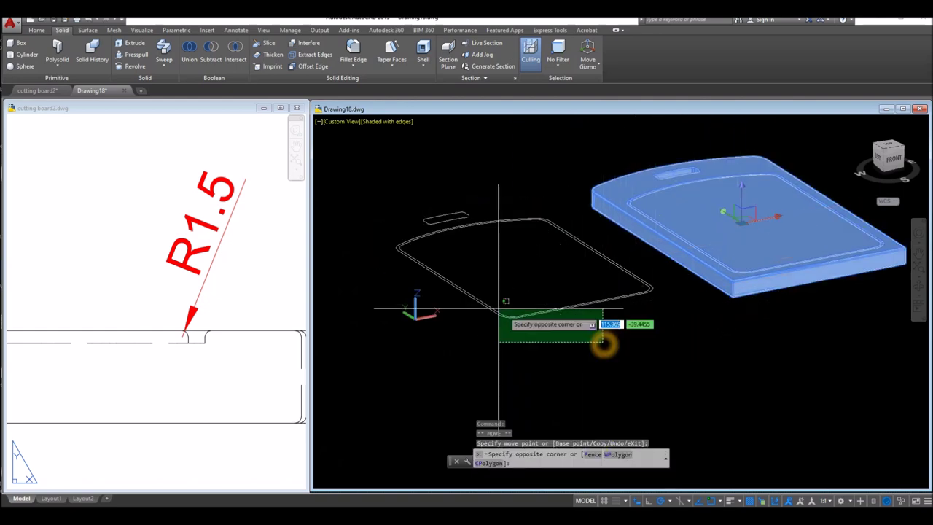
pyautogui.click(390, 221)
pyautogui.keyDown('shift'); pyautogui.click(643, 208); pyautogui.keyUp('shift')
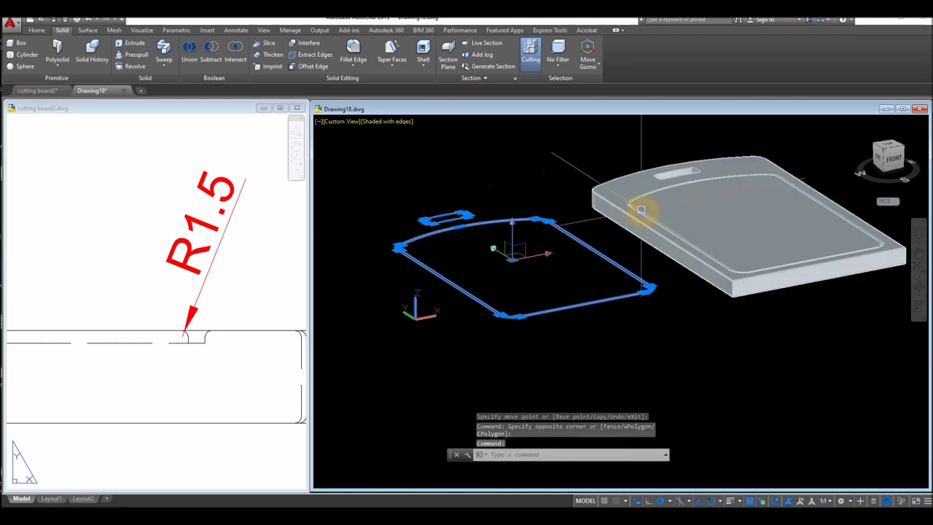
pyautogui.moveTo(575, 211); pyautogui.dragTo(541, 240, button='middle')
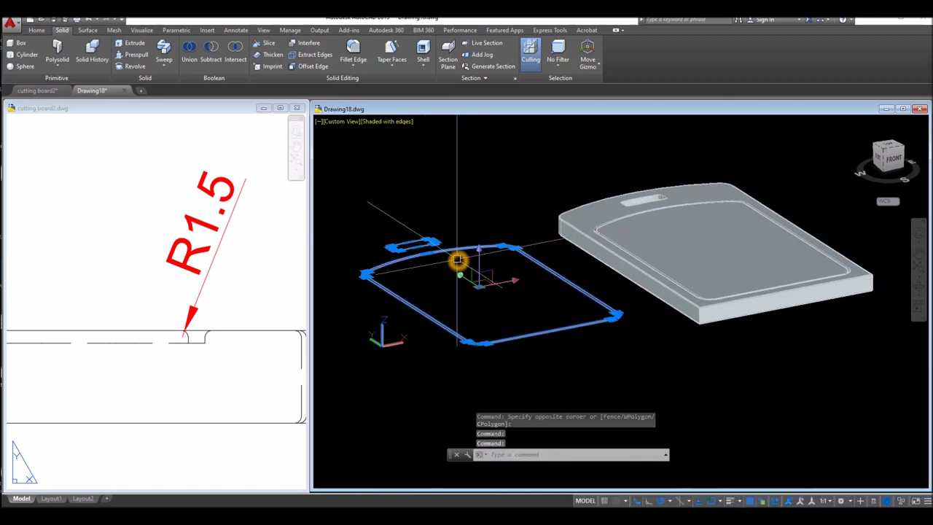
pyautogui.press('Delete')
# Step: Round the groove's outer upper edge on the board with Fillet Edge, using an edge chain and a 1.5 mm radius
pyautogui.keyDown('shift'); pyautogui.moveTo(458, 230); pyautogui.dragTo(314, 244, button='middle'); pyautogui.keyUp('shift')
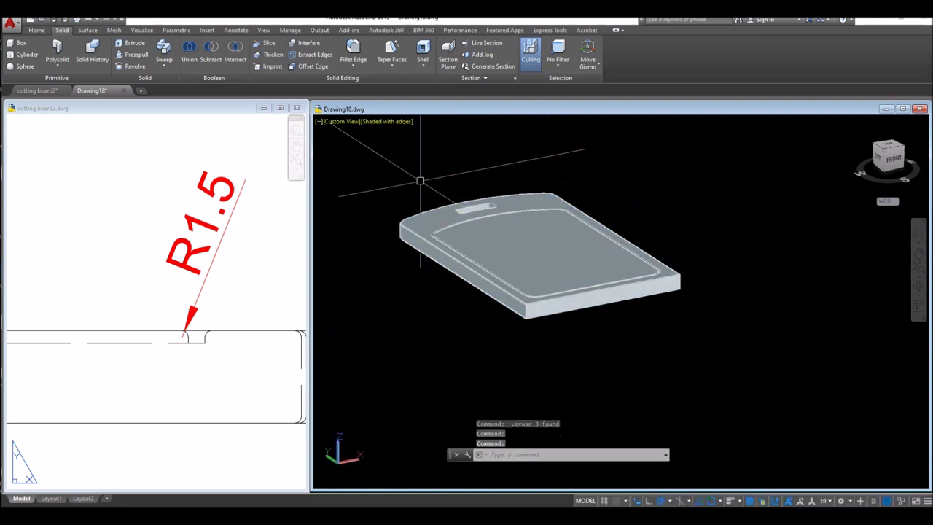
pyautogui.scroll(4, 442, 206)
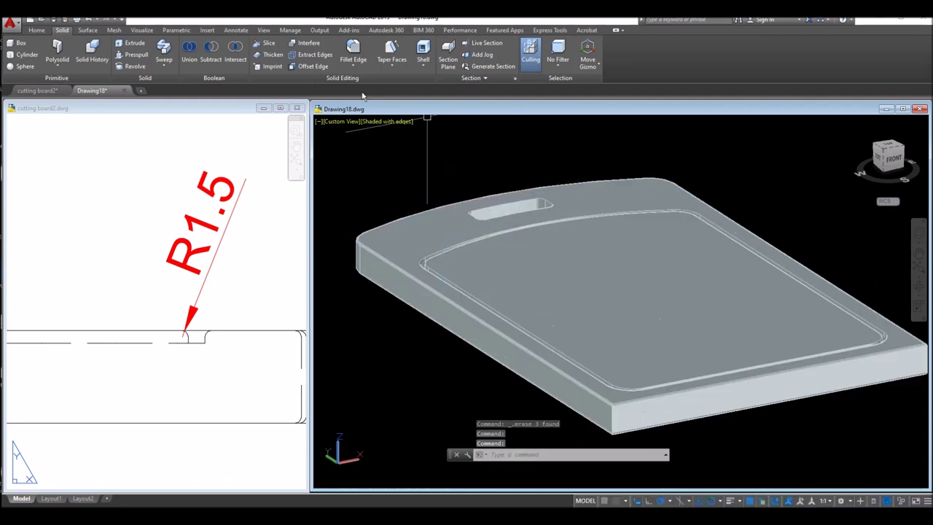
pyautogui.click(352, 53)
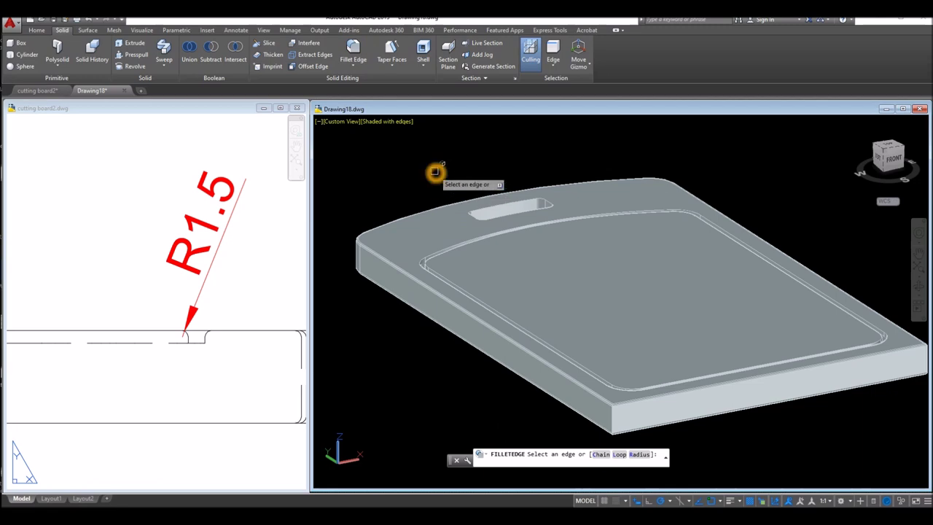
pyautogui.rightClick(435, 172)
pyautogui.click(459, 236)
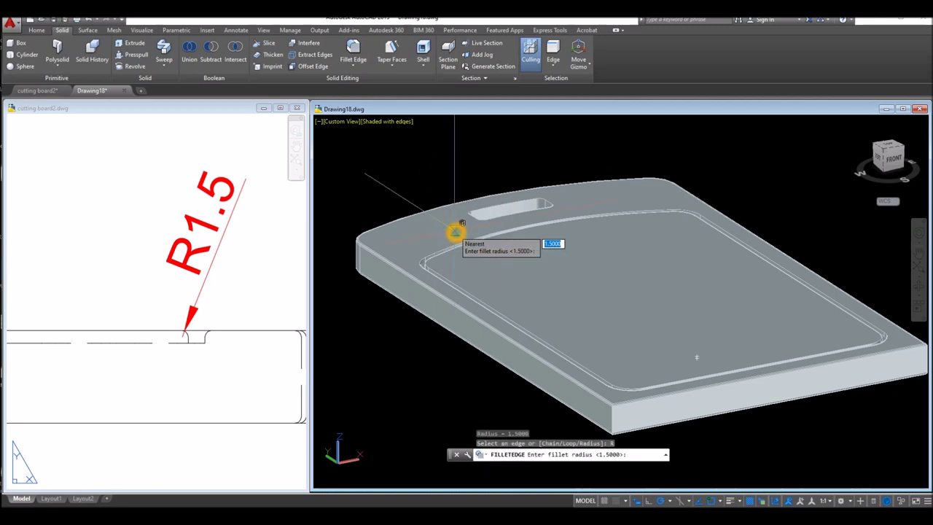
pyautogui.press('Return')
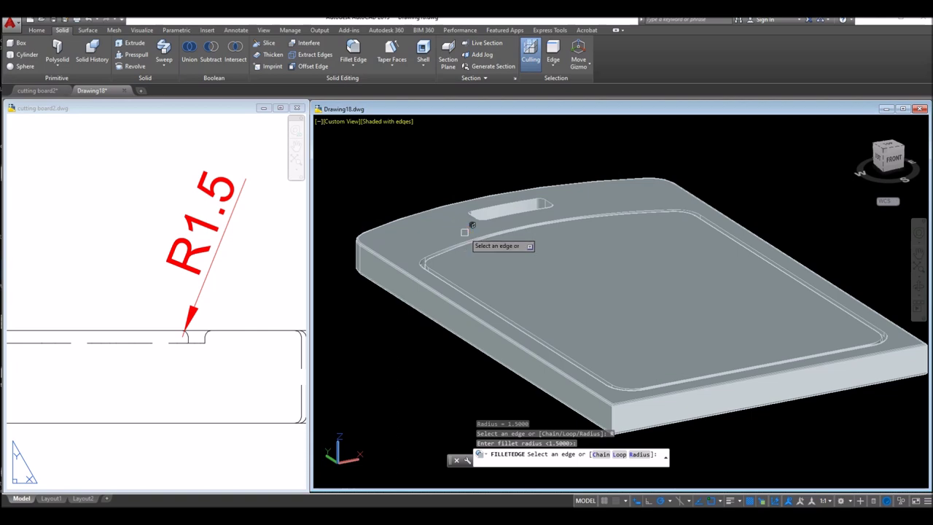
pyautogui.click(601, 454)
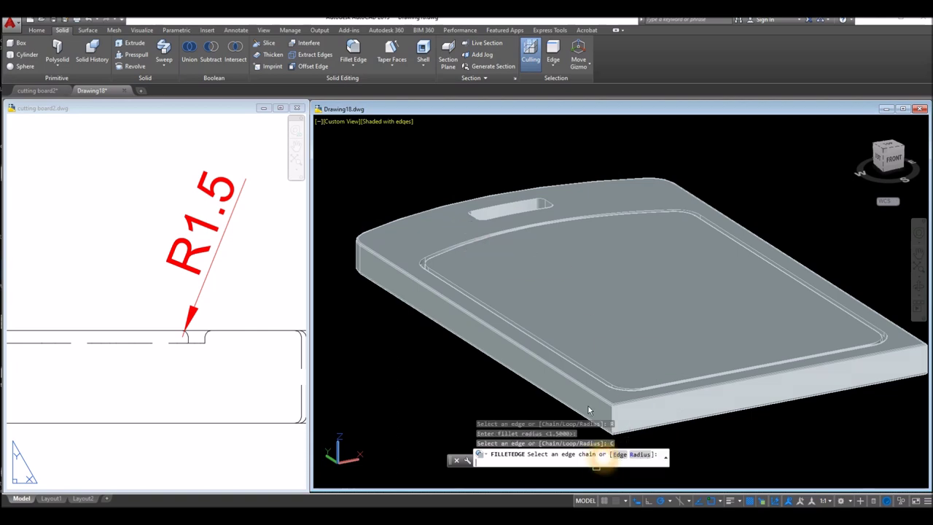
pyautogui.click(421, 261)
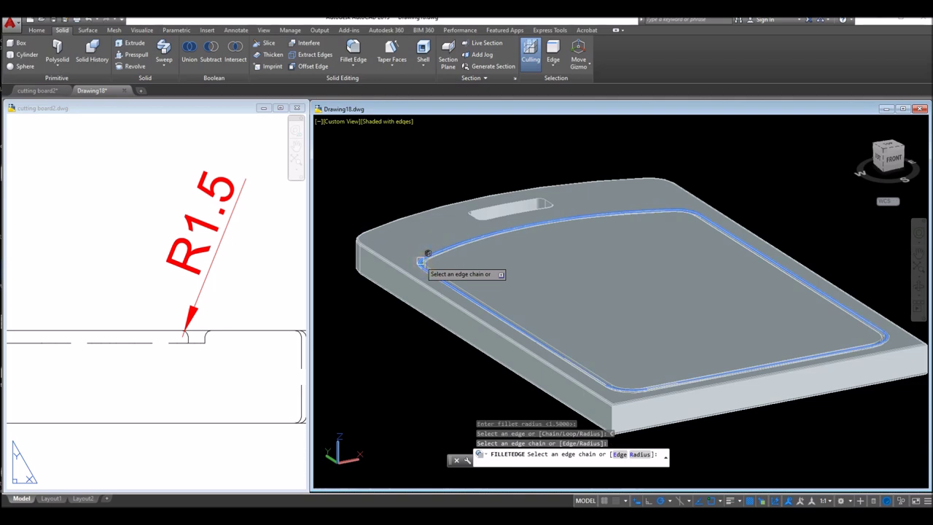
pyautogui.rightClick(537, 260)
pyautogui.click(551, 269)
pyautogui.rightClick(552, 270)
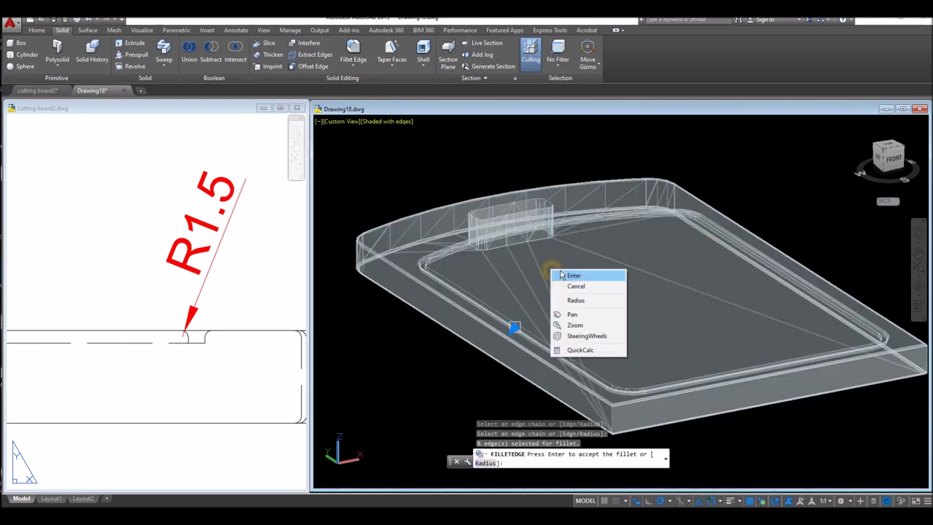
pyautogui.click(555, 268)
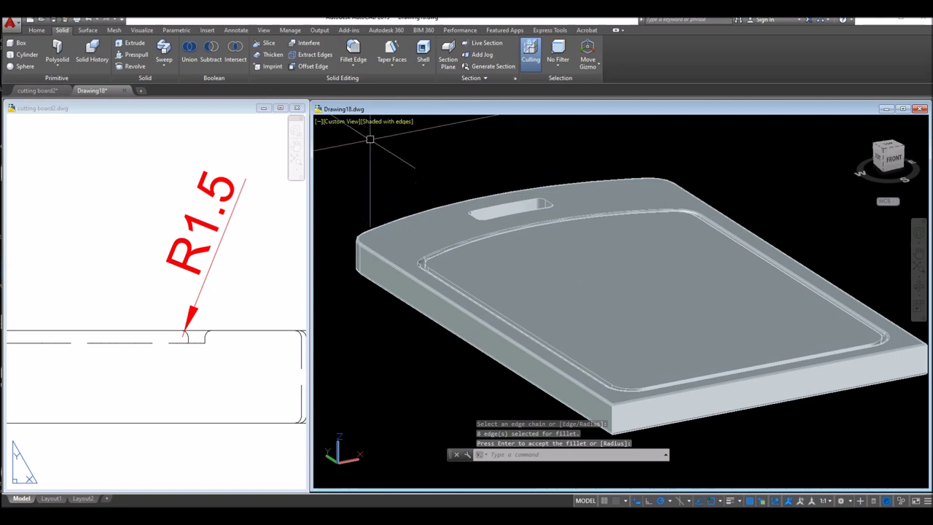
# Step: Display the cutting board in the Realistic visual style
pyautogui.click(393, 121)
pyautogui.click(417, 179)
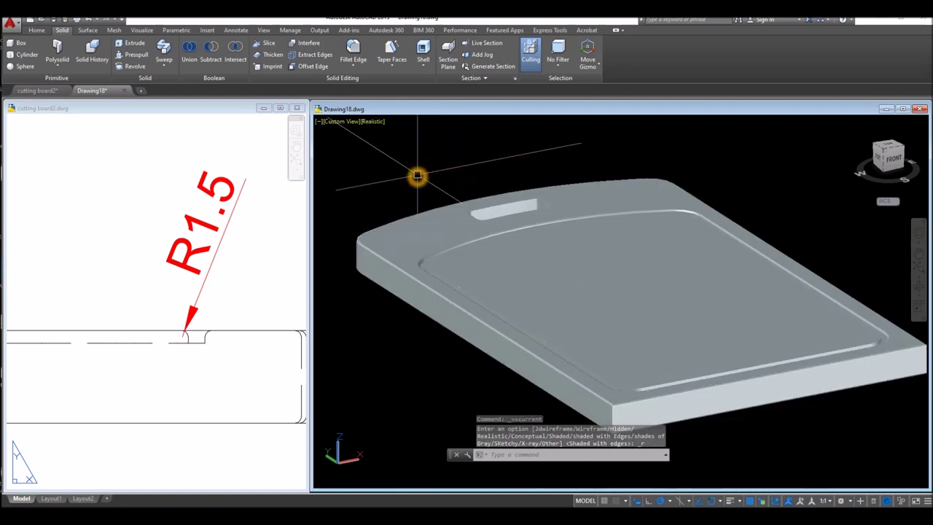
pyautogui.scroll(5, 417, 257)
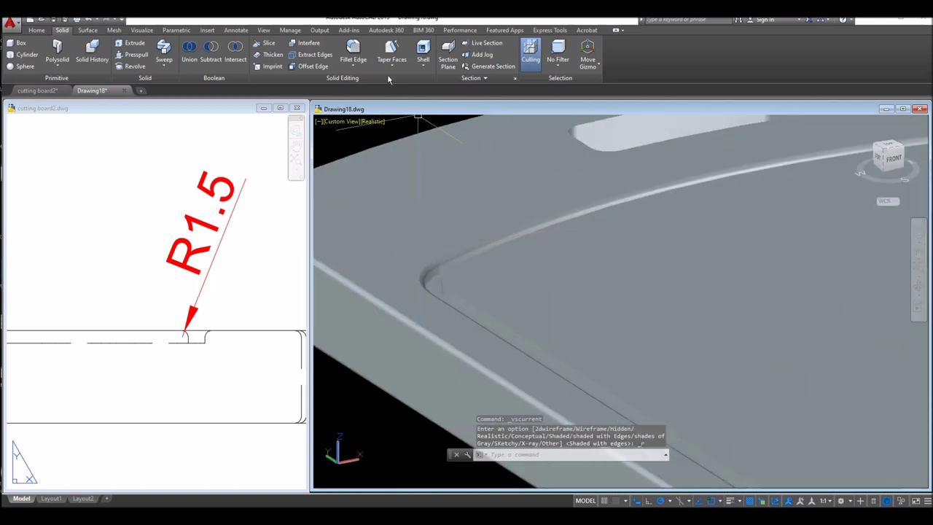
pyautogui.click(353, 55)
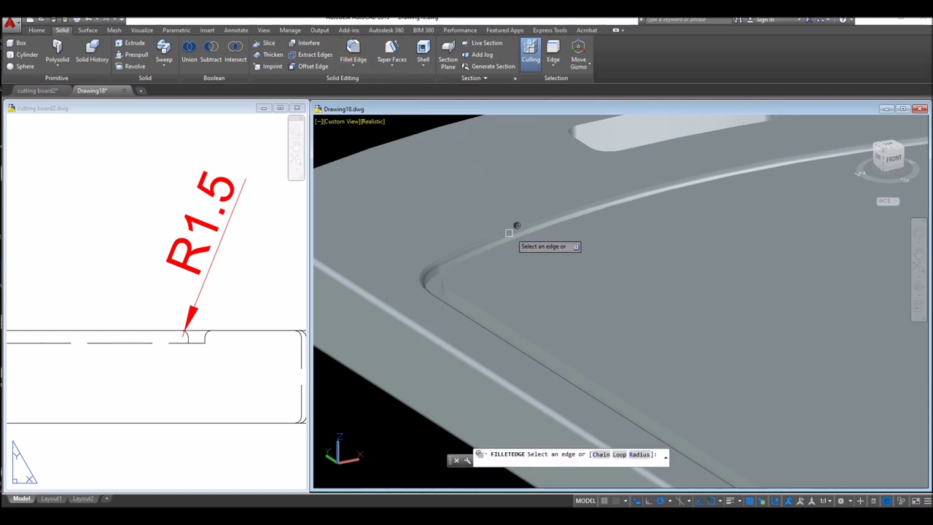
pyautogui.click(453, 286)
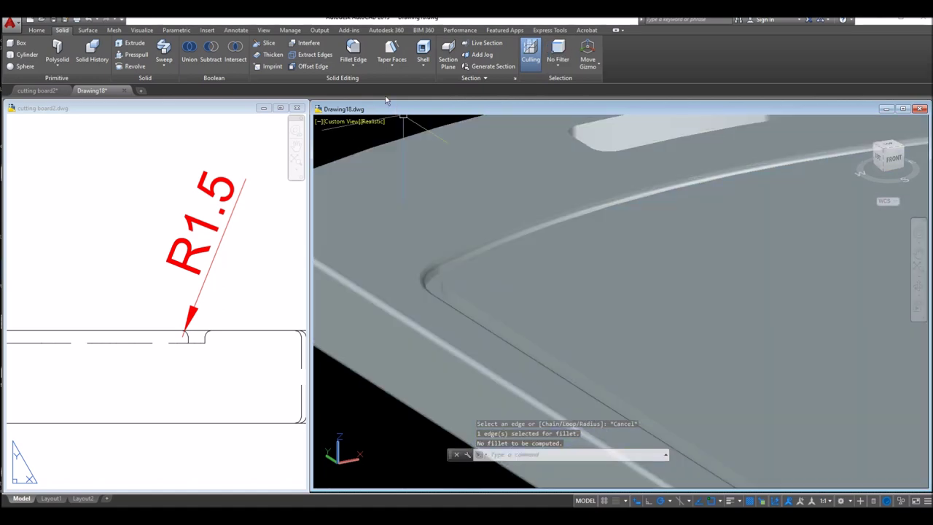
pyautogui.click(357, 51)
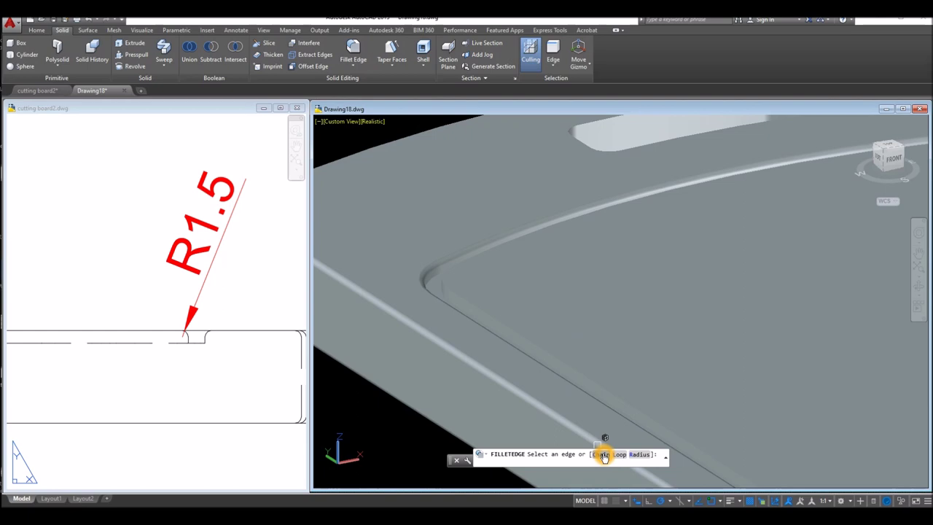
pyautogui.click(602, 454)
pyautogui.click(447, 265)
pyautogui.keyDown('shift'); pyautogui.moveTo(447, 266); pyautogui.dragTo(437, 231, button='middle'); pyautogui.keyUp('shift')
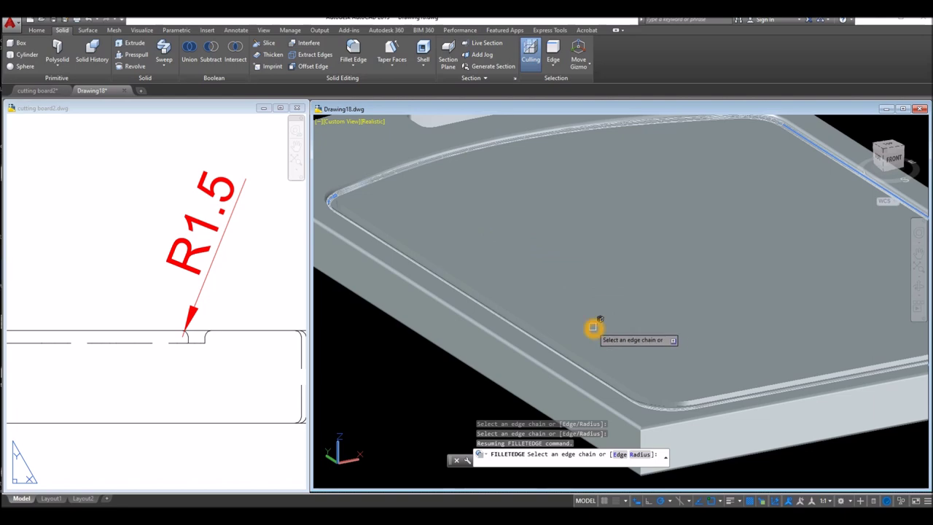
pyautogui.press('Escape')
# Step: Round the groove's inner upper edge with Fillet Edge, using an edge chain and a 1.5 mm radius
pyautogui.keyDown('shift'); pyautogui.moveTo(348, 161); pyautogui.dragTo(358, 220, button='middle'); pyautogui.keyUp('shift')
pyautogui.scroll(4, 358, 219)
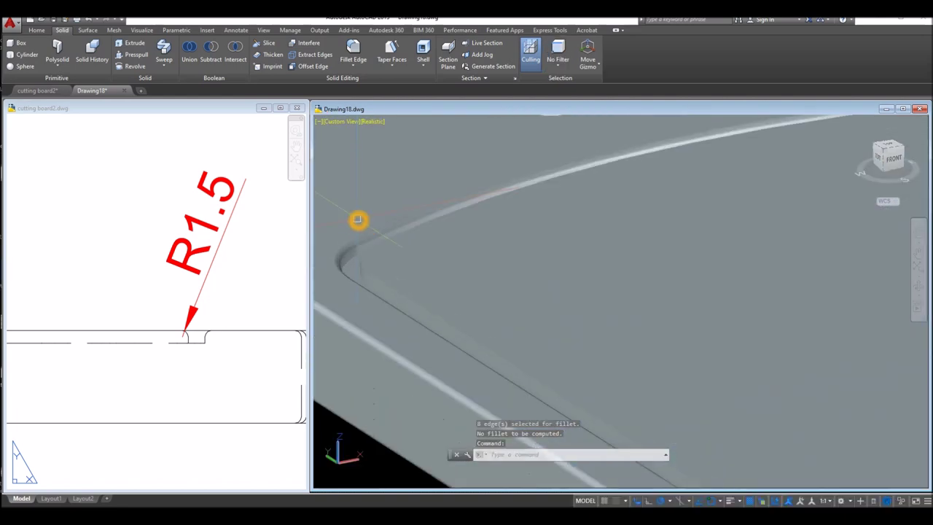
pyautogui.click(351, 48)
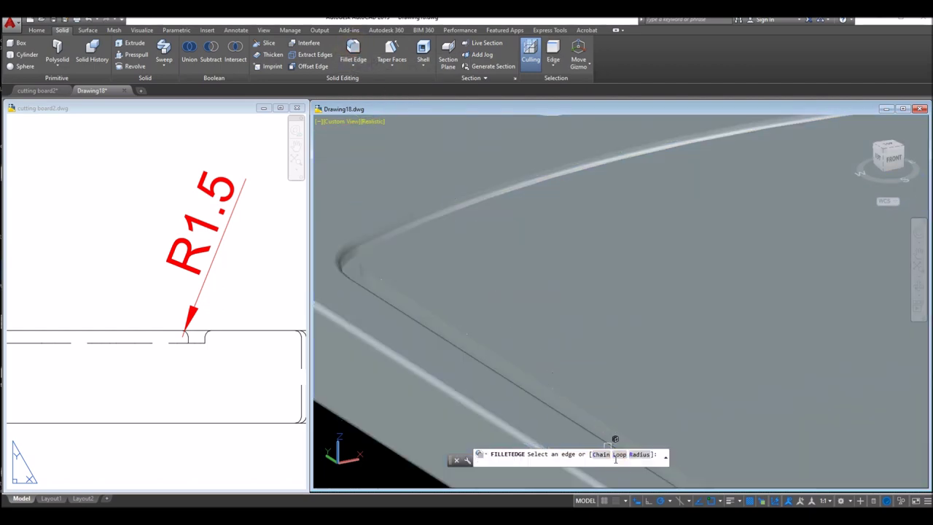
pyautogui.rightClick(535, 341)
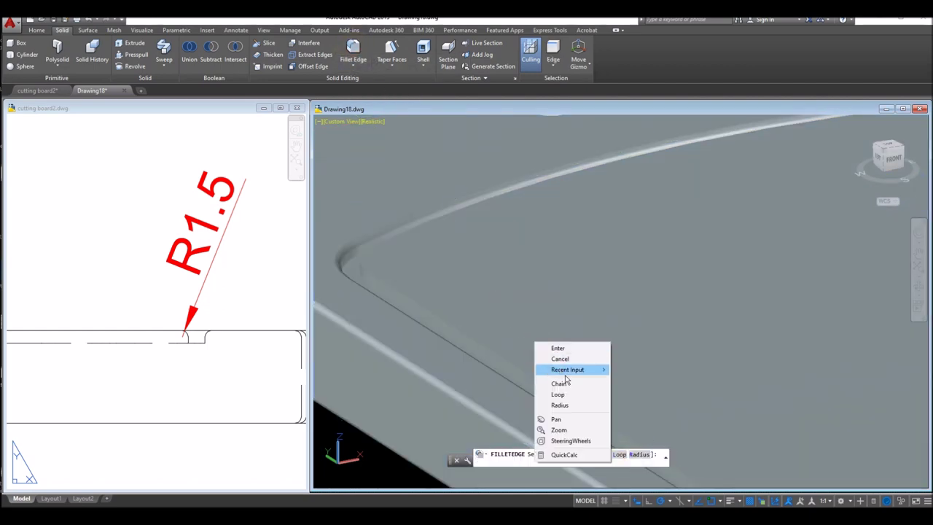
pyautogui.click(560, 405)
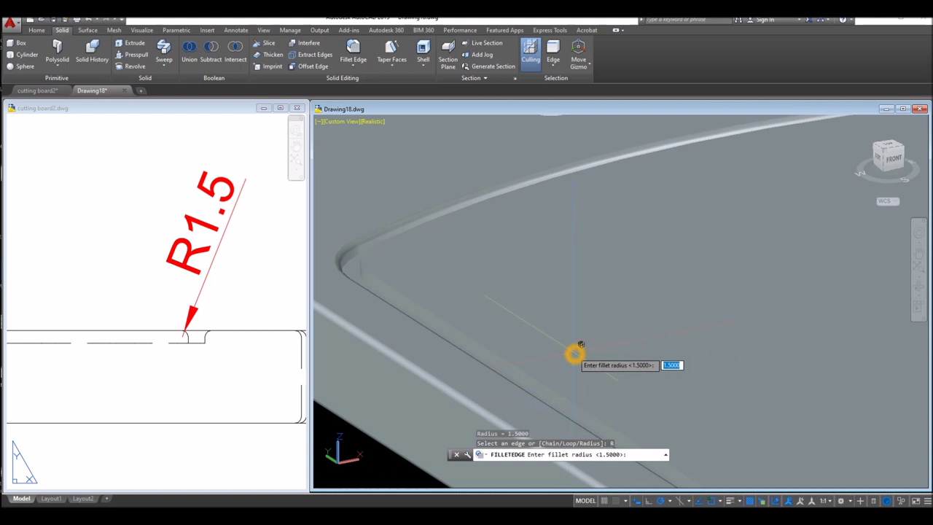
pyautogui.press('Return')
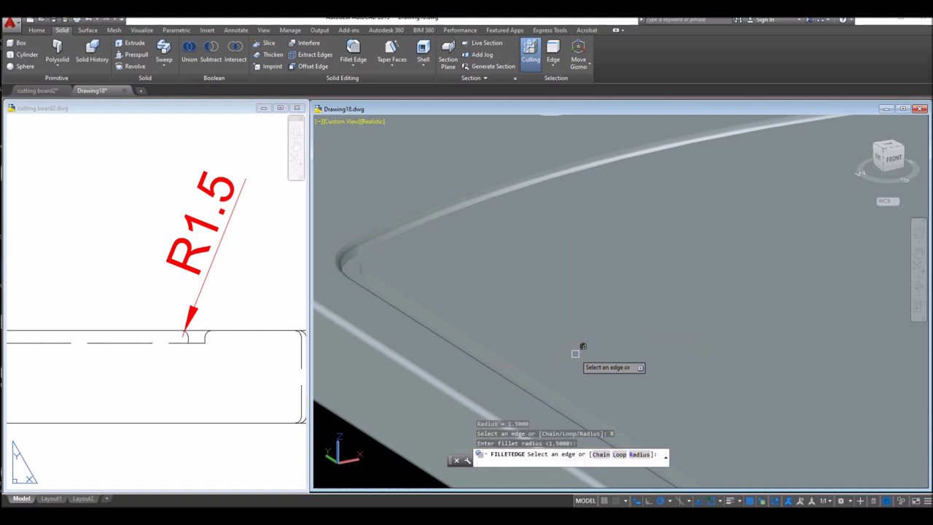
pyautogui.click(602, 454)
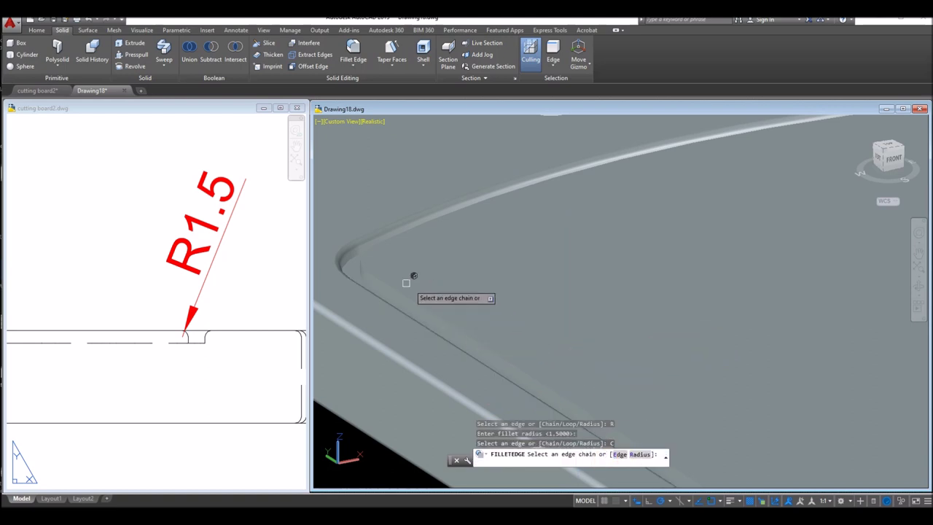
pyautogui.scroll(6, 357, 259)
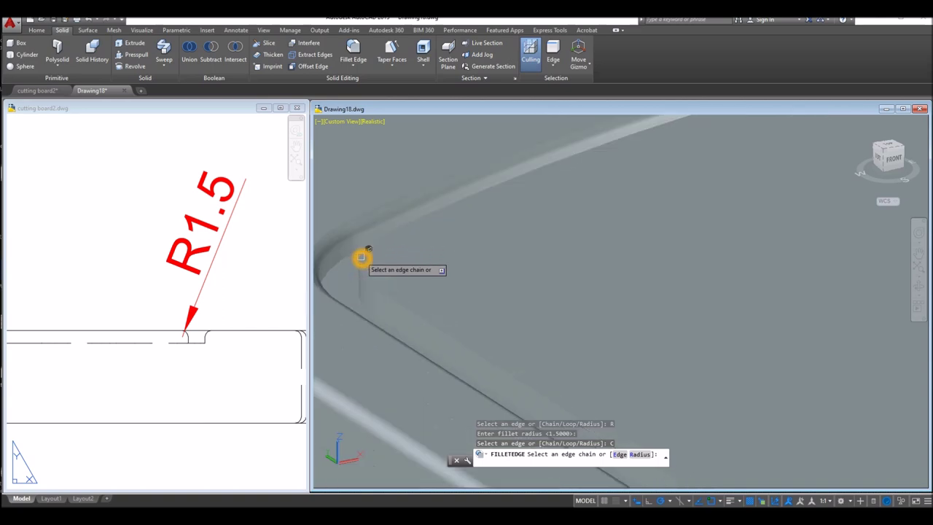
pyautogui.click(360, 257)
pyautogui.scroll(-5, 358, 257)
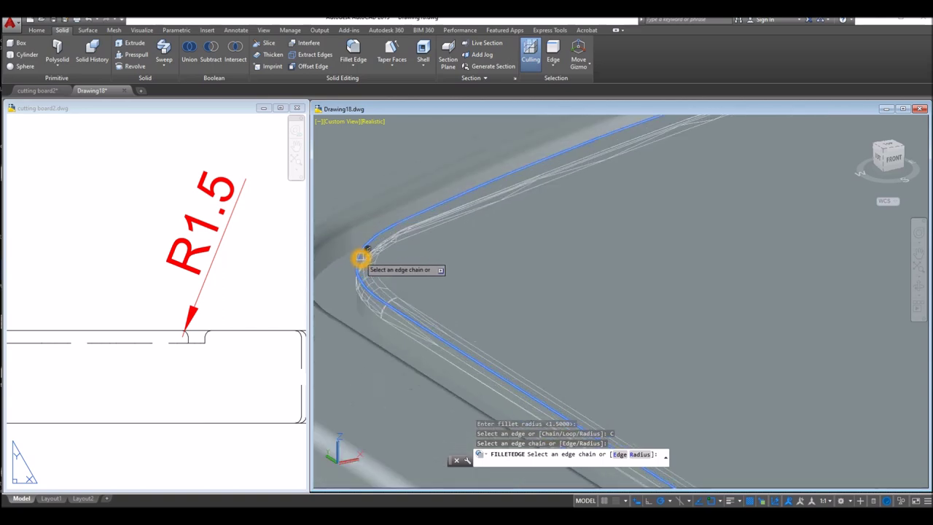
pyautogui.rightClick(414, 248)
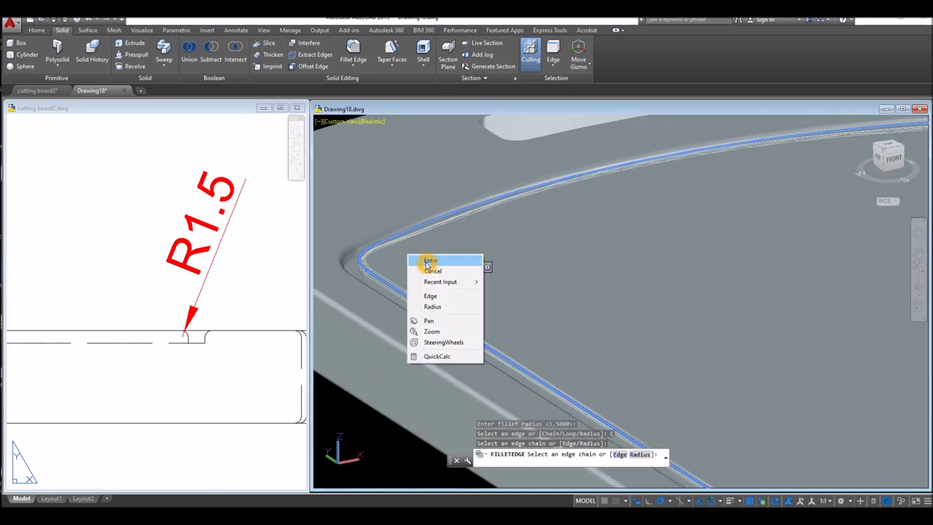
pyautogui.click(420, 261)
pyautogui.rightClick(428, 264)
pyautogui.click(449, 269)
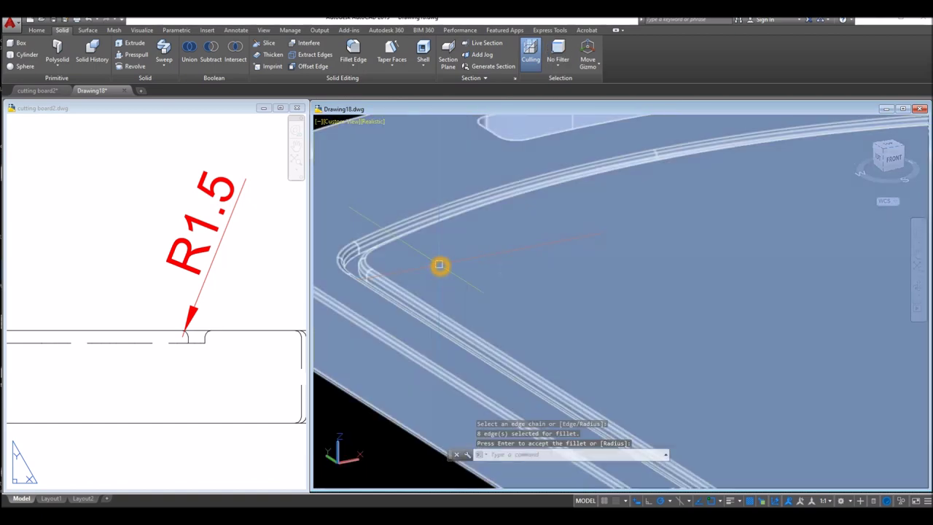
# Step: Round the upper and lower edges of the handle slot with Fillet Edge, selecting both as edge chains at a 1.5 mm radius
pyautogui.scroll(-5, 439, 265)
pyautogui.moveTo(439, 262); pyautogui.dragTo(573, 338, button='middle')
pyautogui.scroll(2, 524, 284)
pyautogui.scroll(3, 394, 214)
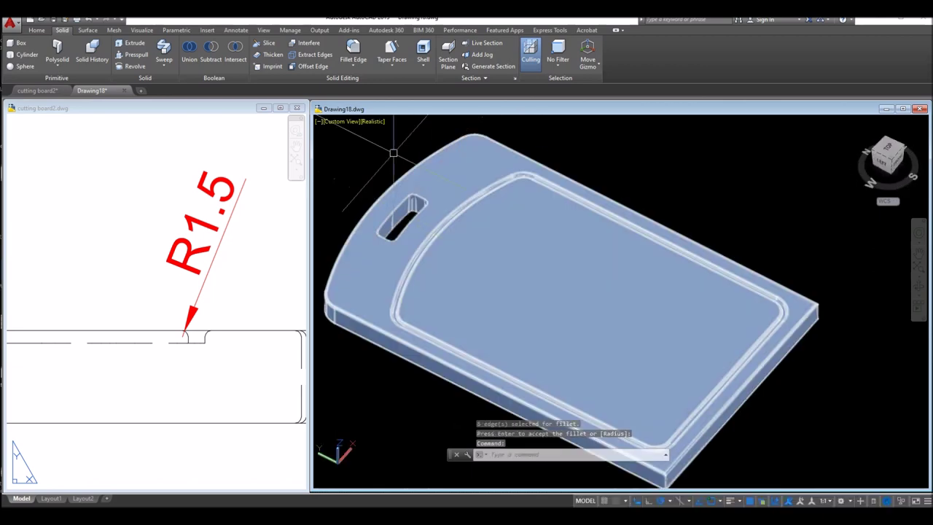
pyautogui.click(353, 51)
pyautogui.scroll(4, 361, 214)
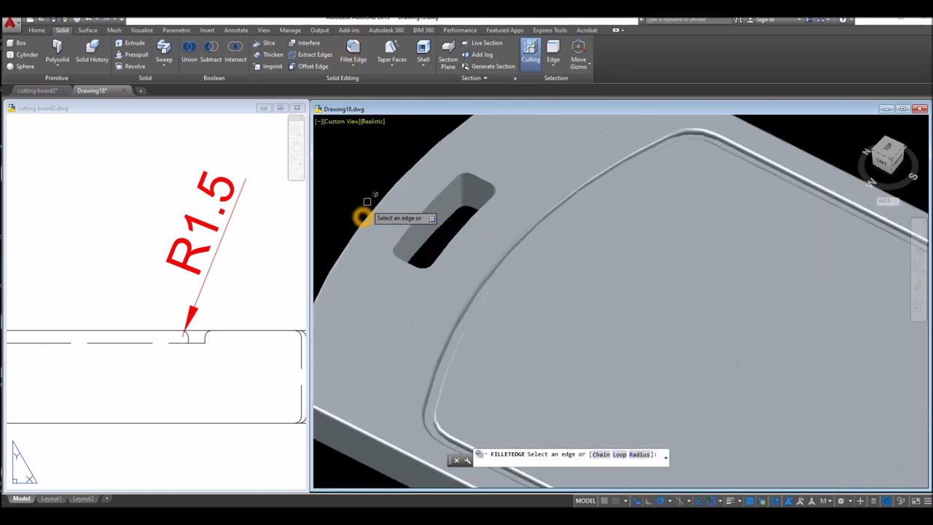
pyautogui.rightClick(365, 173)
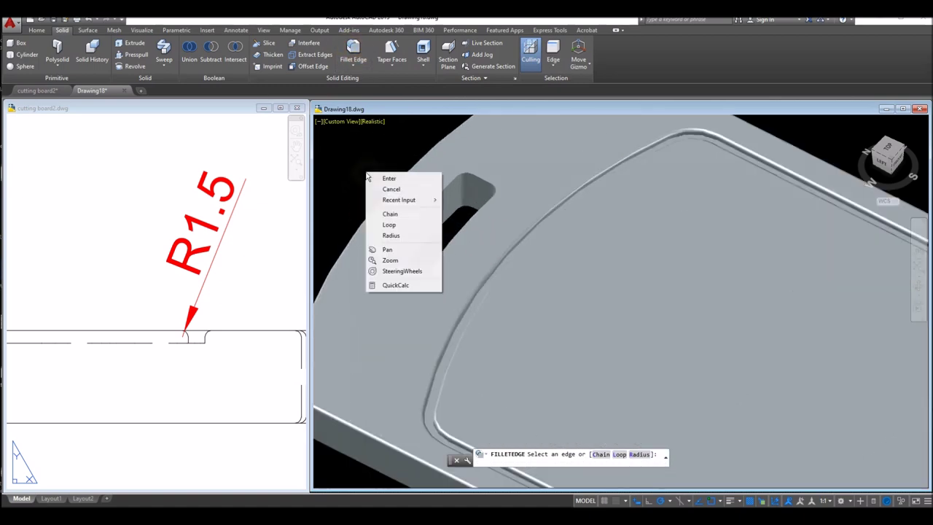
pyautogui.click(392, 214)
pyautogui.click(418, 217)
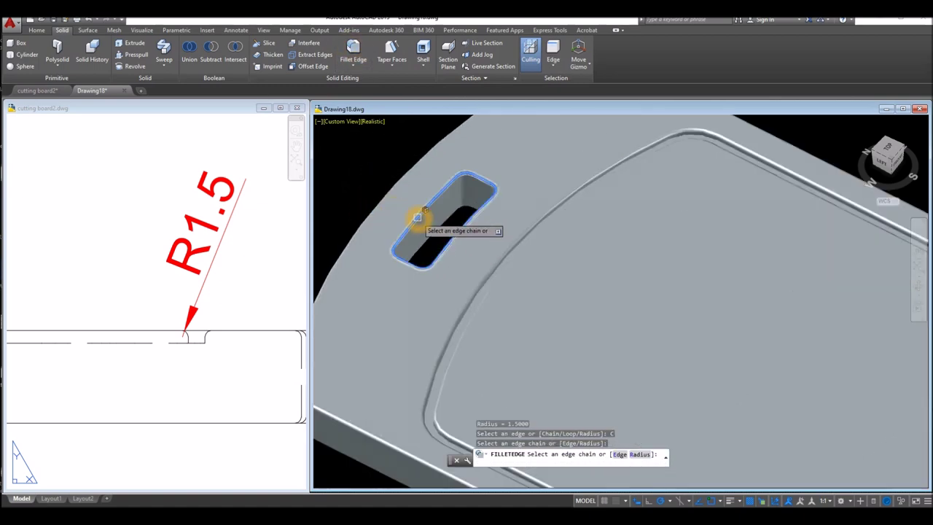
pyautogui.click(438, 228)
pyautogui.rightClick(438, 228)
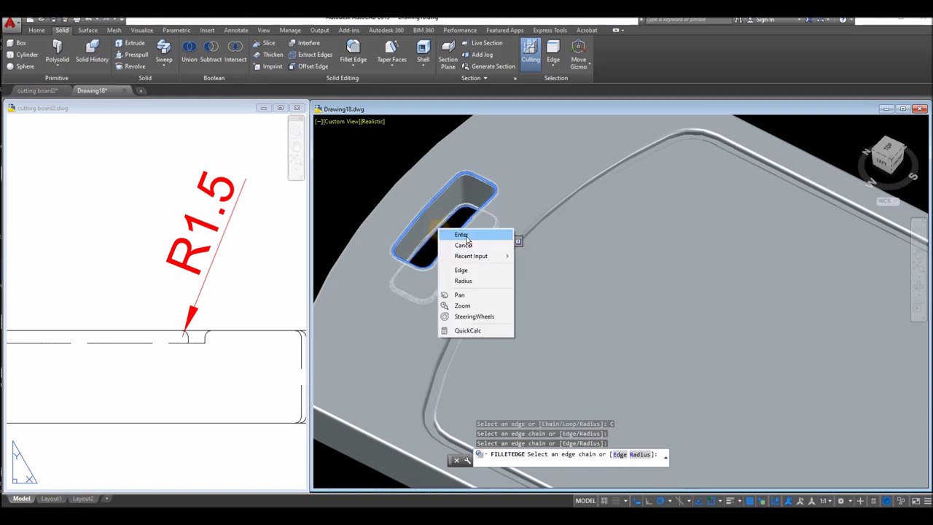
pyautogui.click(456, 237)
pyautogui.rightClick(468, 237)
pyautogui.click(488, 246)
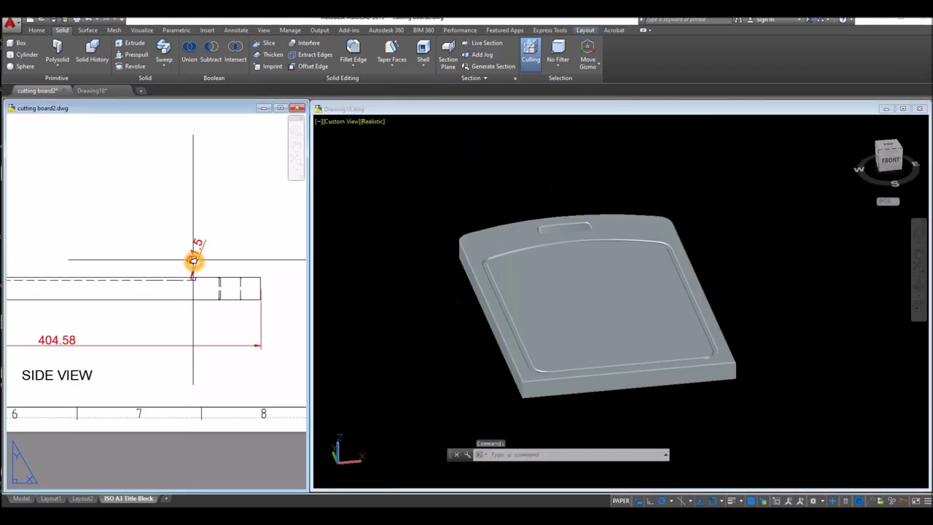
# Step: Minimize the reference drawing's window and maximize the 3D drawing's window
pyautogui.moveTo(194, 260); pyautogui.dragTo(260, 287, button='middle')
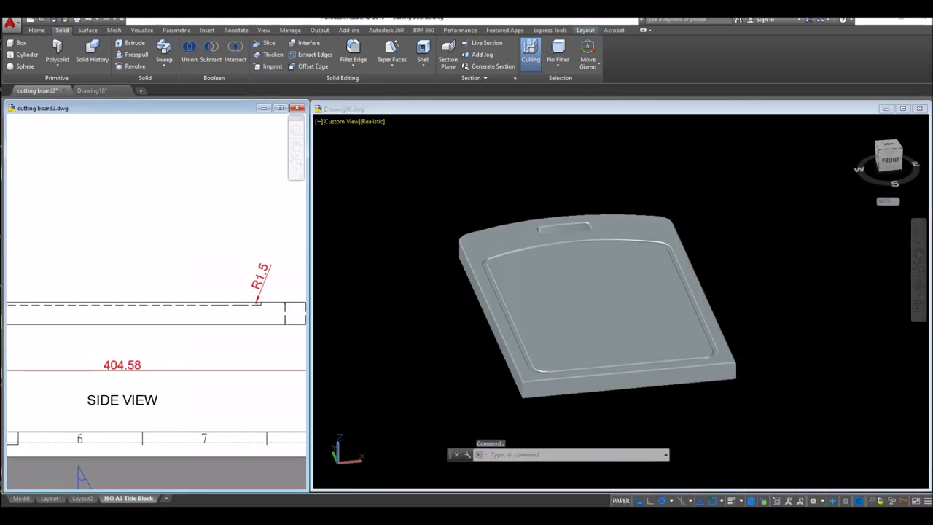
pyautogui.click(263, 108)
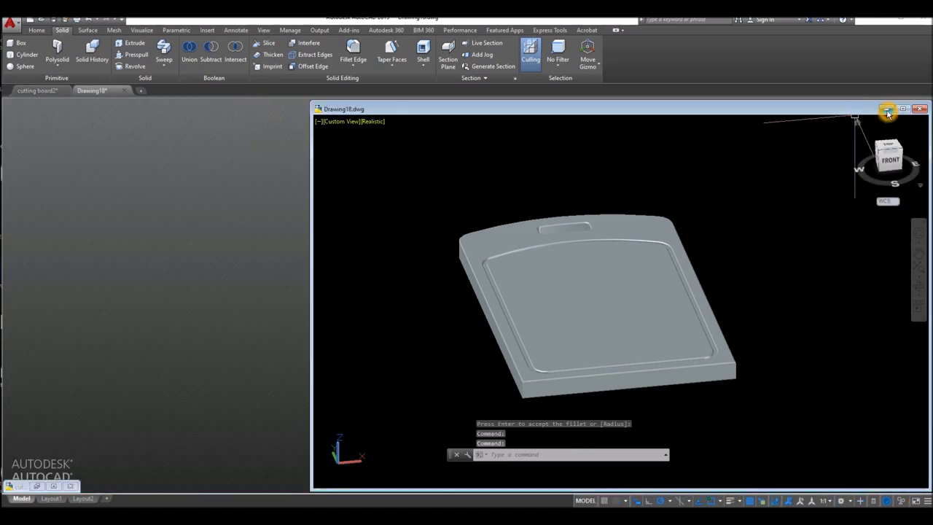
pyautogui.click(902, 111)
# Step: Run the MATERIALS command to open the materials browser beside the cutting board
pyautogui.keyDown('shift'); pyautogui.moveTo(391, 258); pyautogui.dragTo(488, 272, button='middle'); pyautogui.keyUp('shift')
pyautogui.click(488, 271)
pyautogui.write('ma')
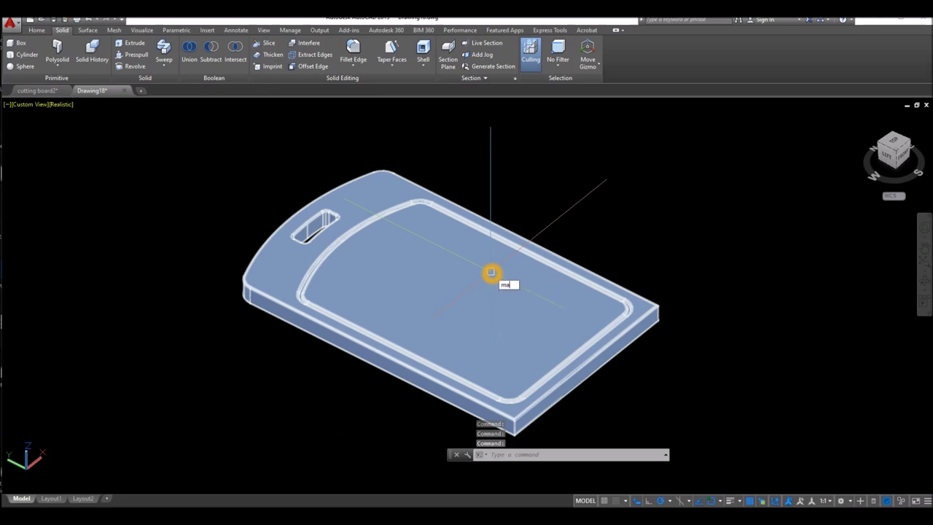
pyautogui.write('terials')
pyautogui.press('Return')
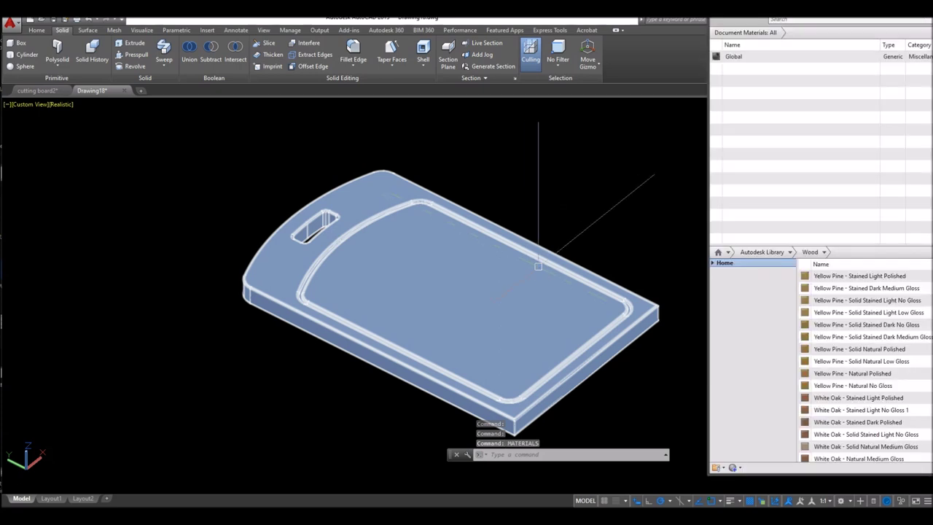
# Step: Add Yellow Pine - Stained Light Polished from the Autodesk Library's Wood category to the document materials and apply it to the board
pyautogui.click(791, 253)
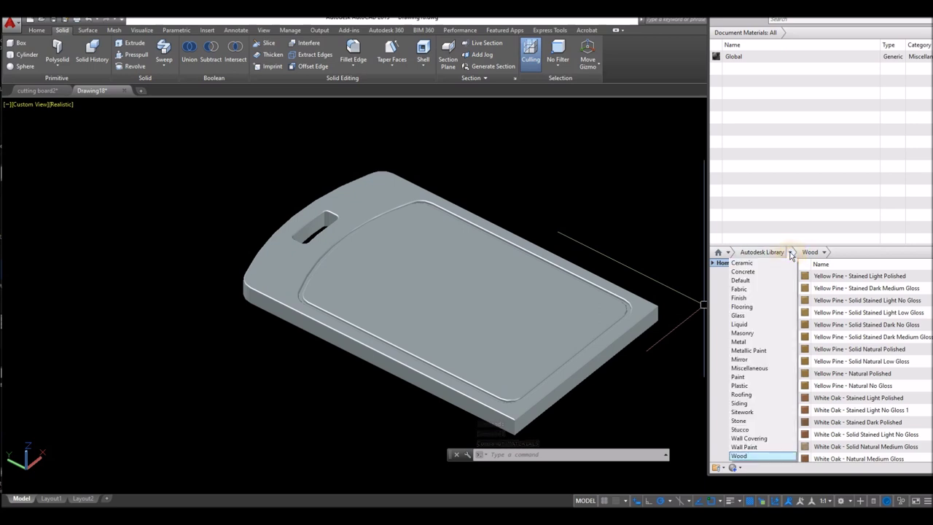
pyautogui.click(758, 461)
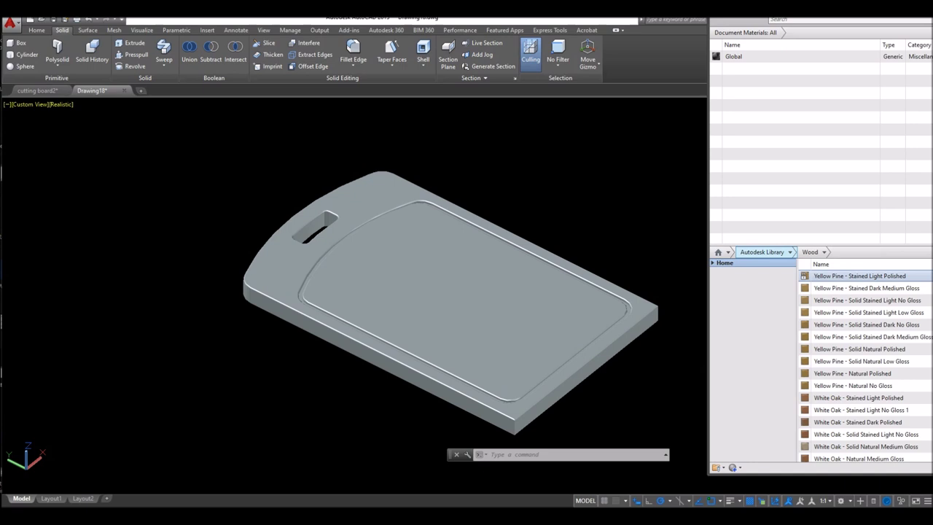
pyautogui.moveTo(861, 275); pyautogui.dragTo(889, 232)
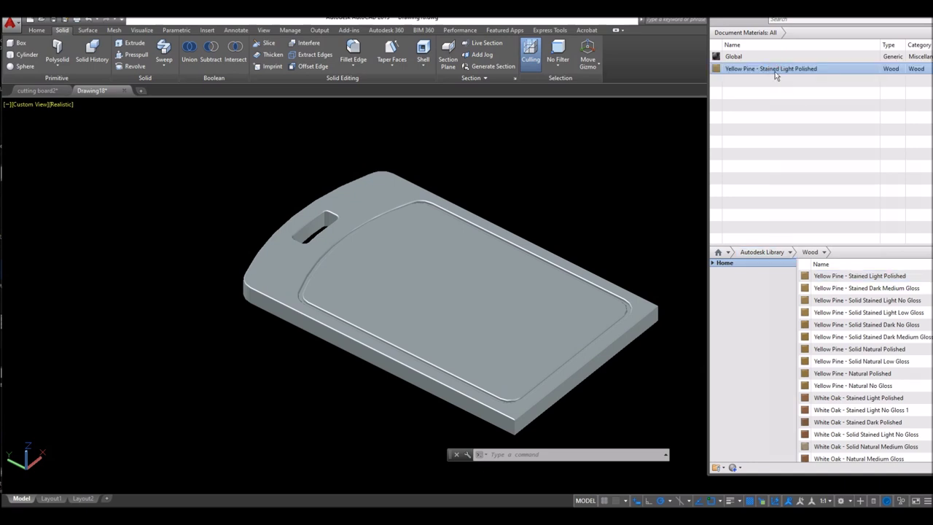
pyautogui.moveTo(509, 280); pyautogui.dragTo(508, 280)
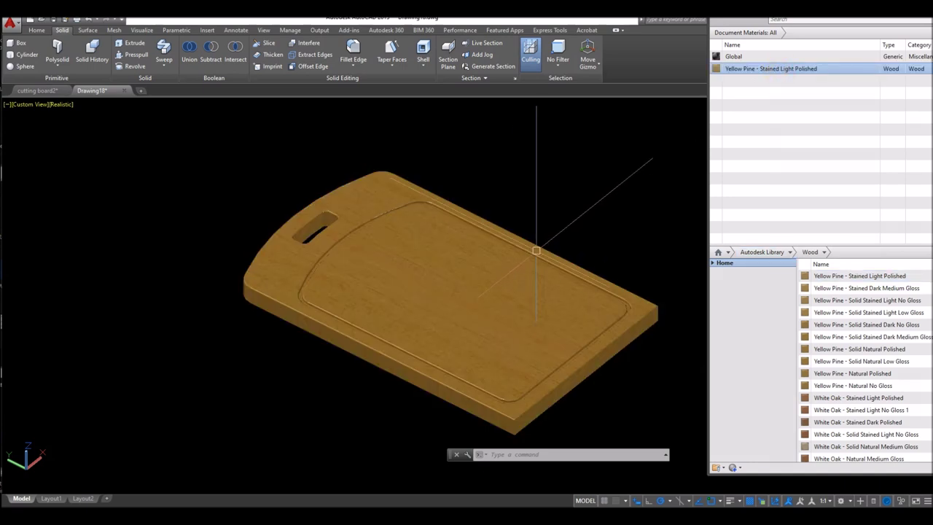
# Step: Open the board's Yellow Pine - Stained Light Polished material in the Materials Editor
pyautogui.scroll(-1, 545, 240)
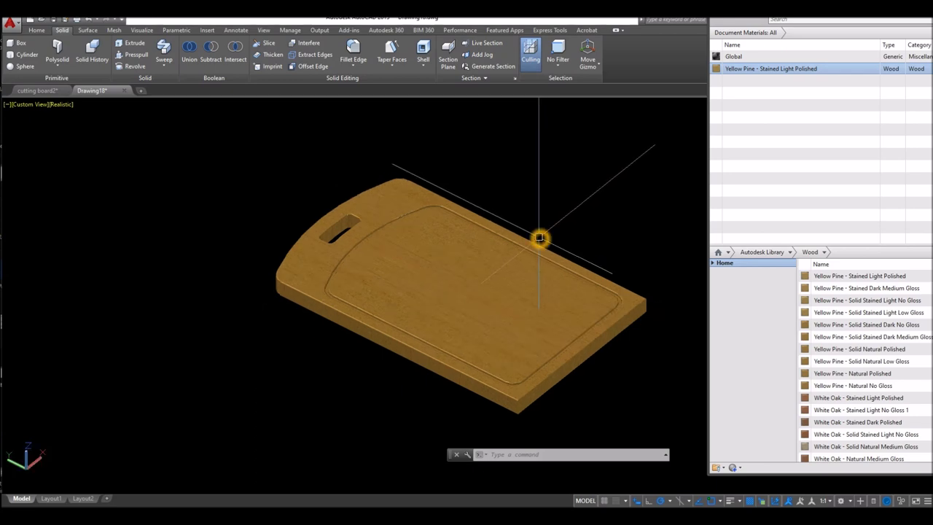
pyautogui.moveTo(539, 238)
pyautogui.keyDown('shift'); pyautogui.mouseDown(button='middle')
pyautogui.moveTo(597, 267)
pyautogui.moveTo(604, 240)
pyautogui.moveTo(572, 142)
pyautogui.moveTo(537, 267)
pyautogui.moveTo(552, 250)
pyautogui.mouseUp(button='middle'); pyautogui.keyUp('shift')
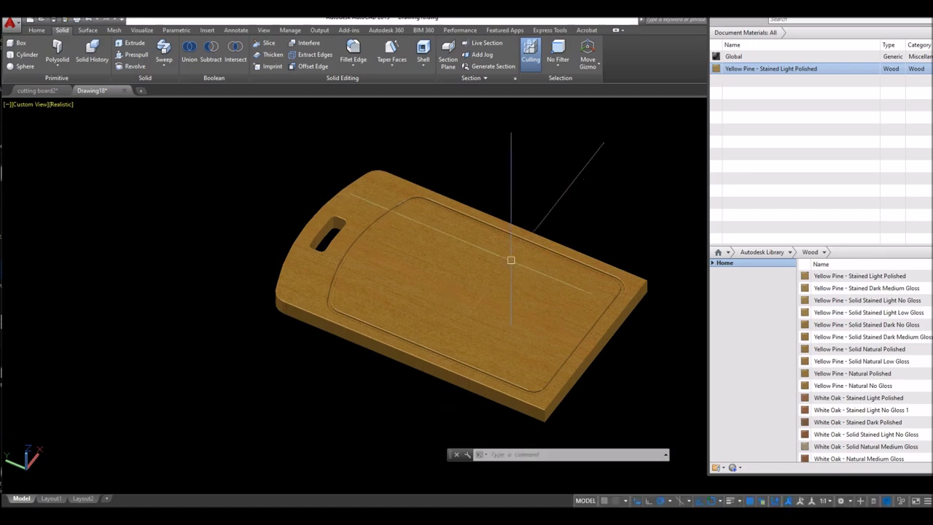
pyautogui.scroll(3, 465, 272)
pyautogui.moveTo(466, 273)
pyautogui.keyDown('shift'); pyautogui.mouseDown(button='middle')
pyautogui.moveTo(554, 248)
pyautogui.moveTo(495, 258)
pyautogui.mouseUp(button='middle'); pyautogui.keyUp('shift')
pyautogui.scroll(-3, 448, 256)
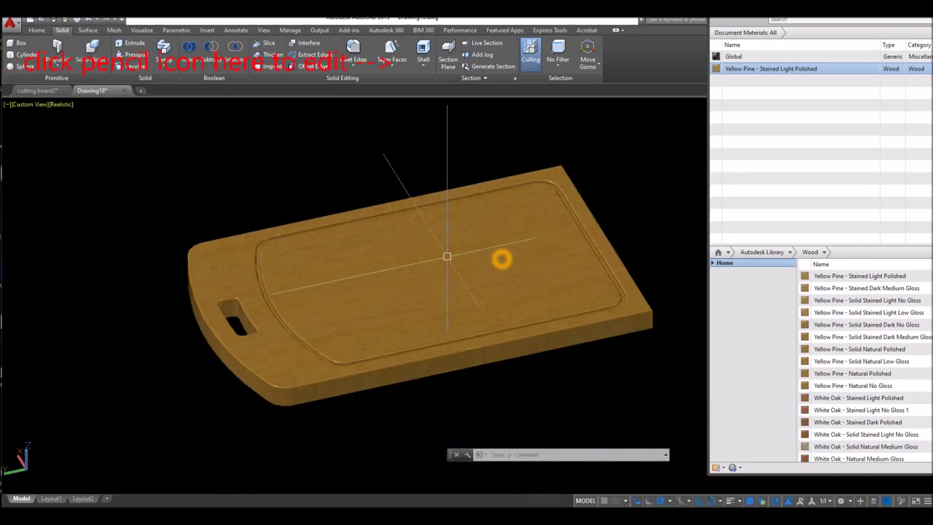
pyautogui.click(407, 287)
pyautogui.press('Escape')
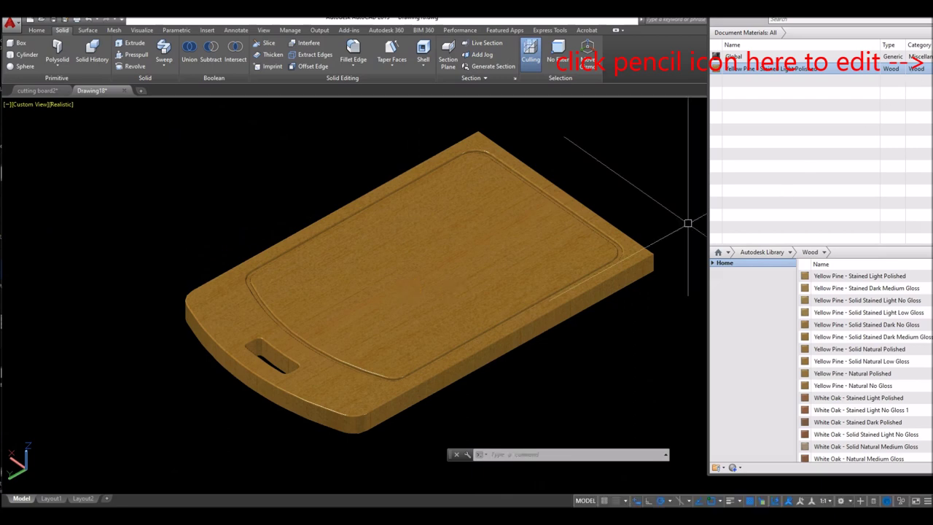
pyautogui.click(922, 69)
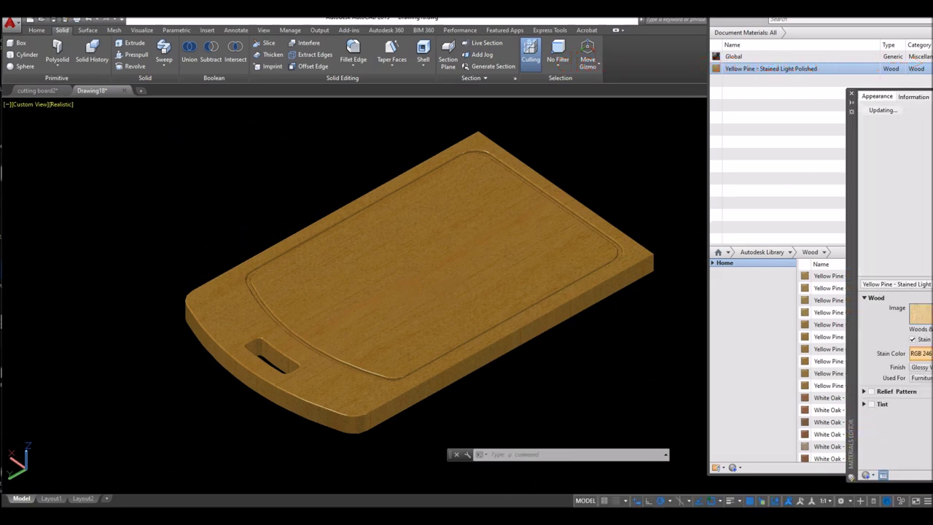
# Step: Open the pine material's wood image in the Texture Editor and set its linked sample width and height to 300
pyautogui.click(920, 312)
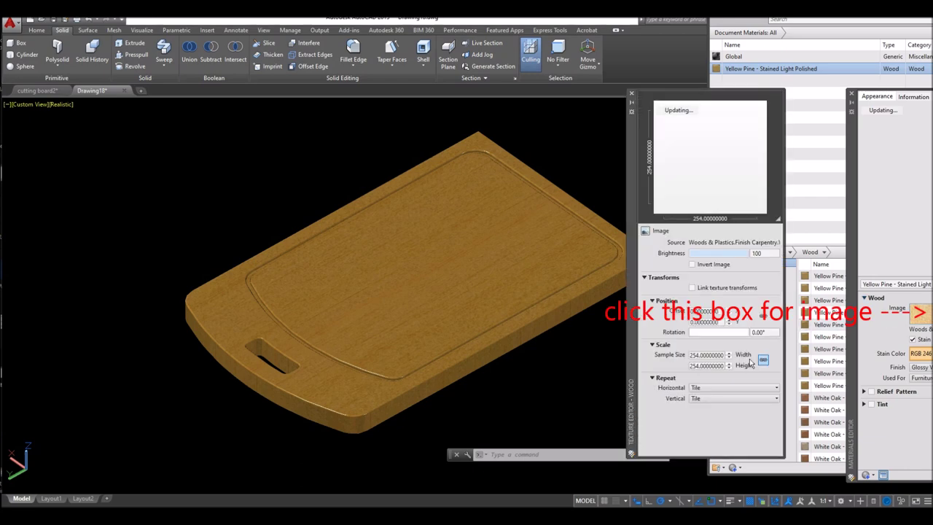
pyautogui.doubleClick(691, 354)
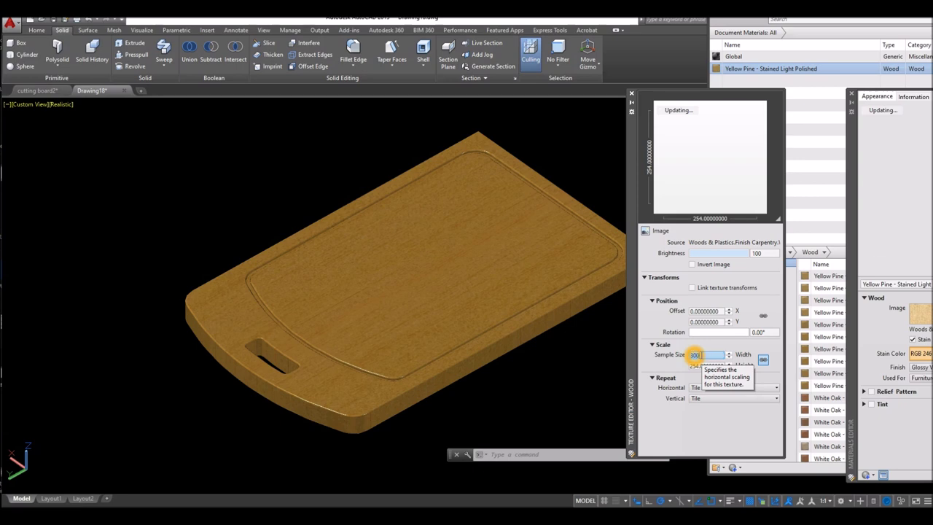
pyautogui.write('300')
pyautogui.press('Return')
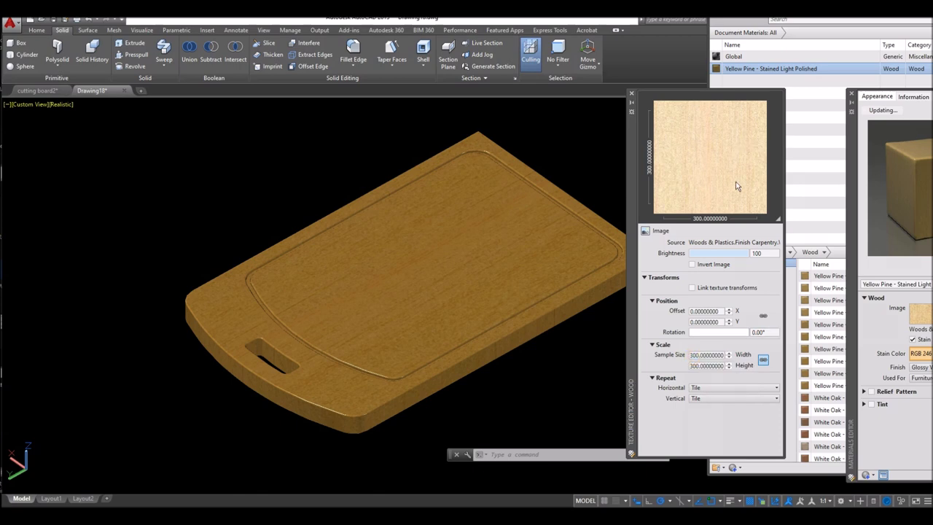
# Step: Set the wood image's brightness to 57, close the Texture and Materials Editors, and inspect the board from another angle
pyautogui.moveTo(746, 255); pyautogui.dragTo(722, 254)
pyautogui.click(631, 91)
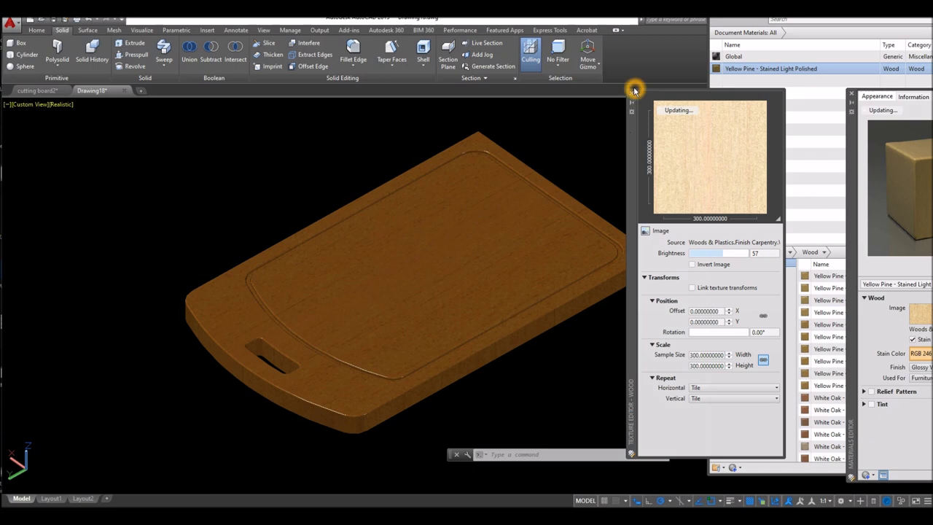
pyautogui.click(632, 92)
pyautogui.click(851, 93)
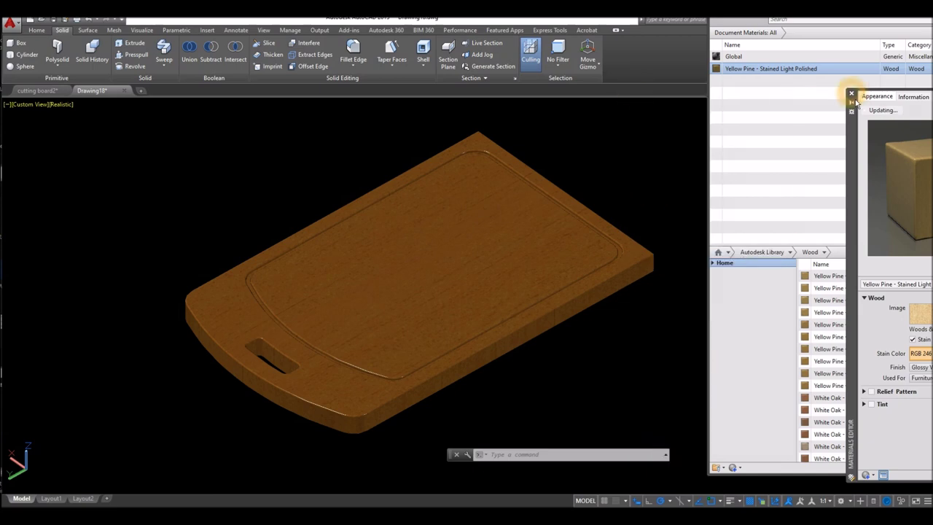
pyautogui.keyDown('shift'); pyautogui.moveTo(539, 293); pyautogui.dragTo(425, 285, button='middle'); pyautogui.keyUp('shift')
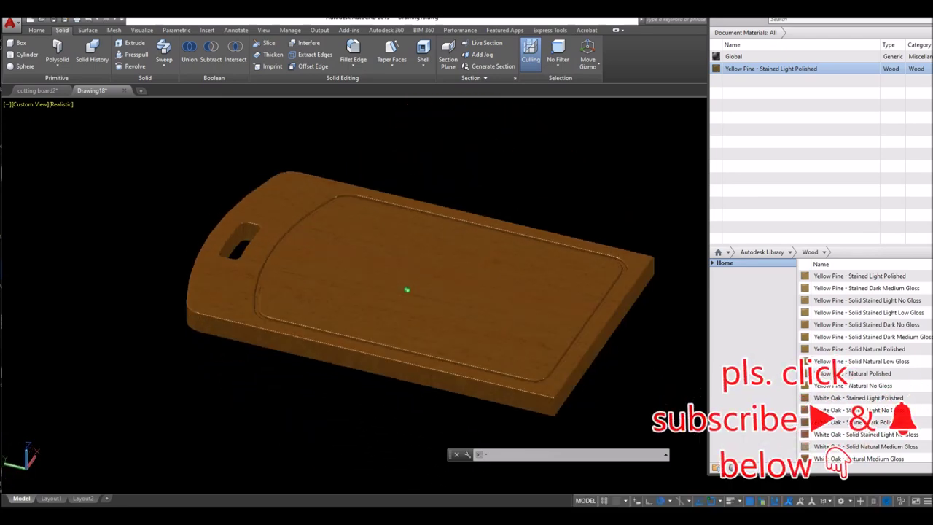